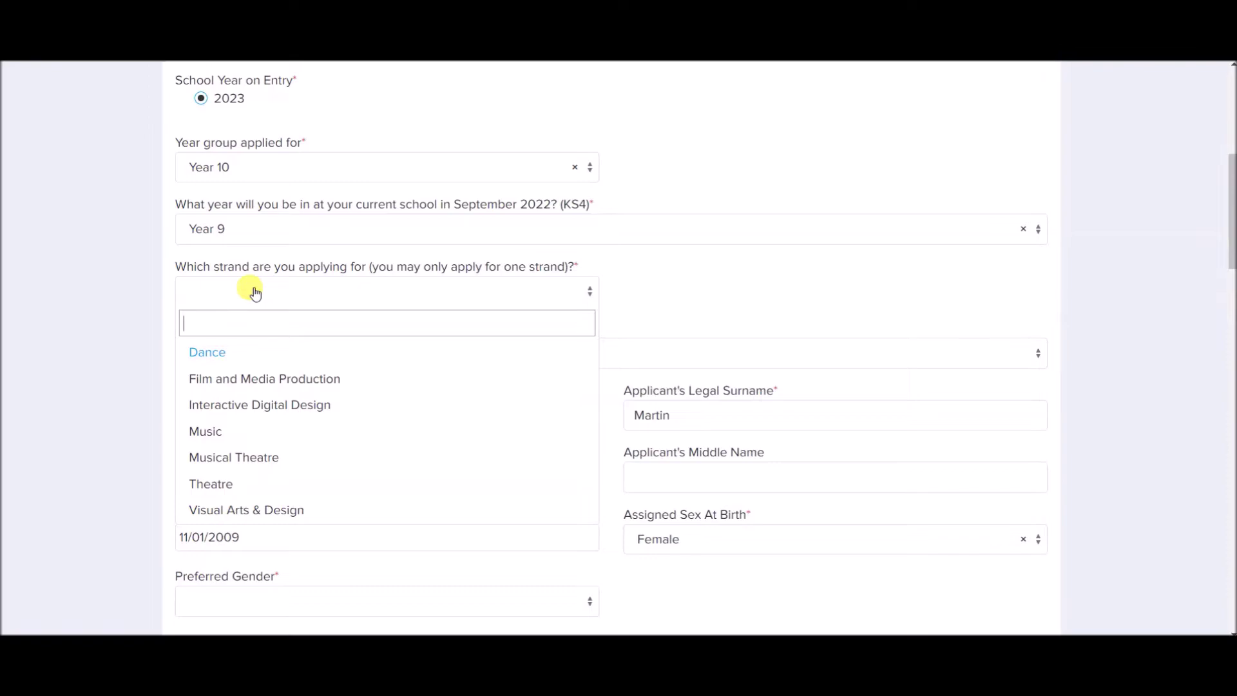
Choose the Interactive Digital Design strand and set the applicant's title to Ms.
click(252, 413)
scroll(118, 350, down, 1)
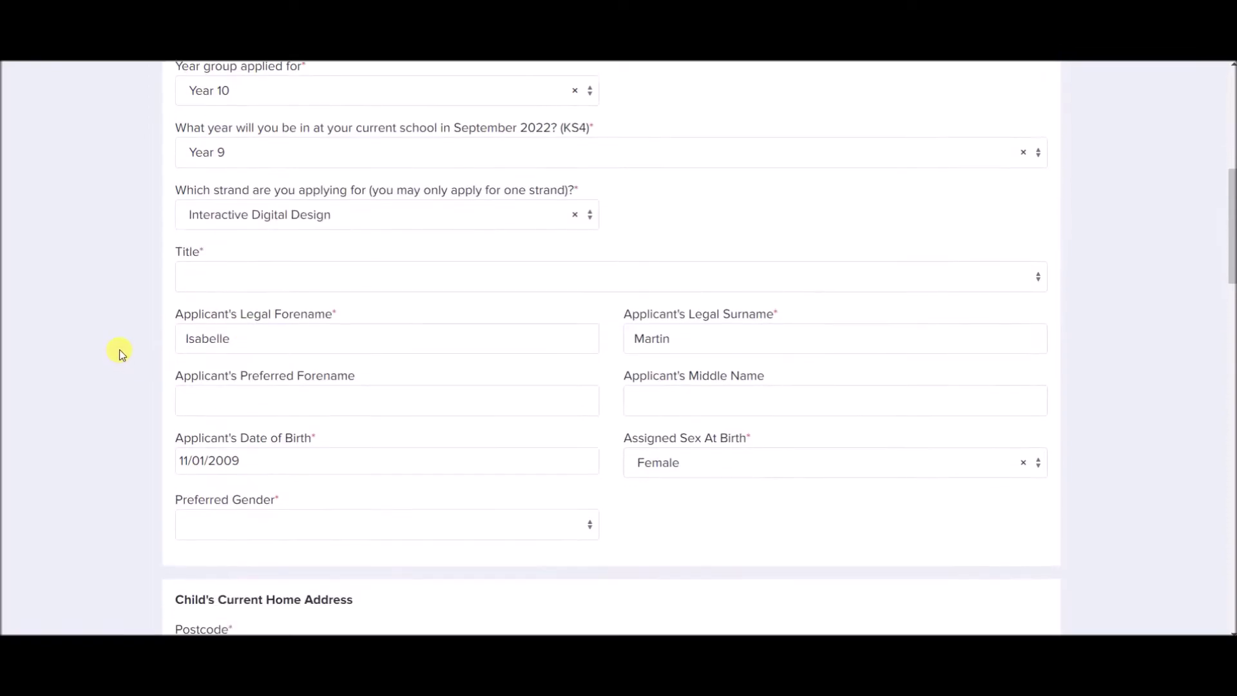
click(211, 284)
text(ms)
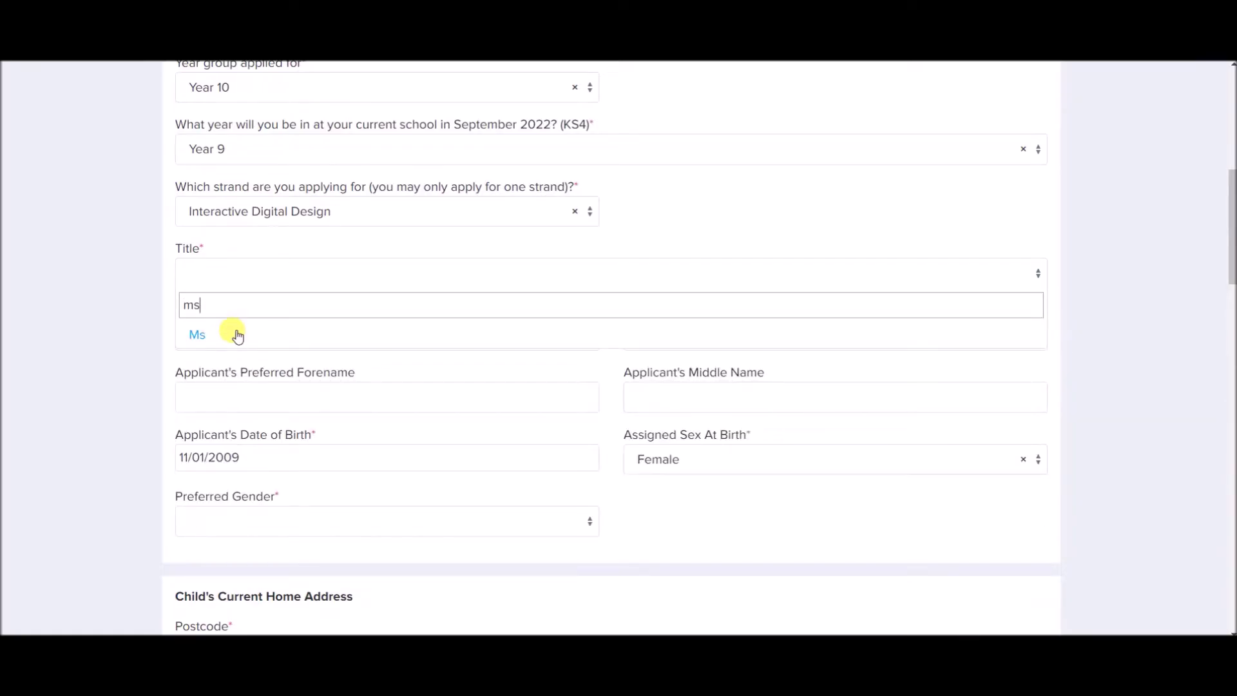
click(205, 347)
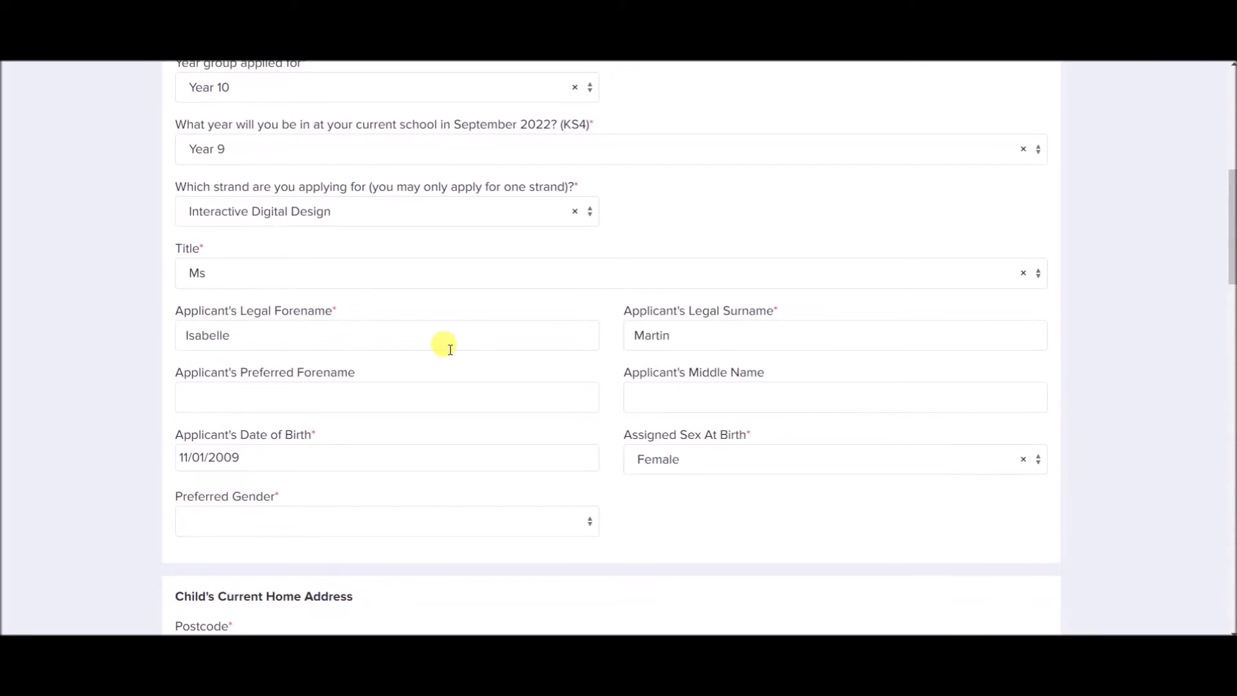
Enter the applicant's preferred forename and set Preferred Gender to Cis-Gender Female.
click(348, 386)
text(Izzie)
scroll(406, 500, down, 1)
click(406, 441)
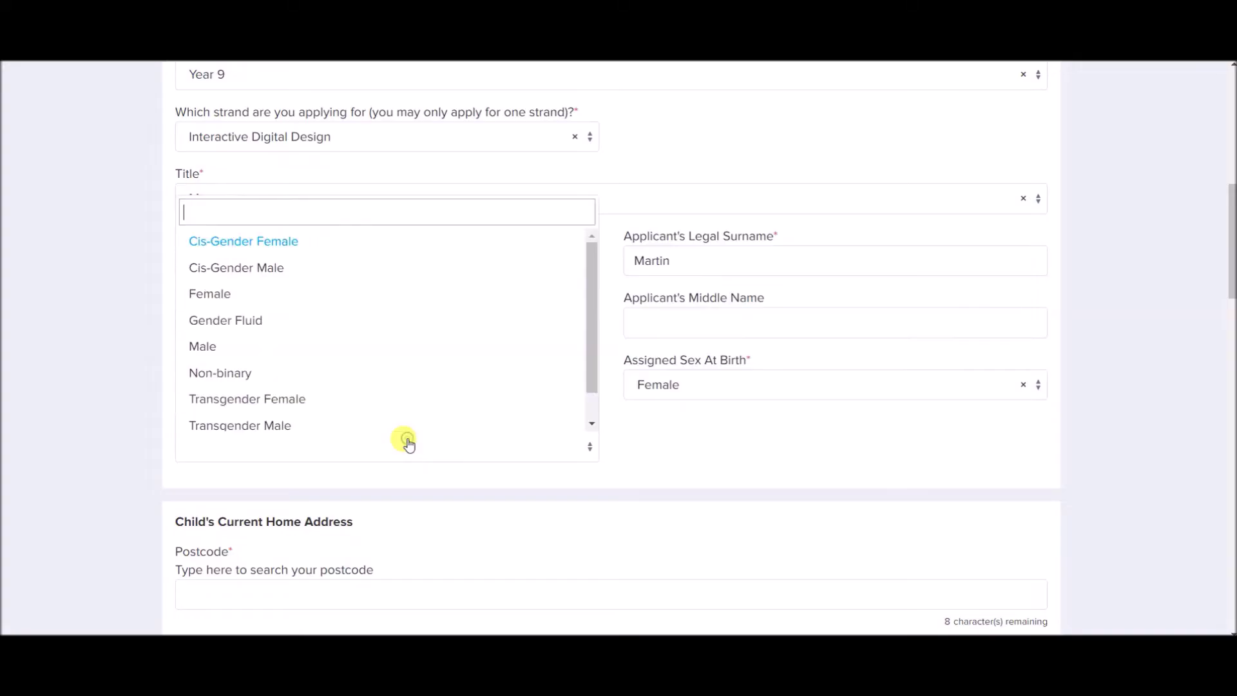
click(291, 242)
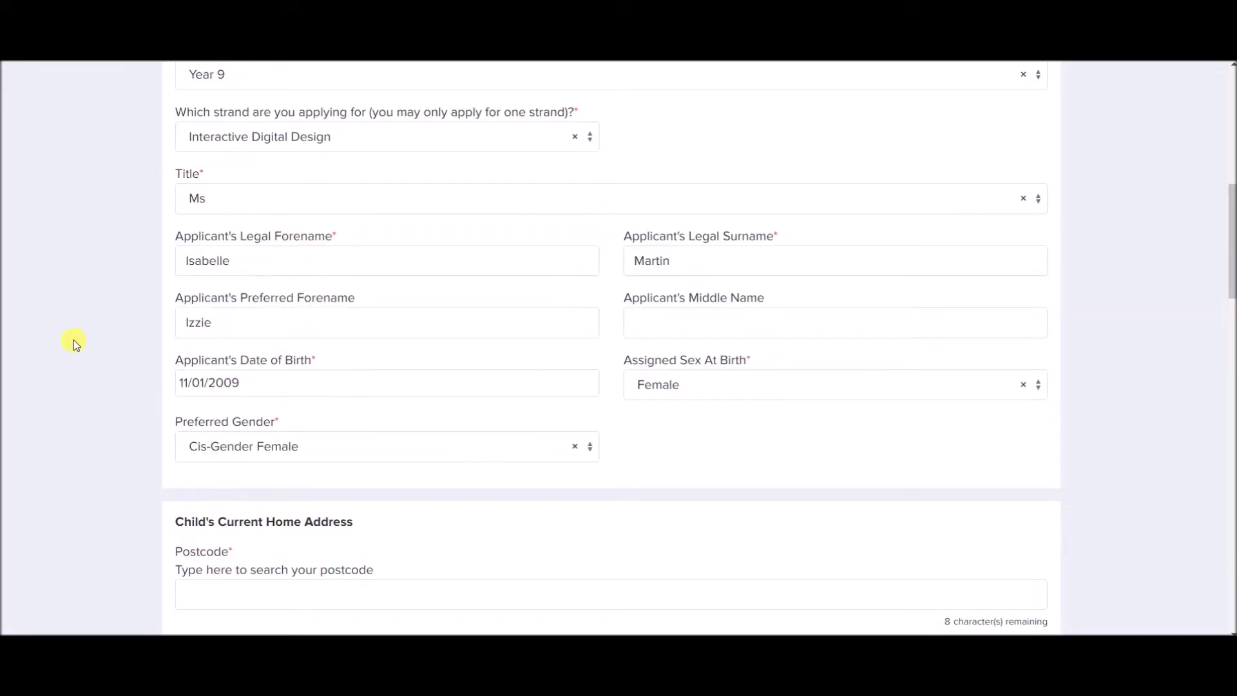
scroll(114, 348, down, 4)
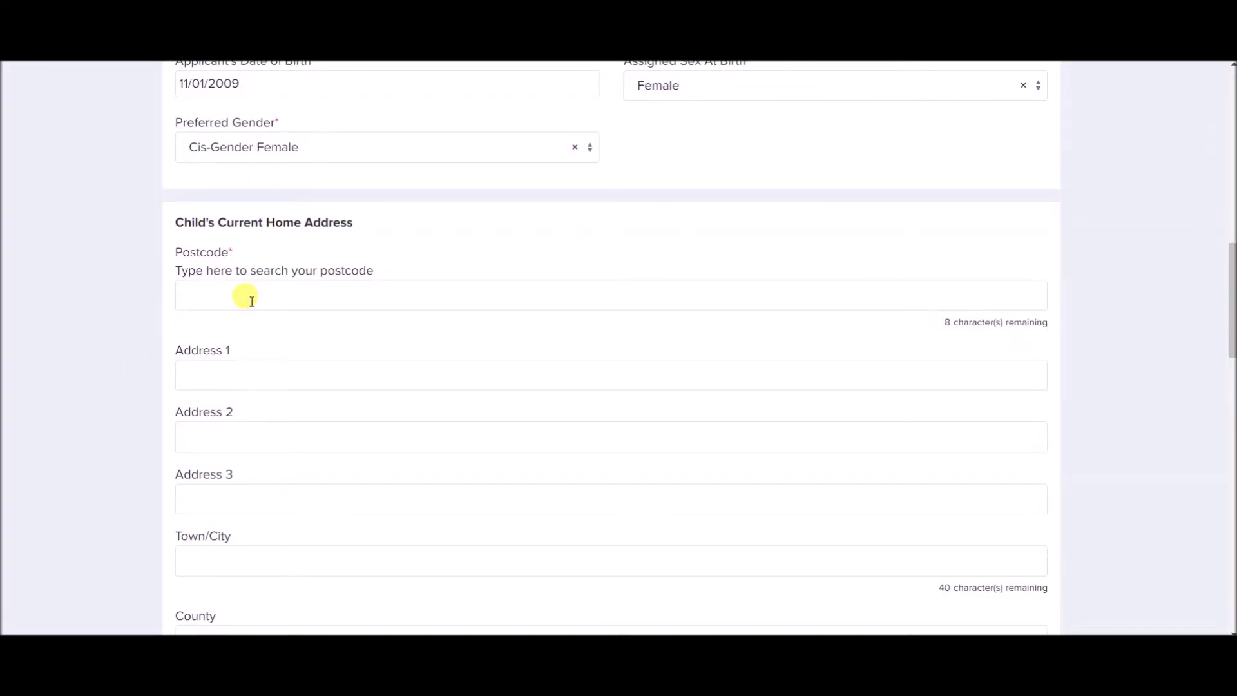
Fill in the child's home address by looking up the postcode and choosing the matching suggestion.
click(251, 301)
text(CR)
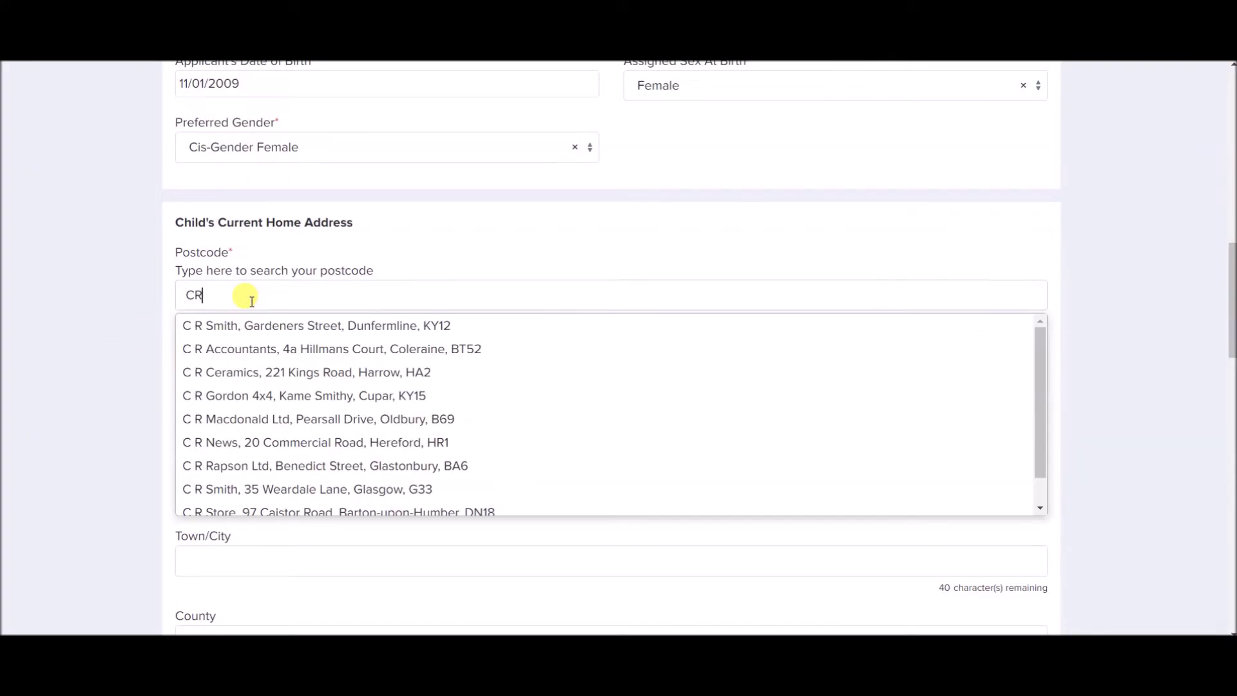
text(2 )
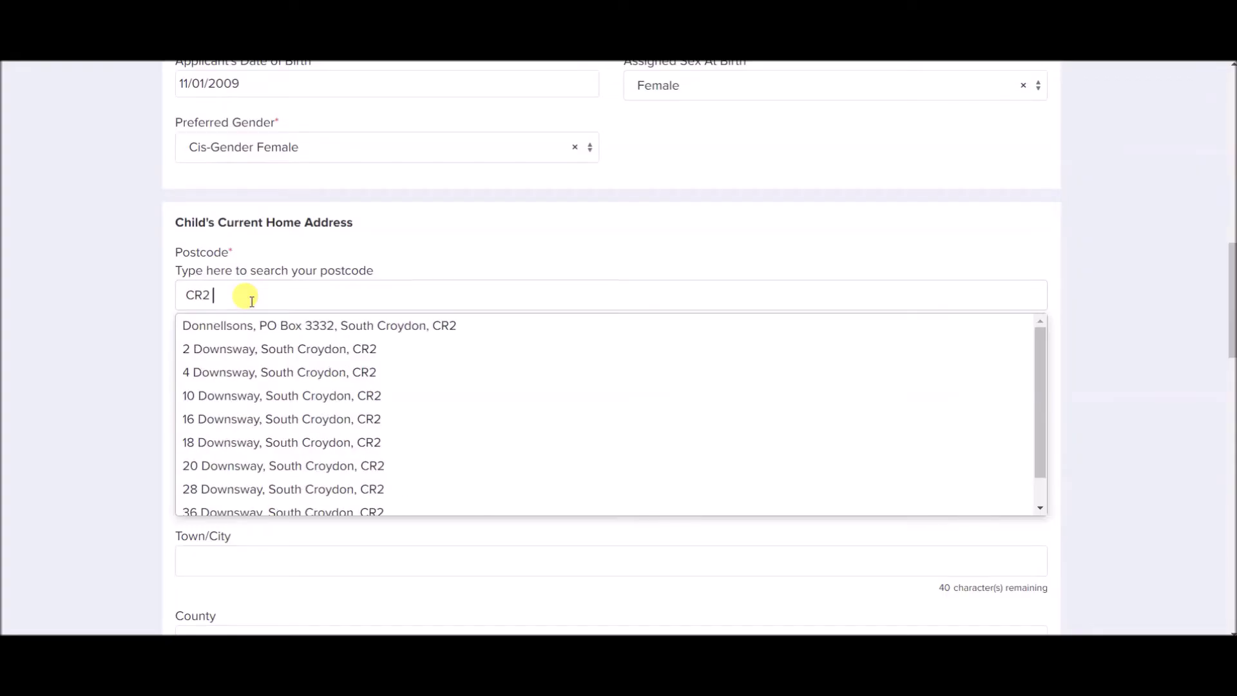
text(0AA)
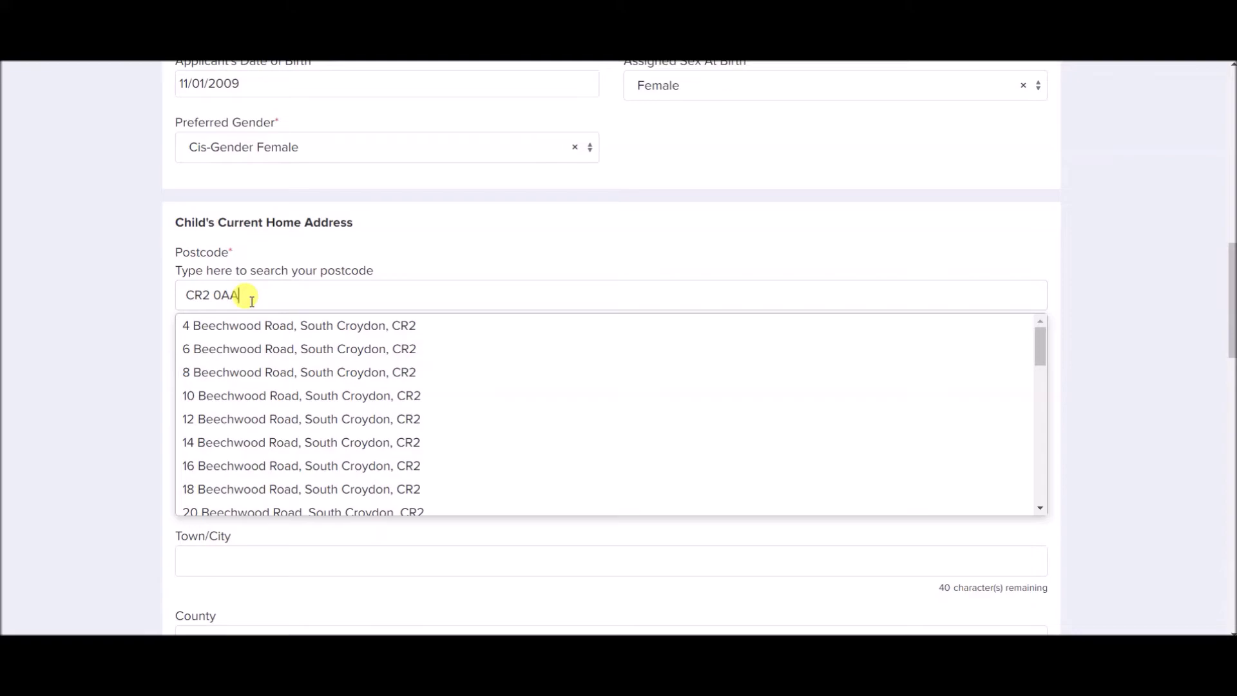
click(256, 326)
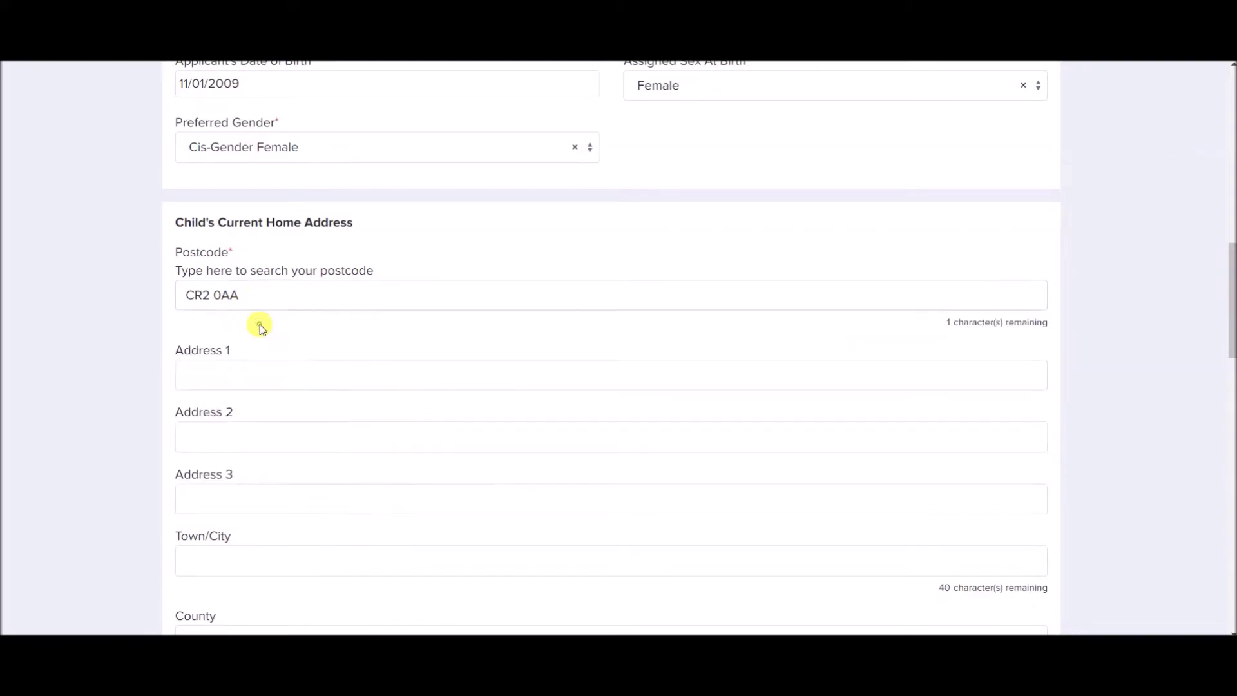
scroll(261, 327, down, 3)
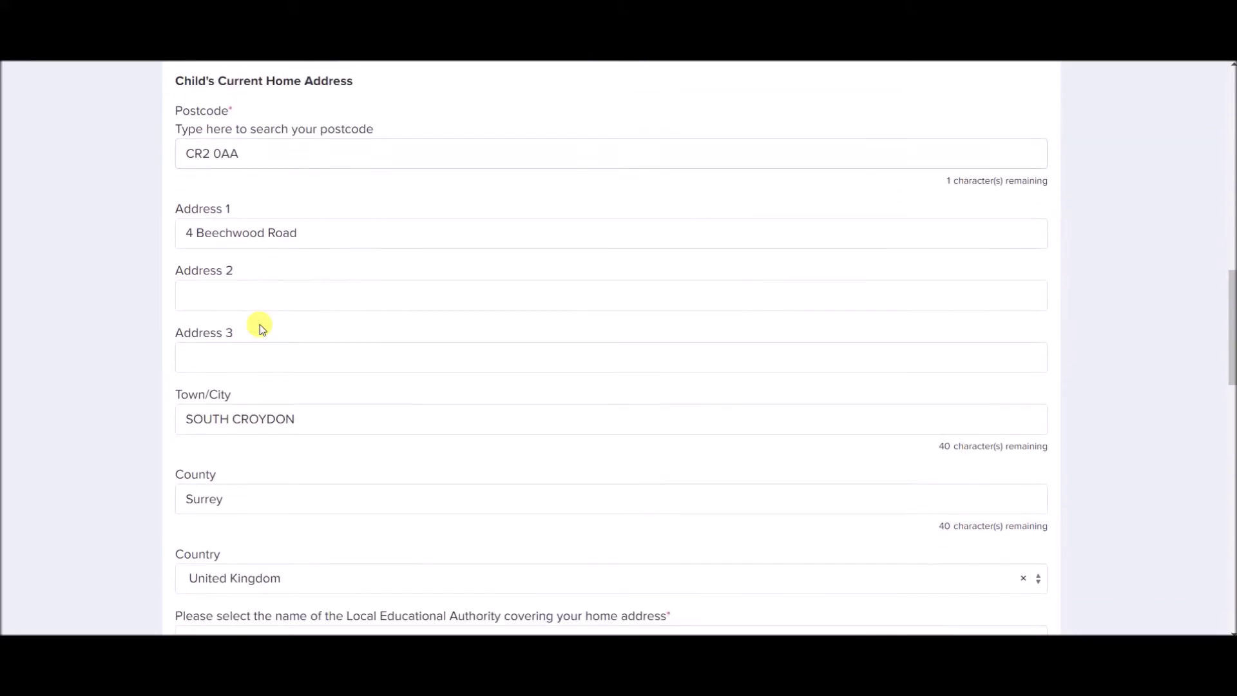
scroll(260, 328, down, 3)
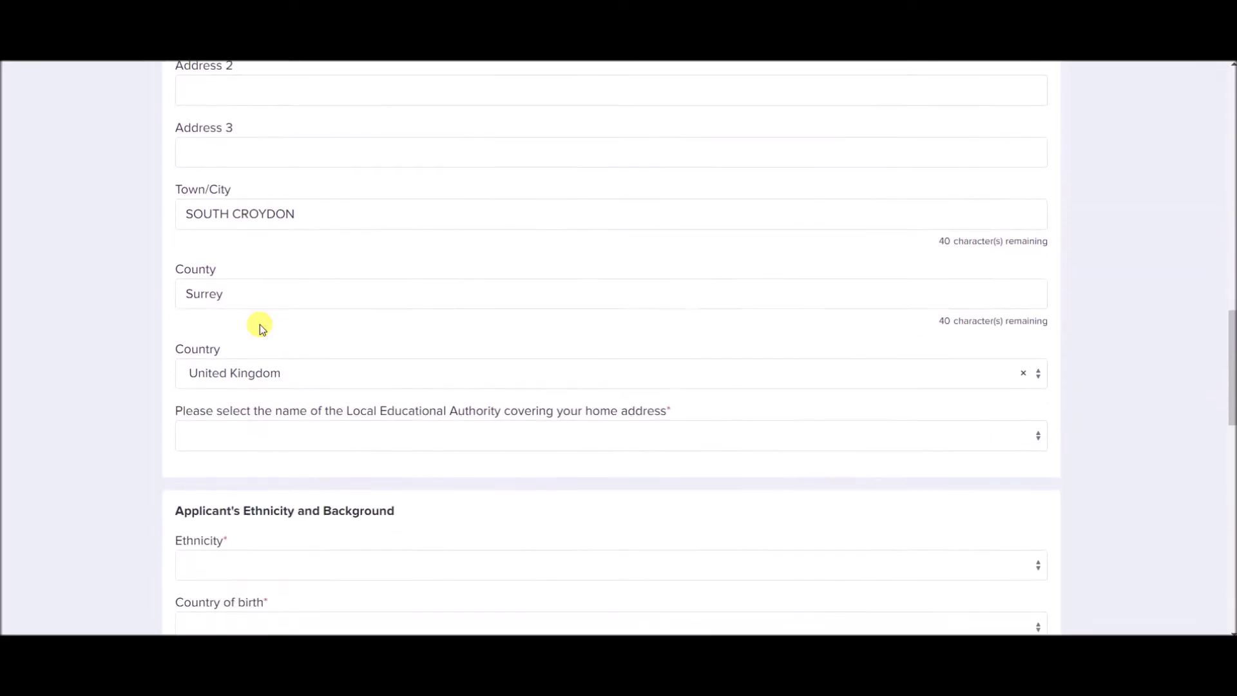
Set the Local Educational Authority to Croydon.
click(257, 355)
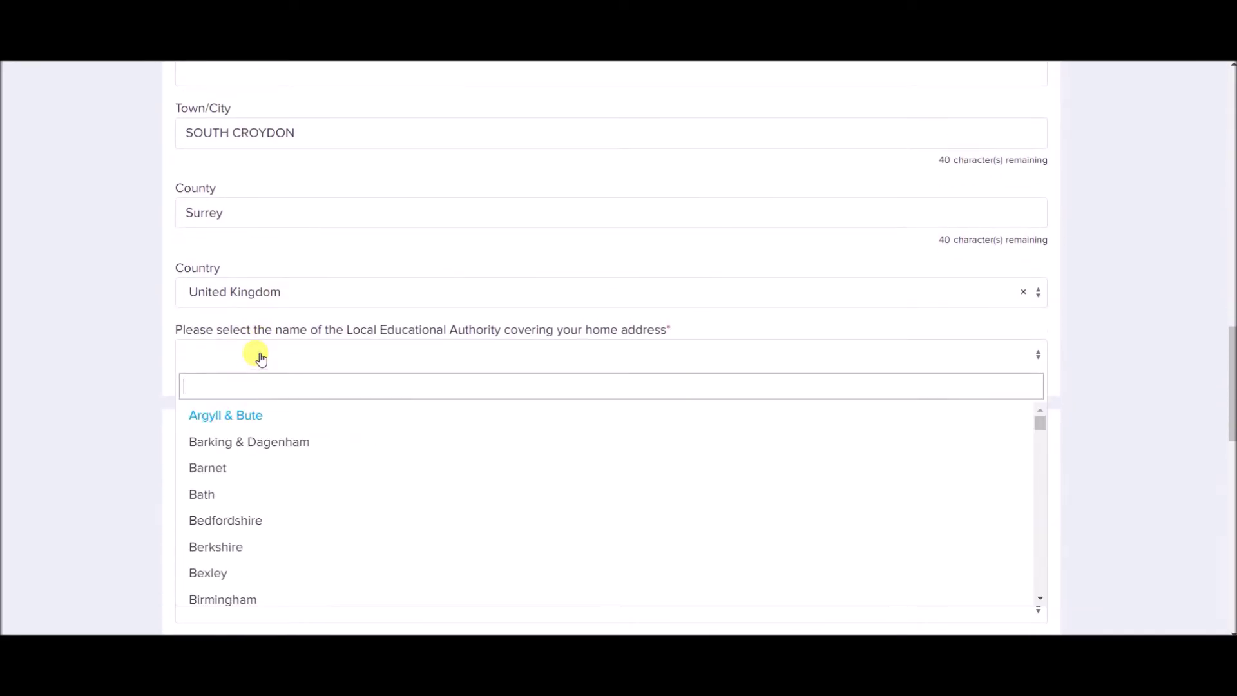
text(croydon)
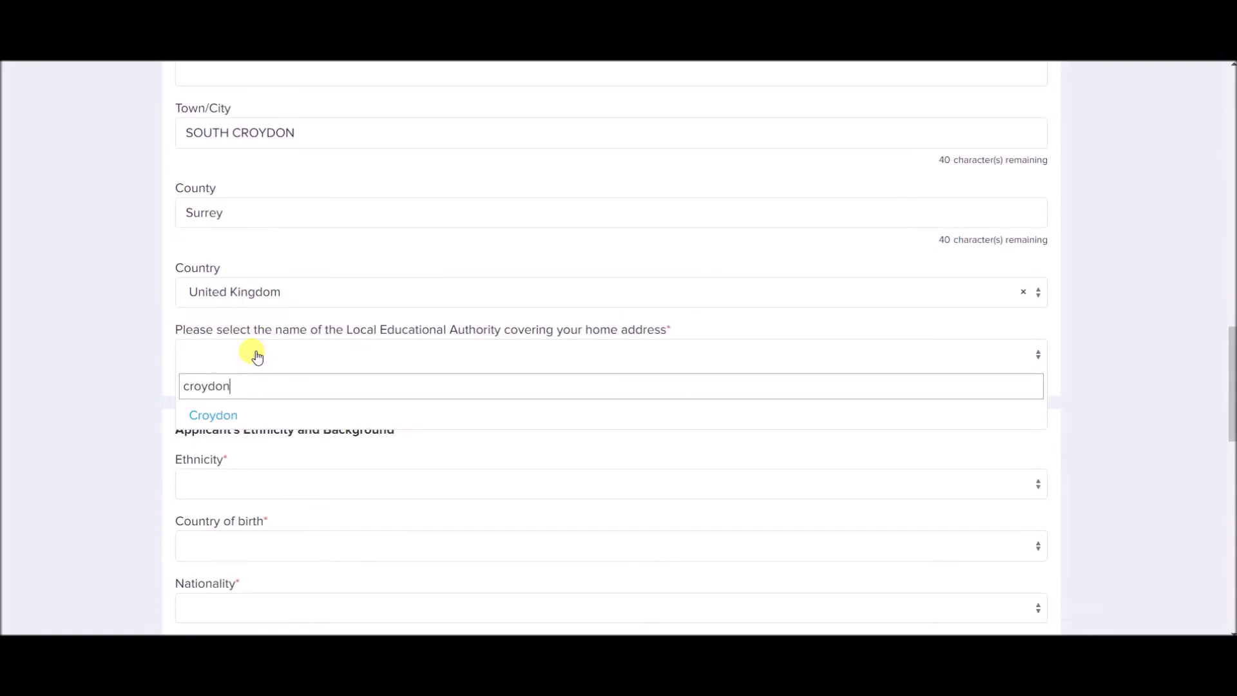
click(255, 413)
scroll(107, 353, down, 3)
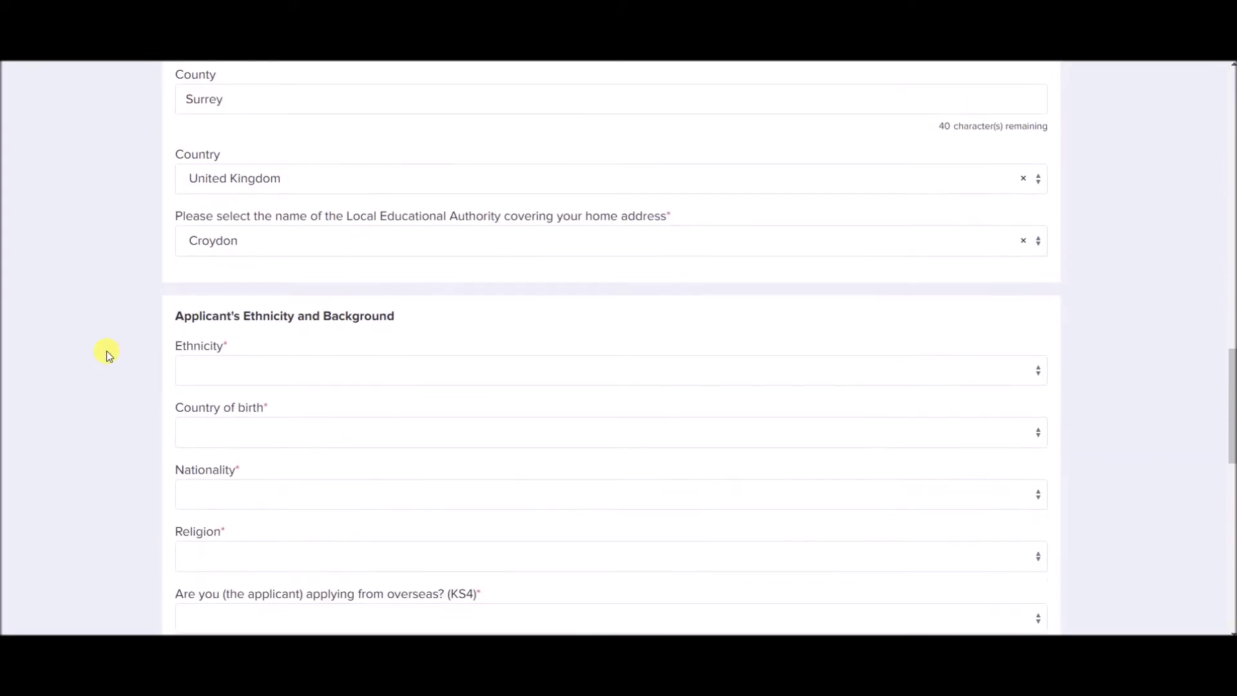
Set ethnicity to White - British and country of birth to England.
click(234, 291)
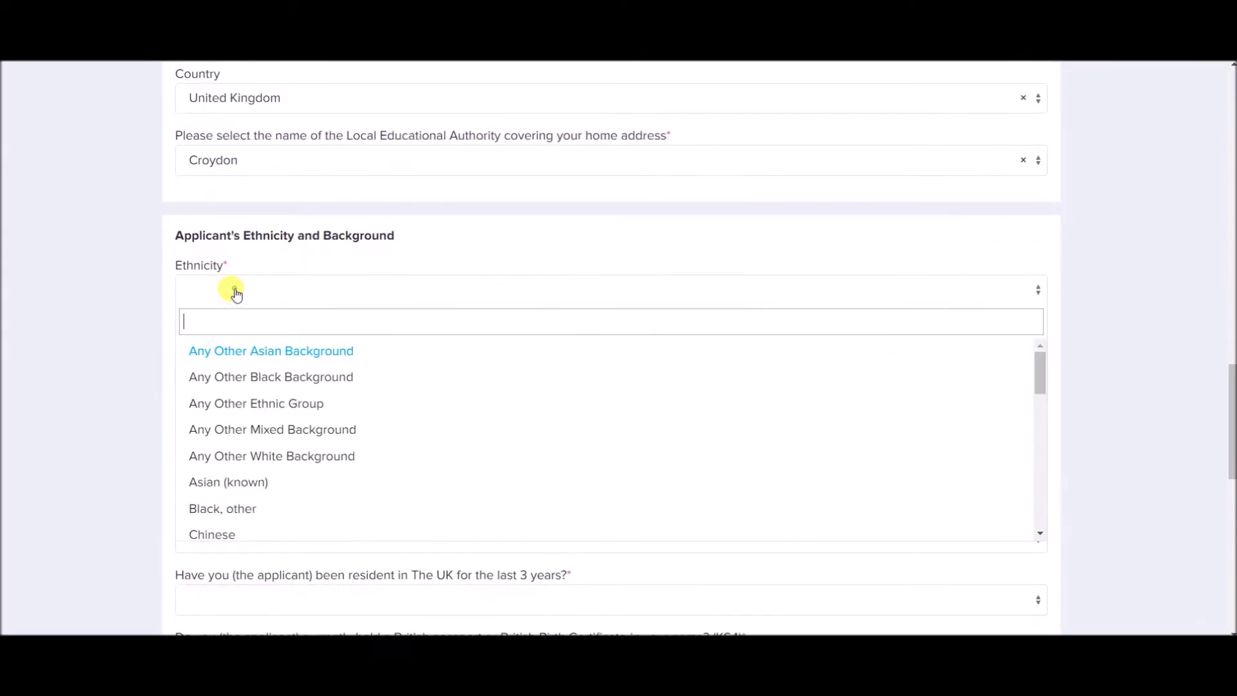
text(brit)
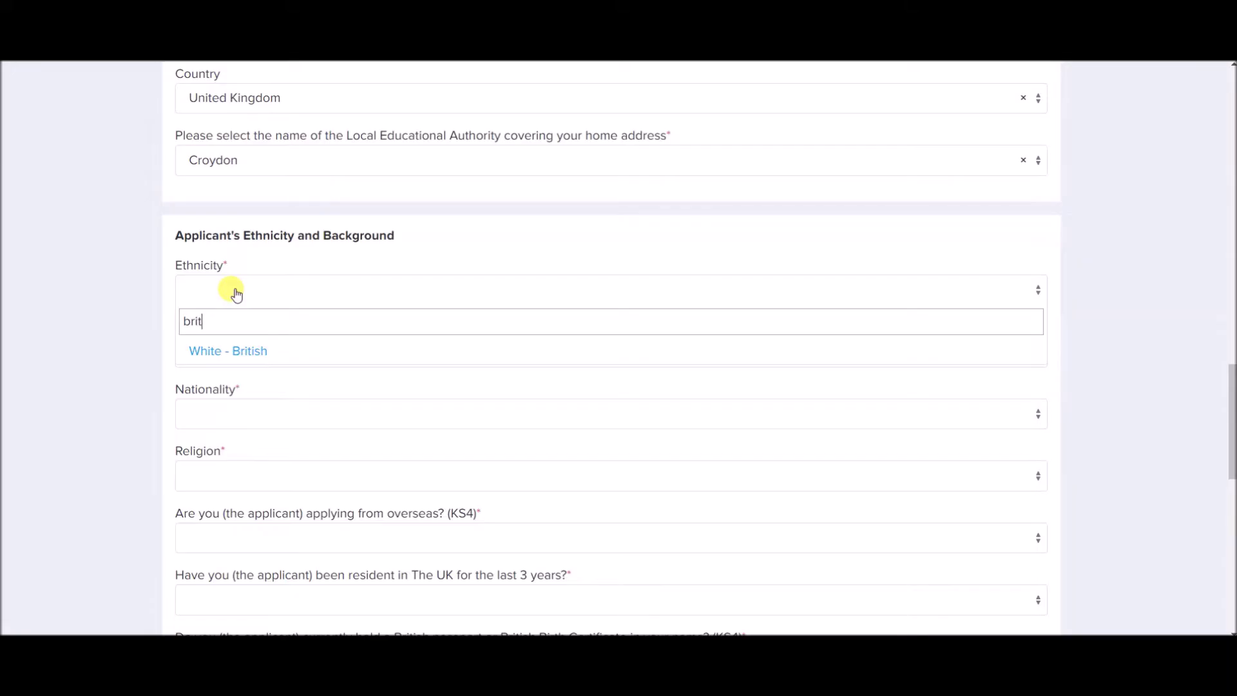
click(257, 352)
scroll(256, 348, down, 1)
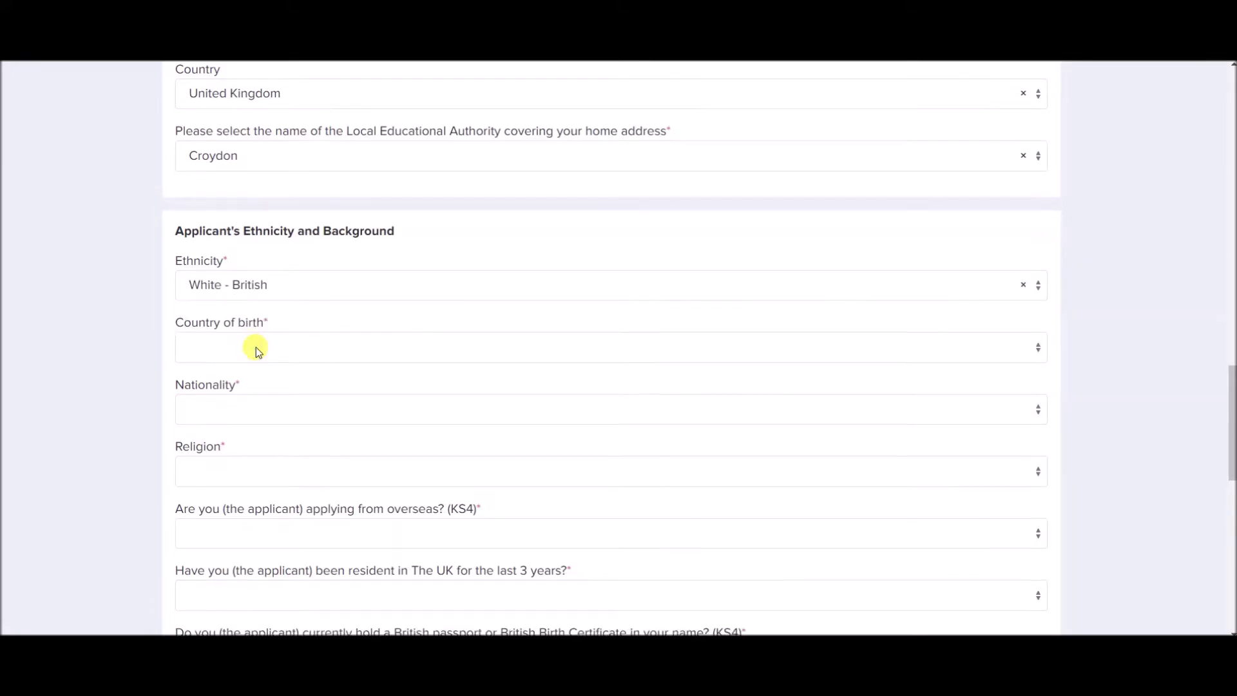
click(258, 324)
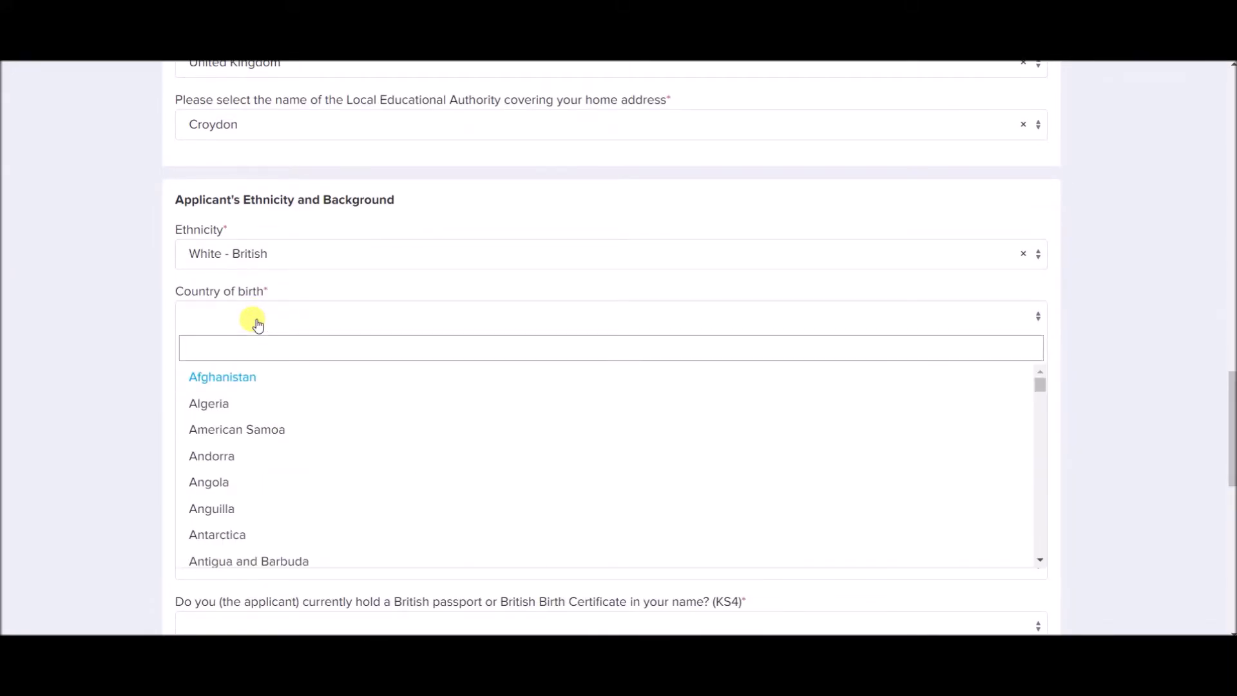
text(brit)
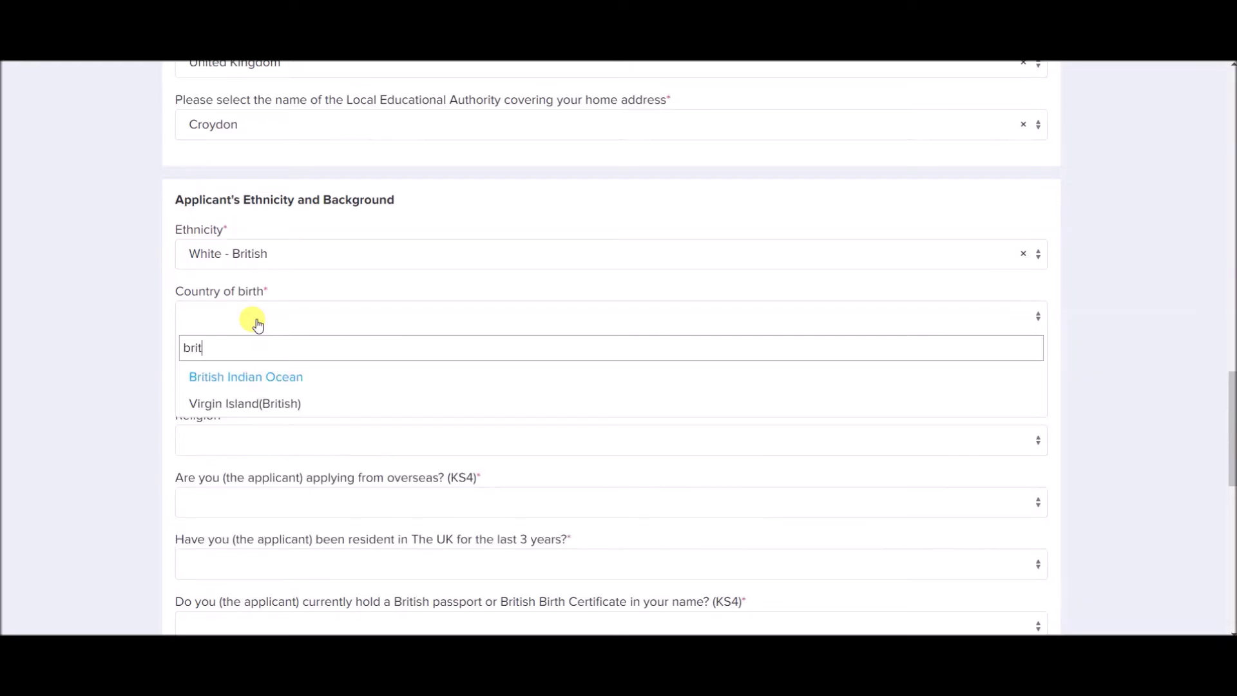
key(BackSpace)
key(BackSpace)
key(BackSpace)
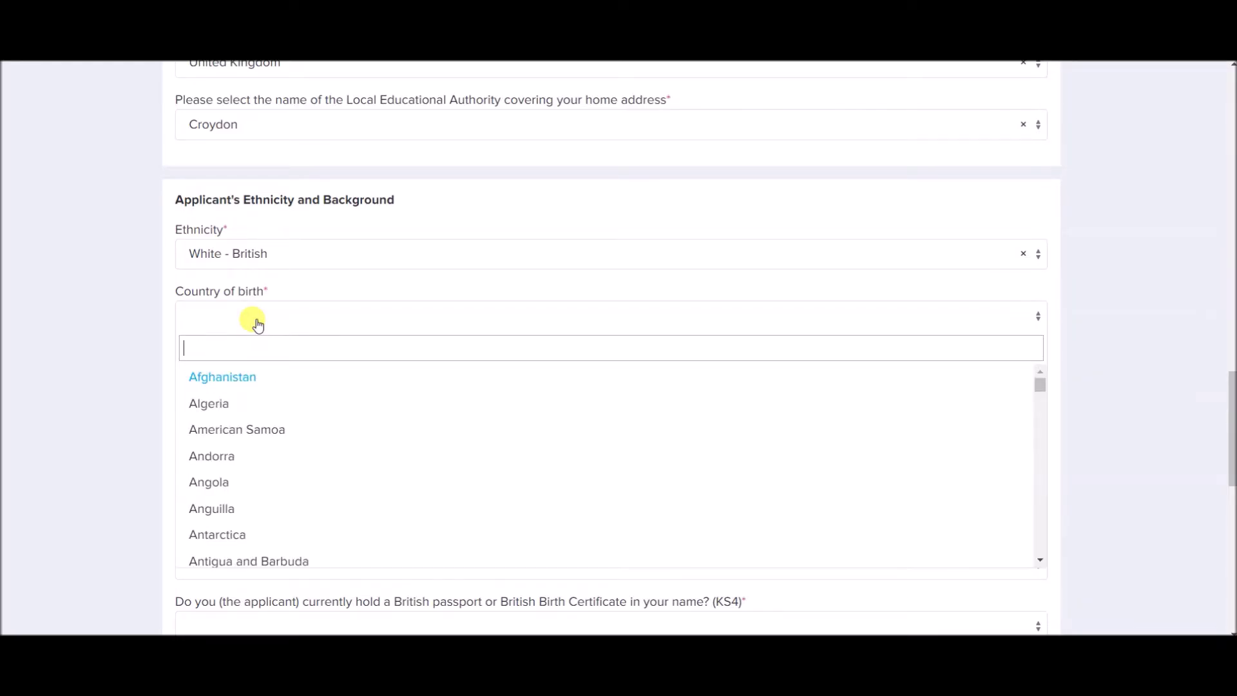
text(eng)
click(245, 378)
scroll(133, 342, down, 1)
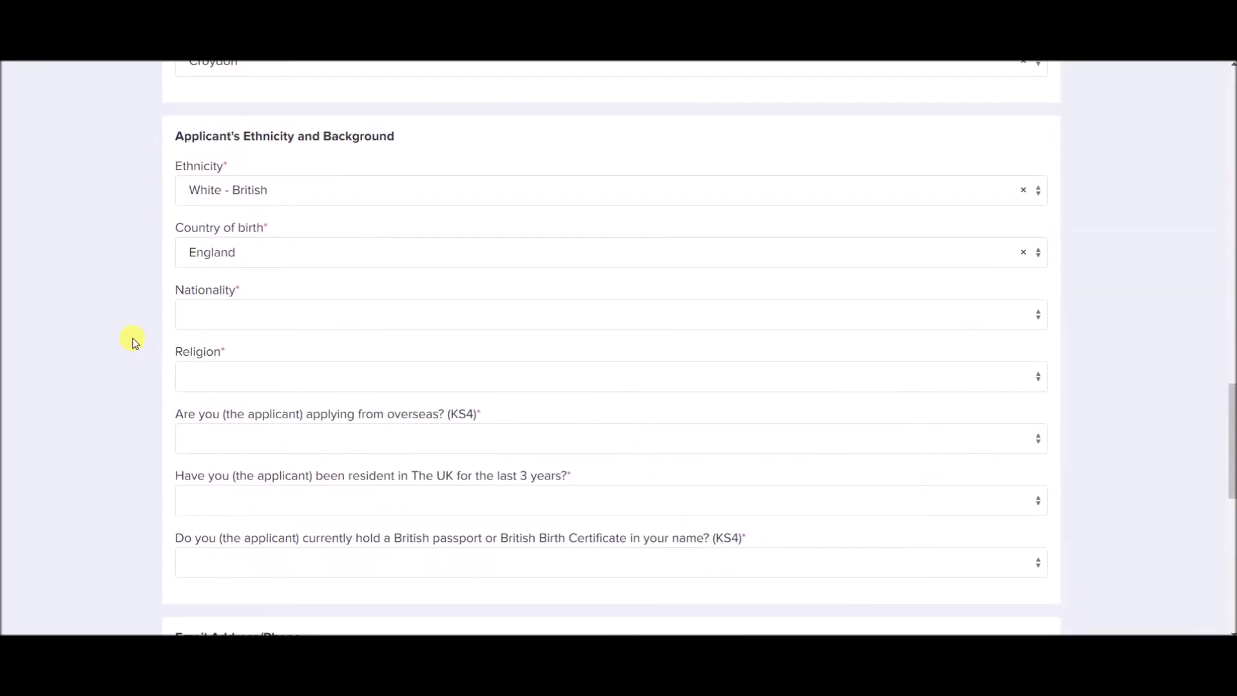
Set nationality to Spanish and religion to Catholic/Church of England.
click(216, 319)
text(span)
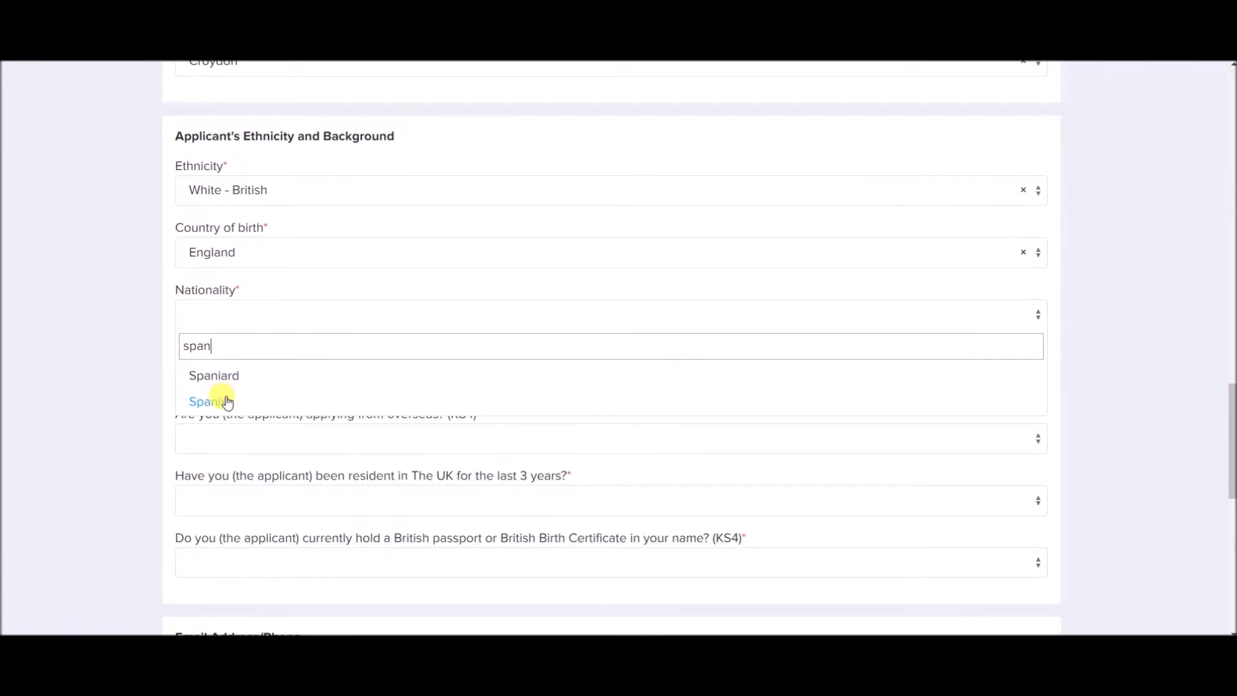
click(227, 402)
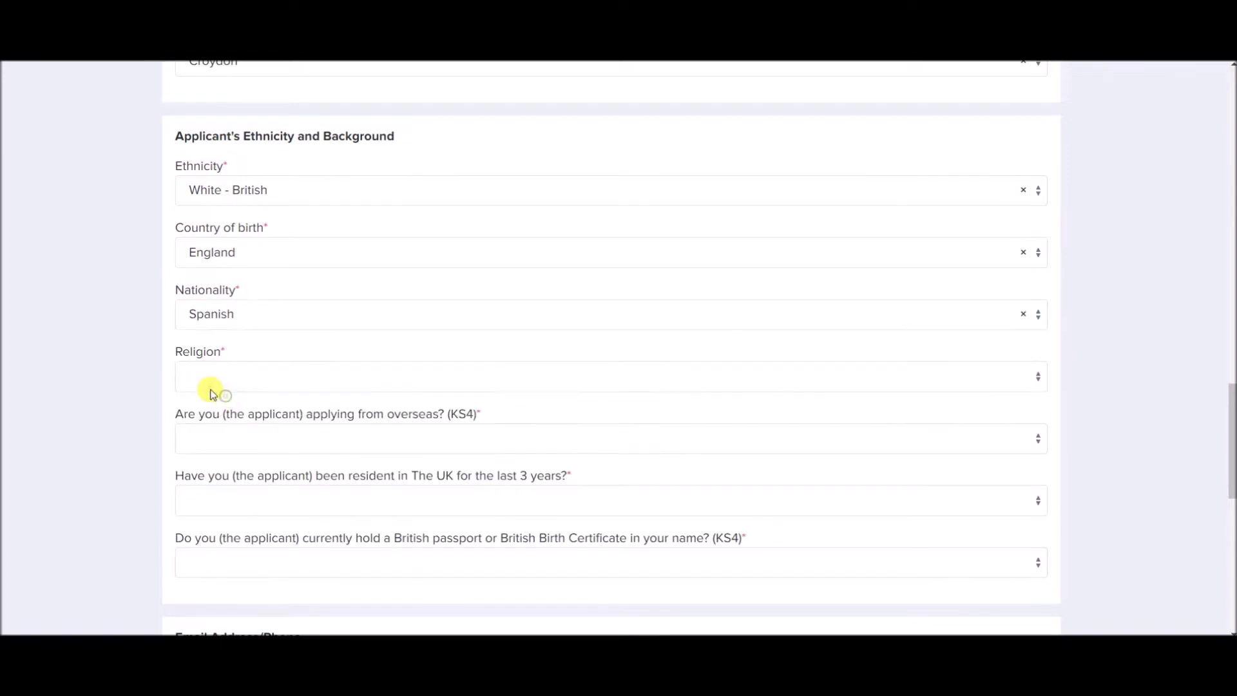
scroll(116, 315, down, 1)
click(190, 300)
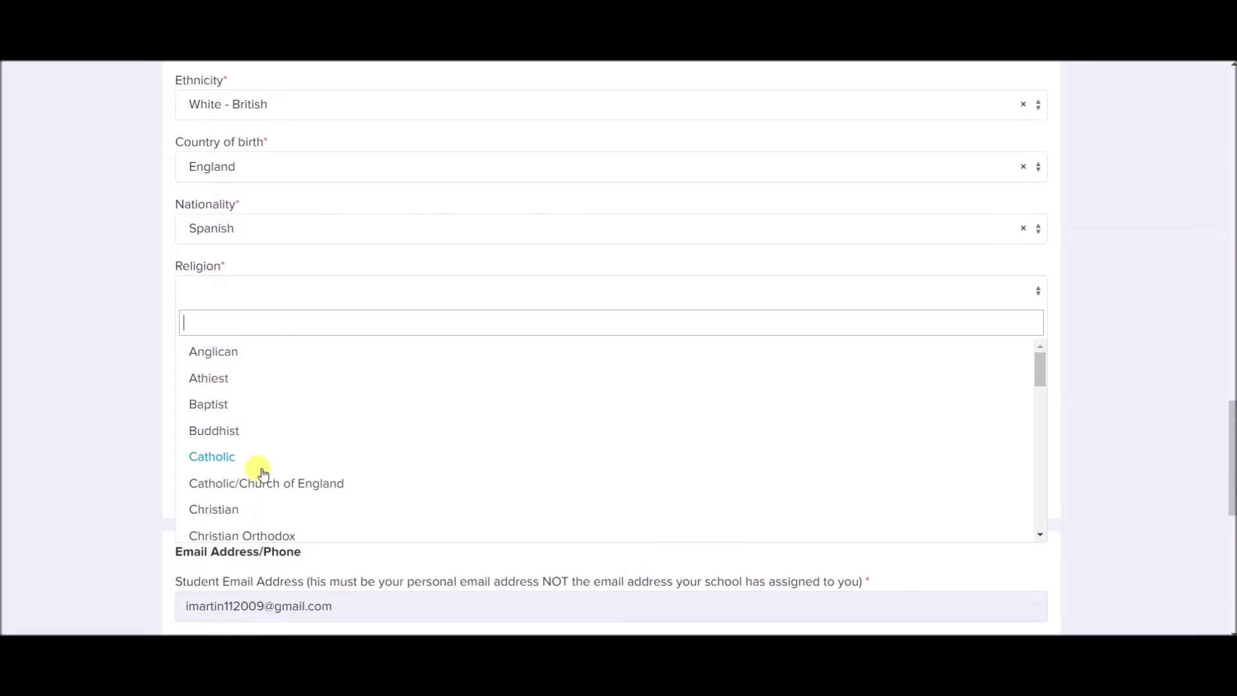
click(262, 489)
scroll(107, 335, down, 1)
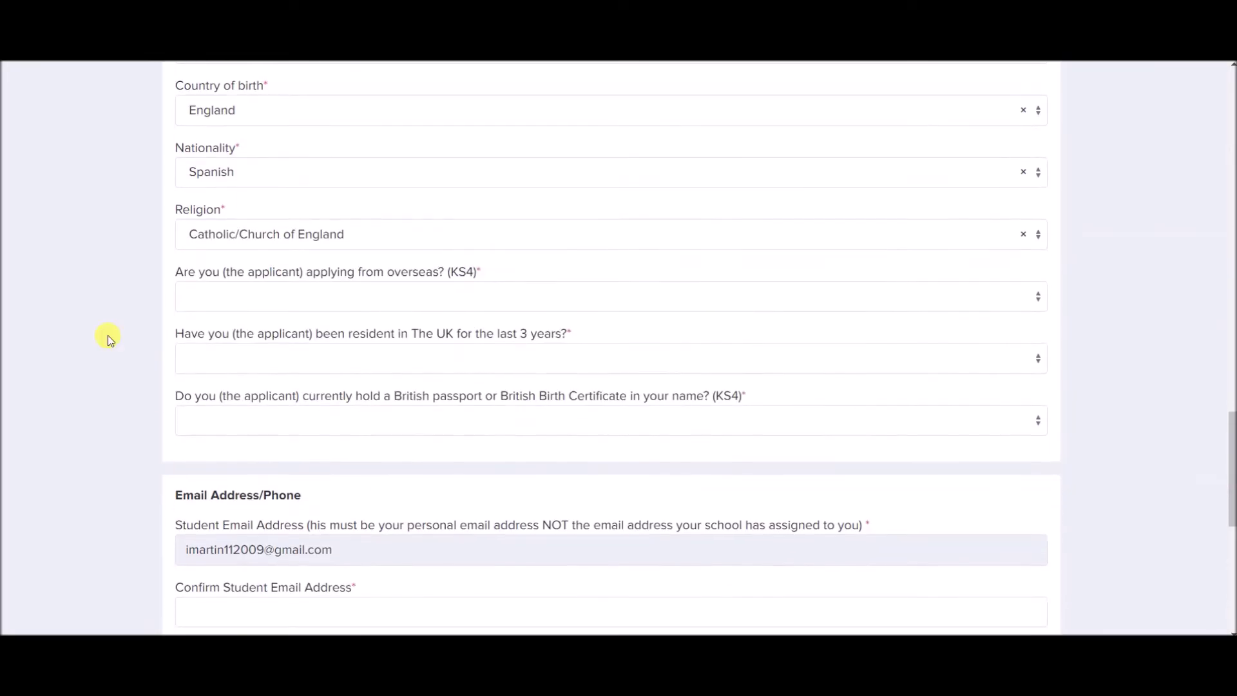
Answer No to applying from overseas, Yes to UK residence, Yes to British passport/birth certificate.
click(201, 295)
click(199, 381)
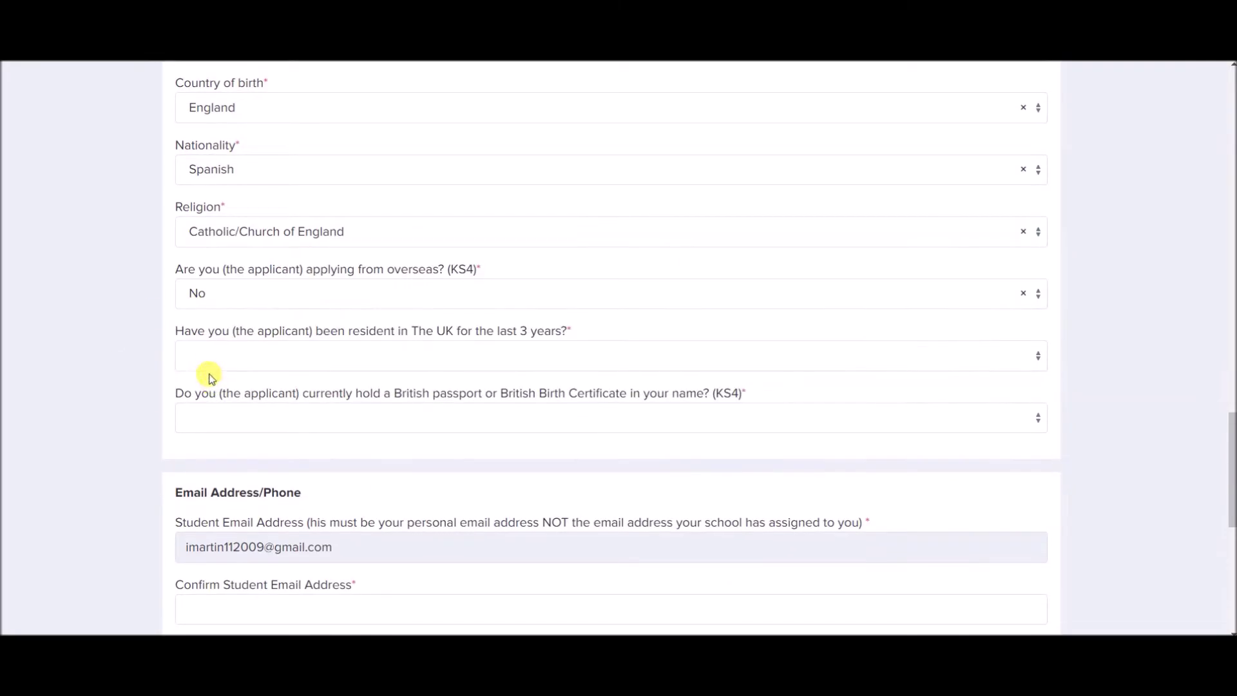
click(216, 364)
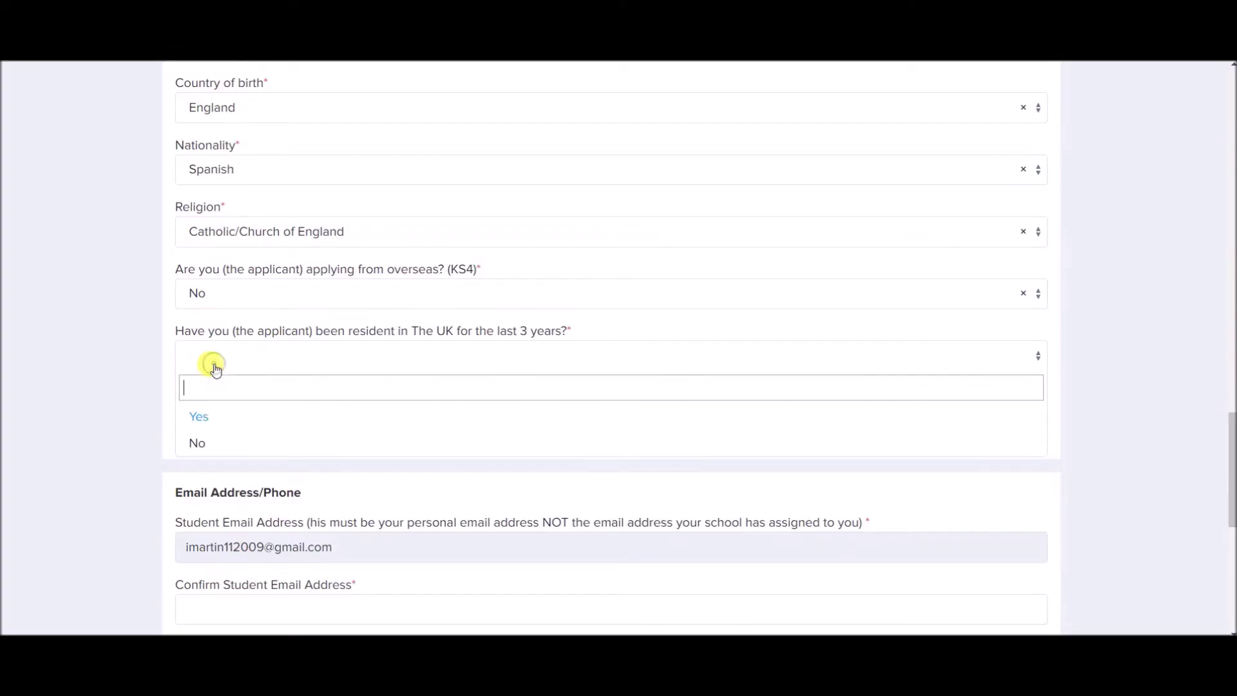
click(215, 416)
click(218, 419)
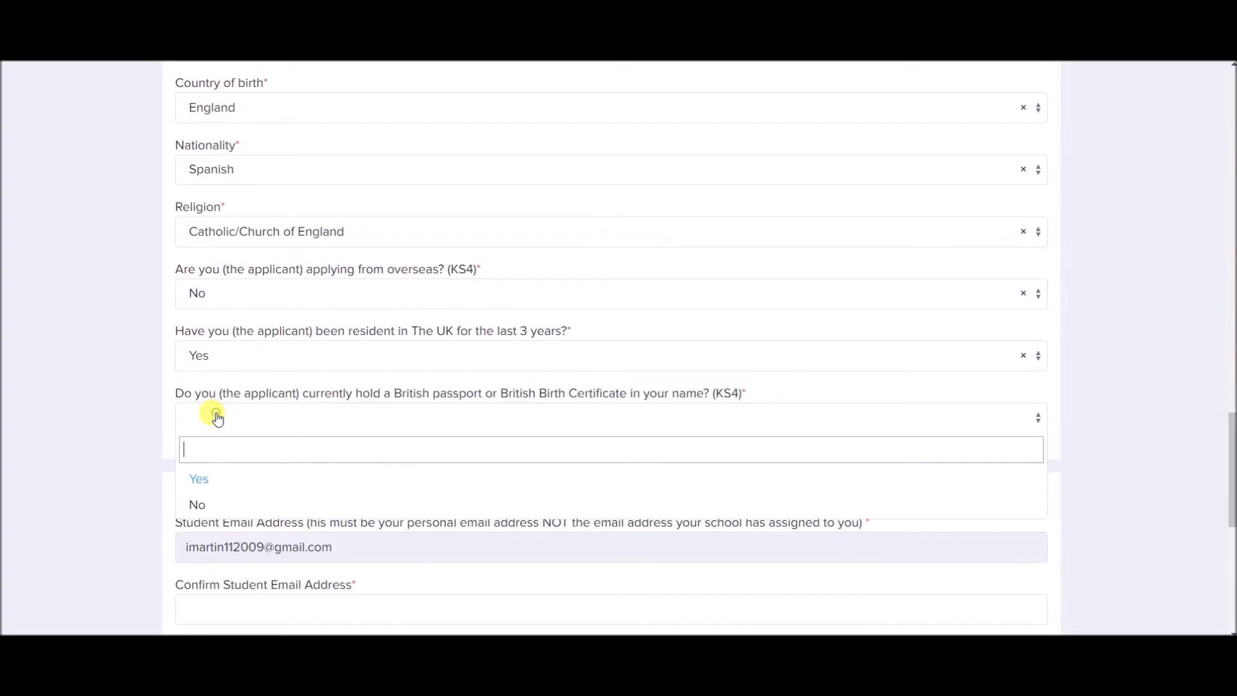
click(208, 475)
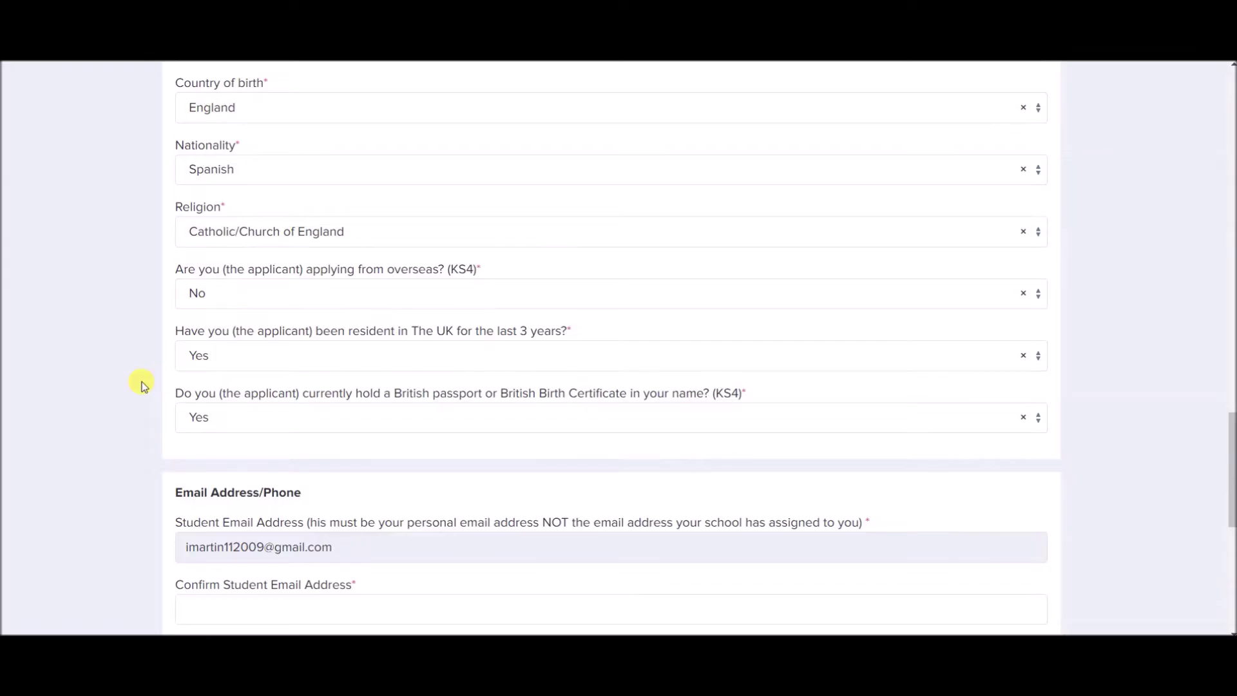
Confirm the student's e-mail address and enter the student's mobile number.
scroll(143, 385, down, 3)
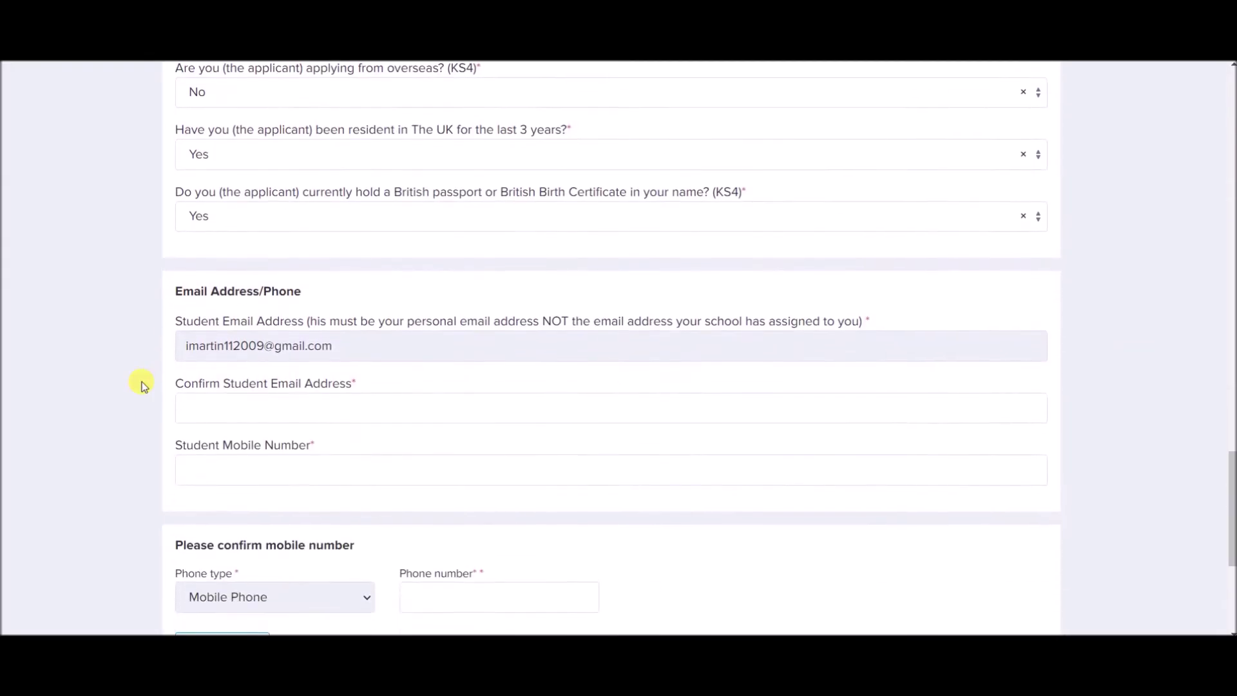
scroll(143, 385, down, 1)
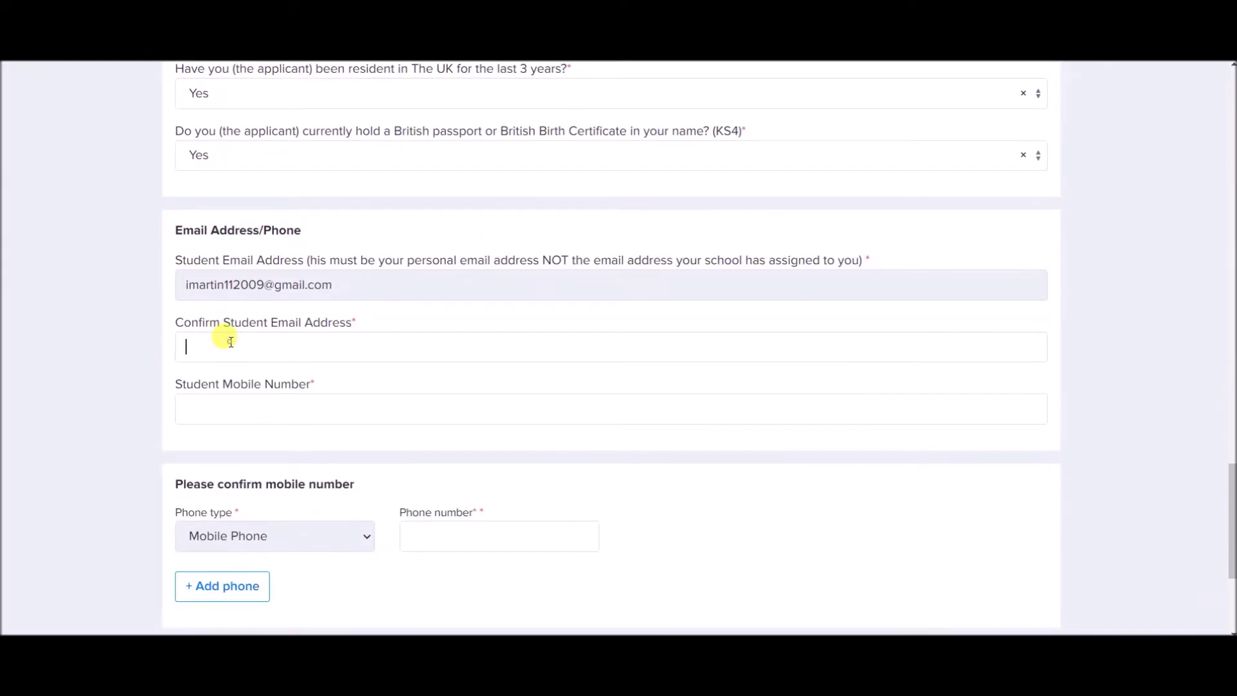
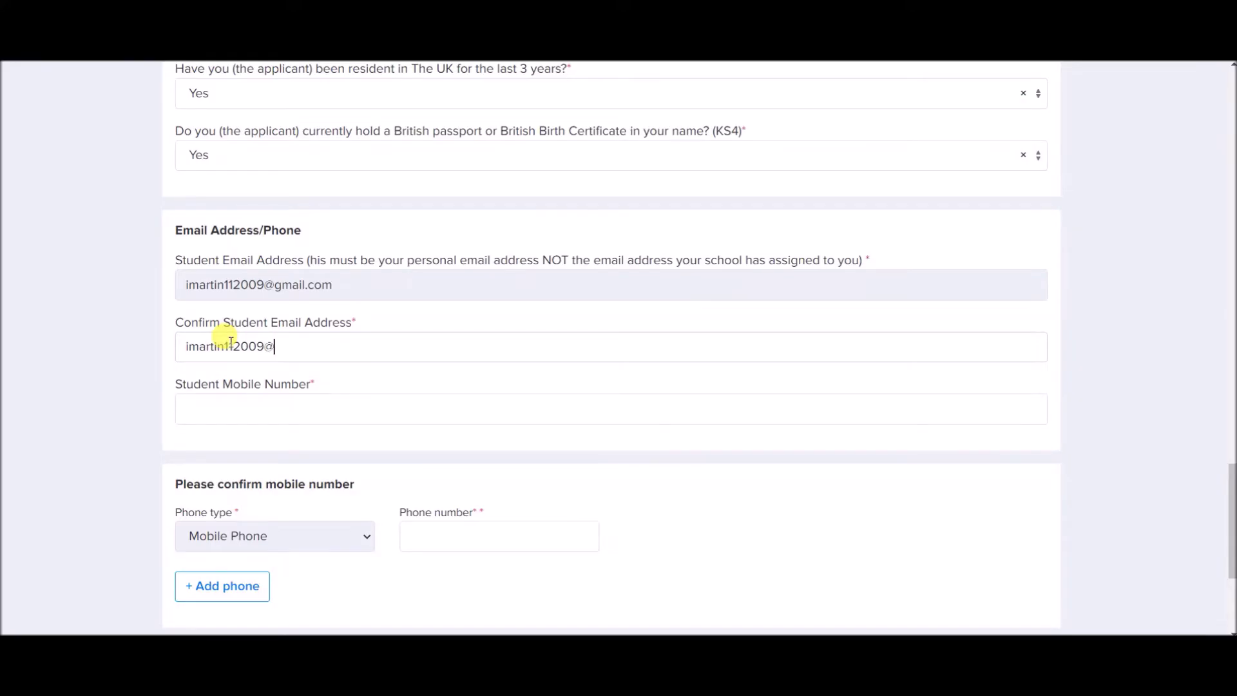
click(259, 409)
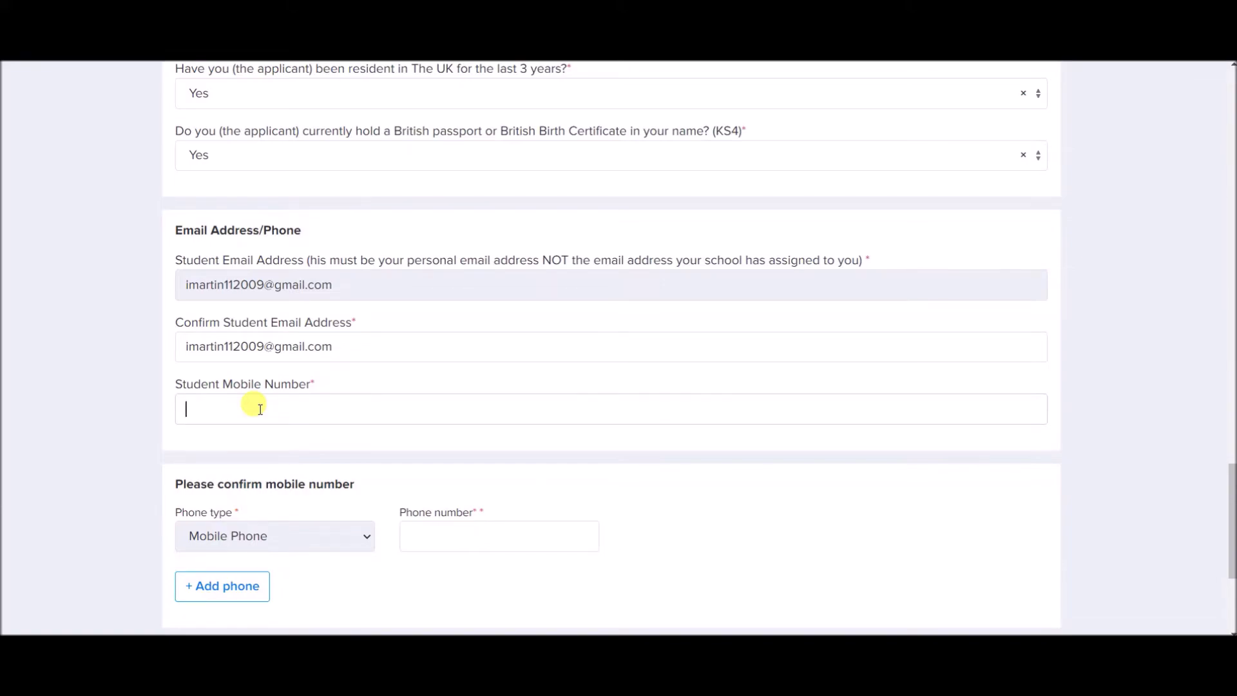
Copy the mobile number into the confirmation phone number field.
scroll(259, 409, down, 2)
drag(287, 289, 184, 293)
key(ctrl+c)
click(491, 426)
key(ctrl+v)
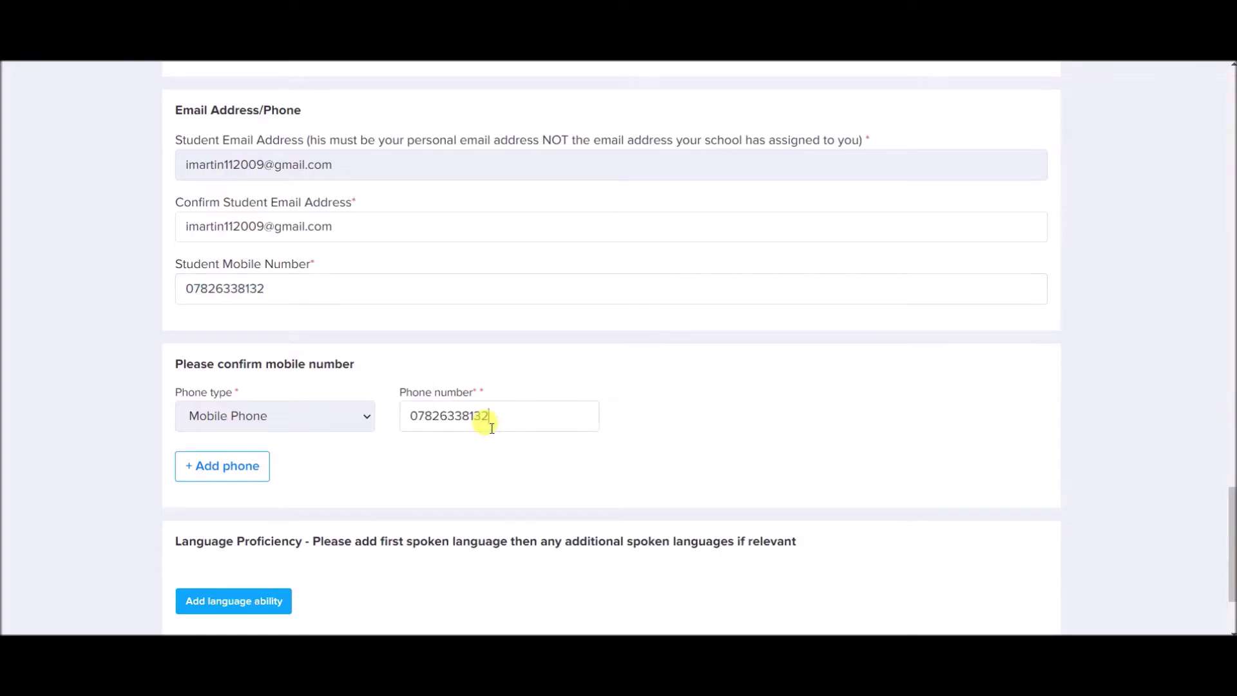
Add a second phone entry of type Home Phone with the home number.
click(256, 464)
click(257, 476)
click(257, 530)
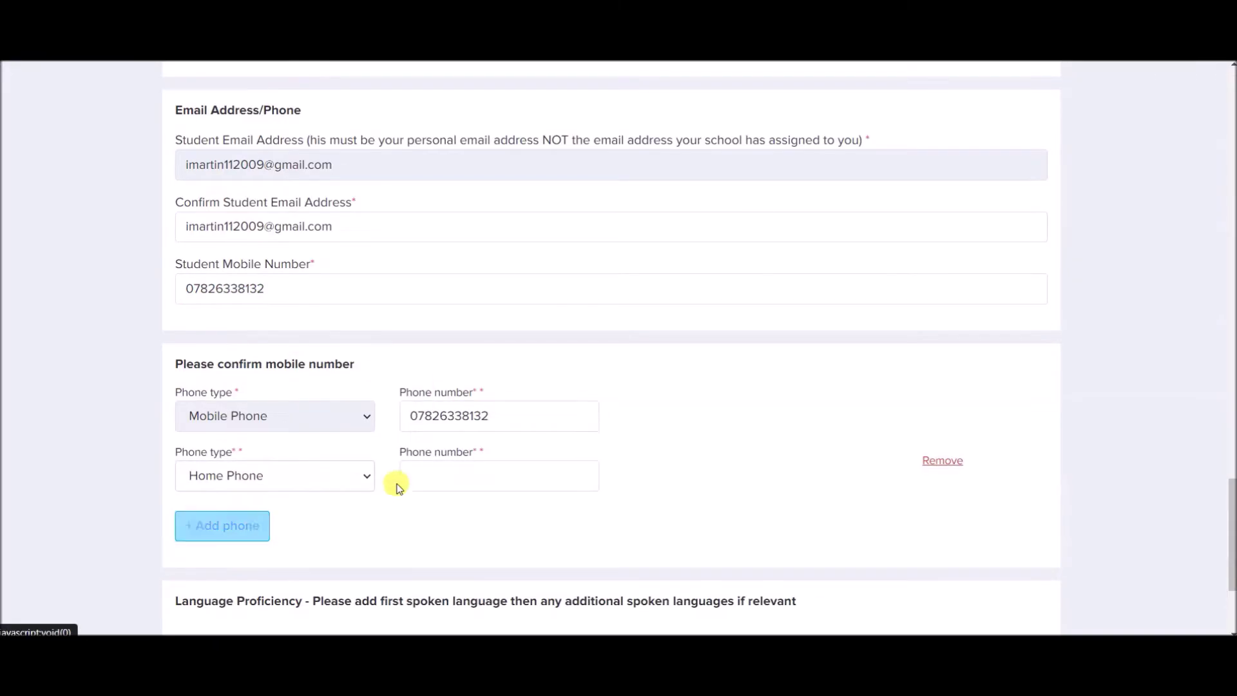
click(420, 483)
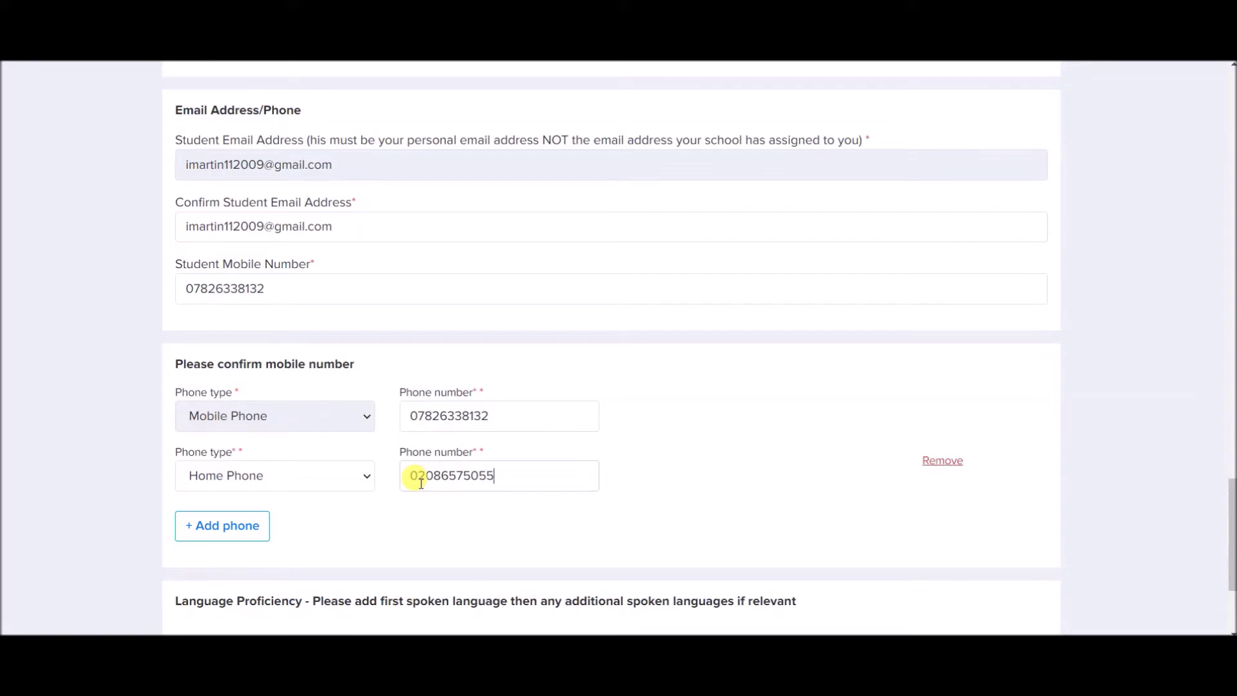
scroll(420, 483, down, 3)
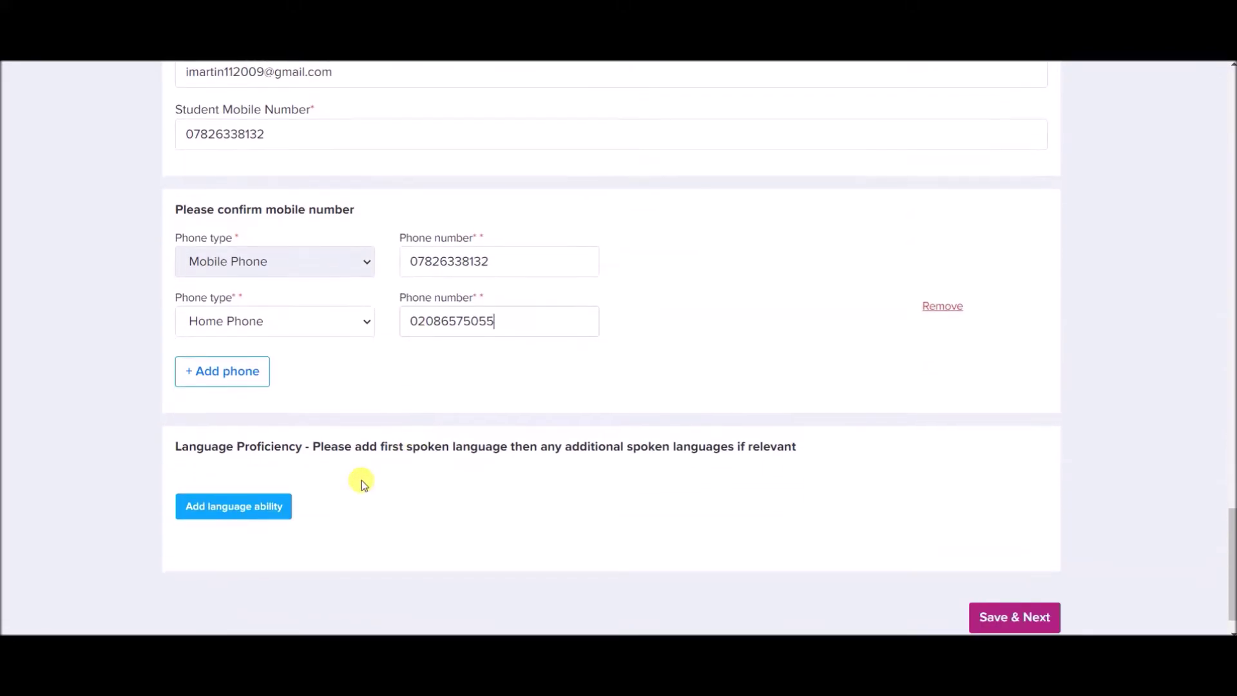
Add English as a spoken language and save it.
click(247, 513)
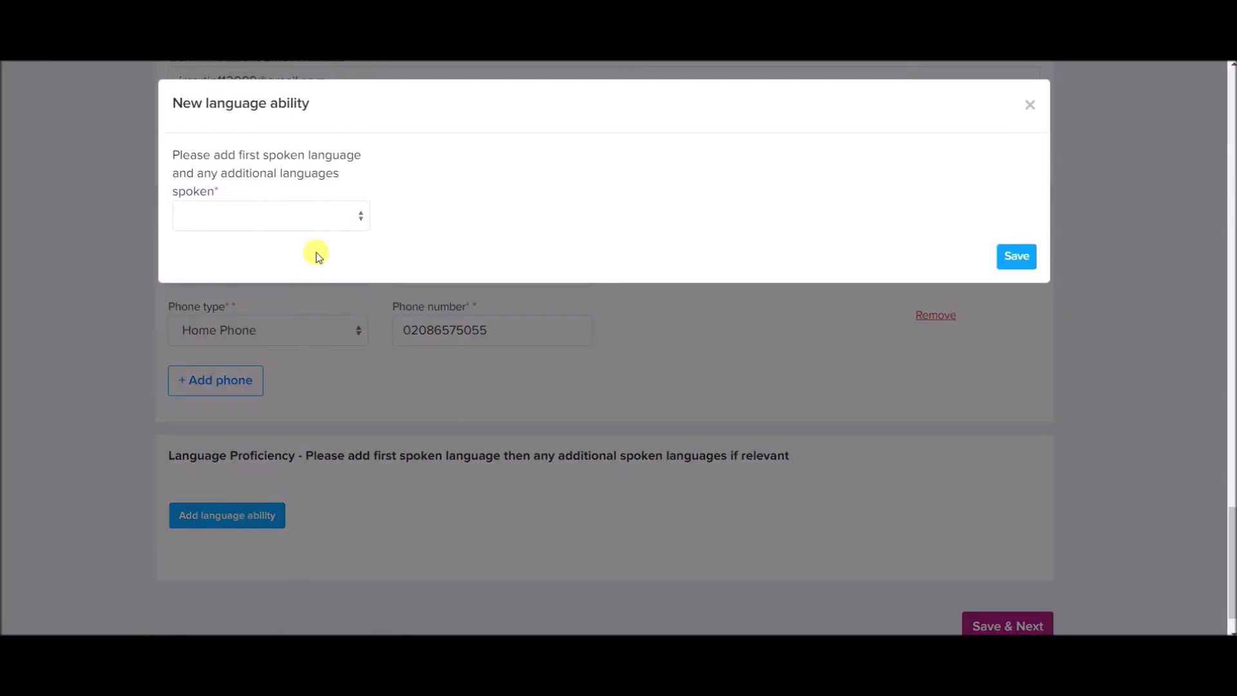
click(292, 217)
text(eng)
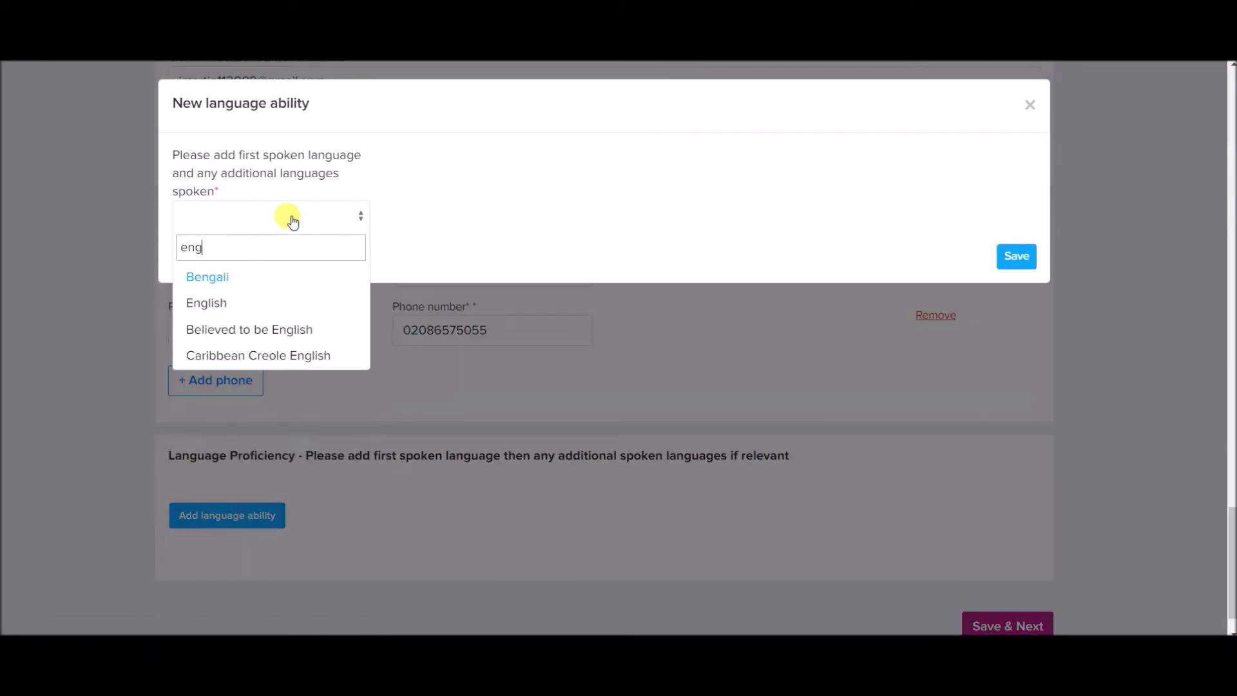
click(246, 305)
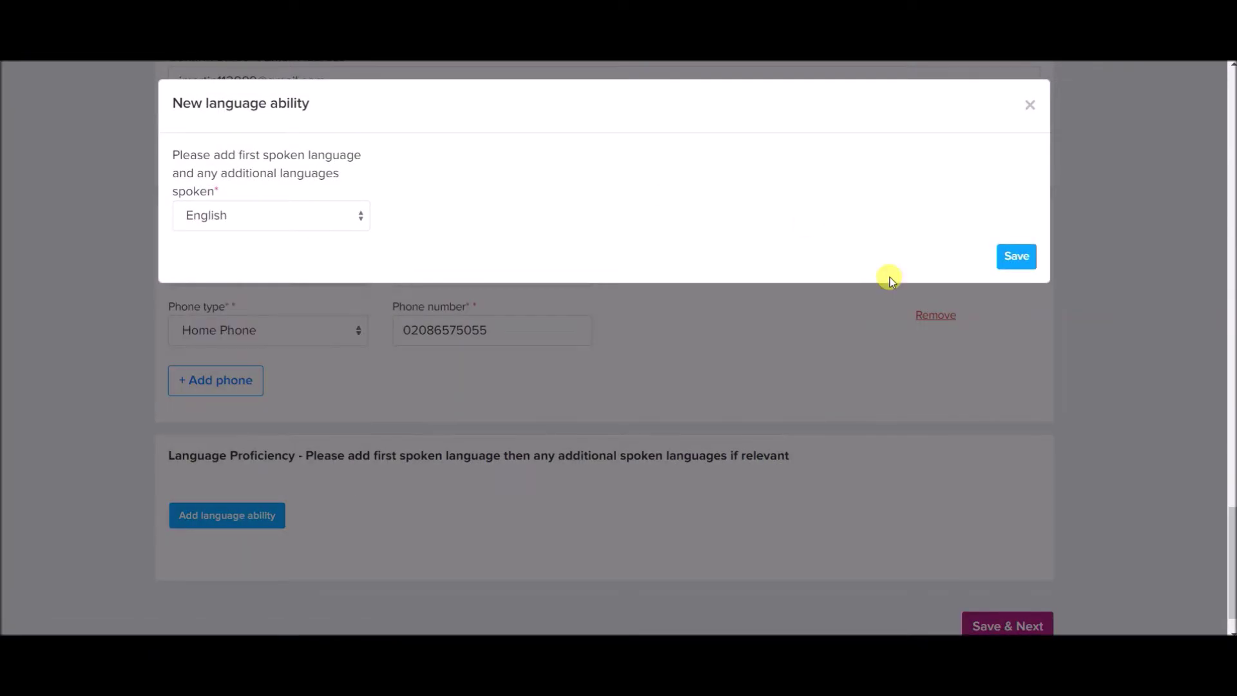
click(1016, 256)
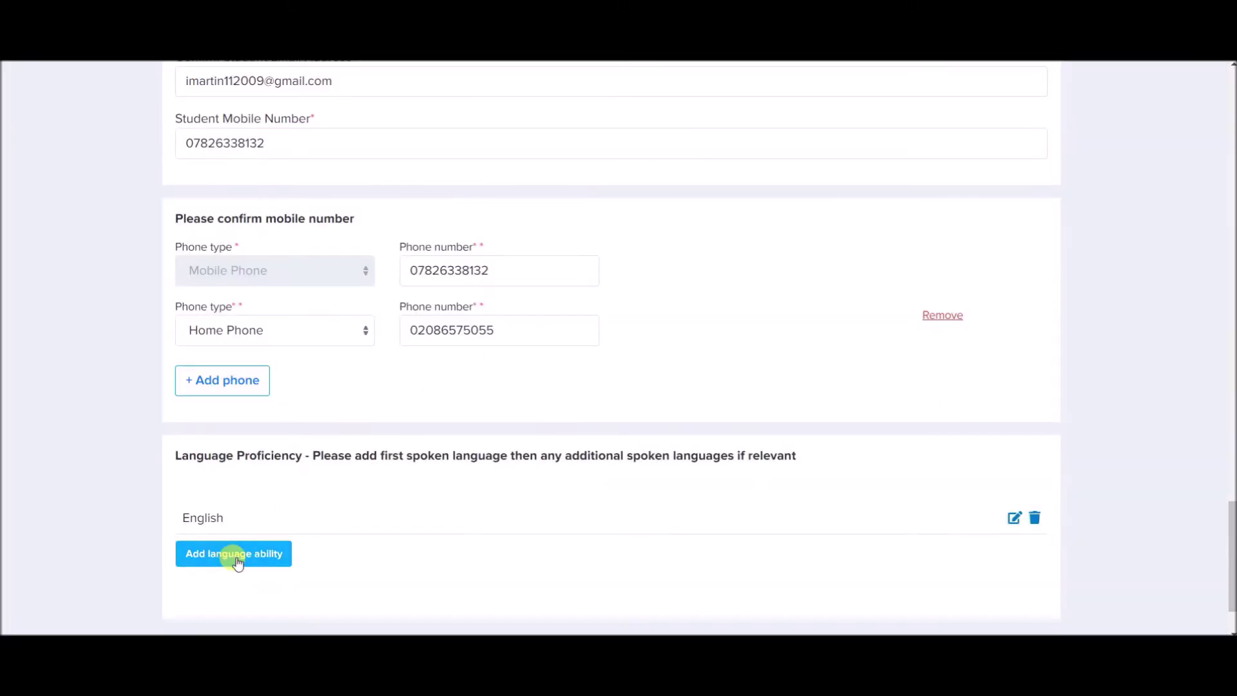
Add Spanish as a second spoken language and save it.
scroll(325, 346, up, 1)
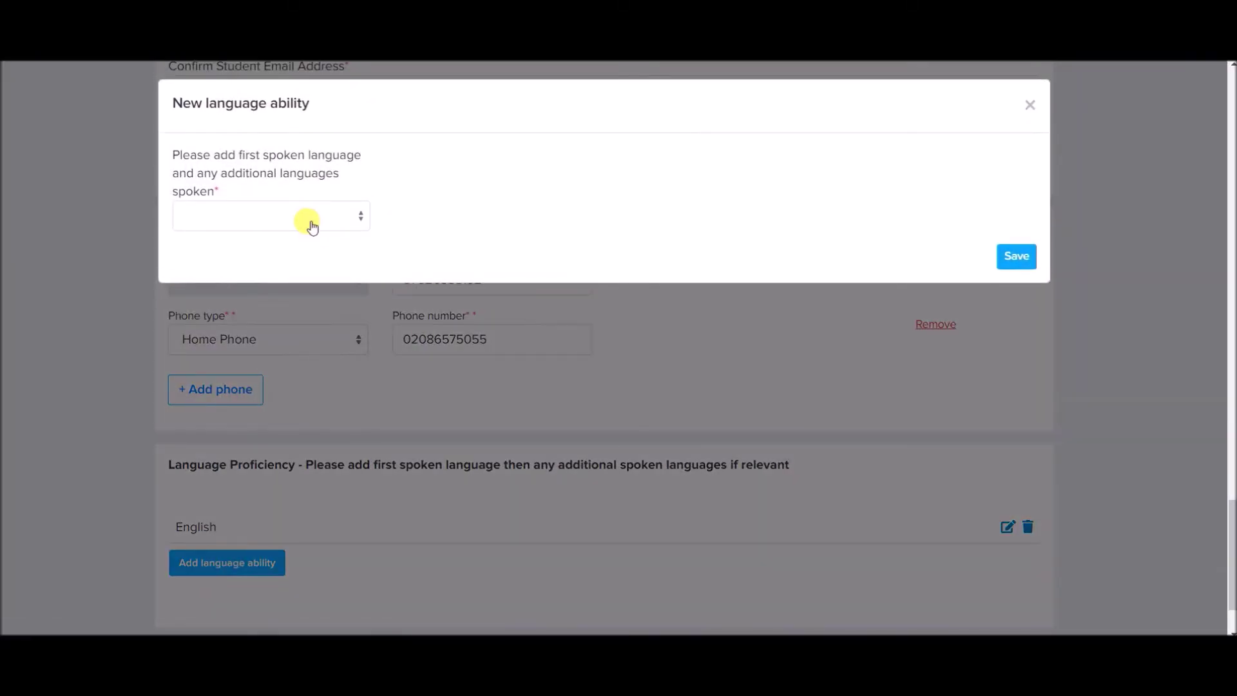
click(309, 221)
text(span)
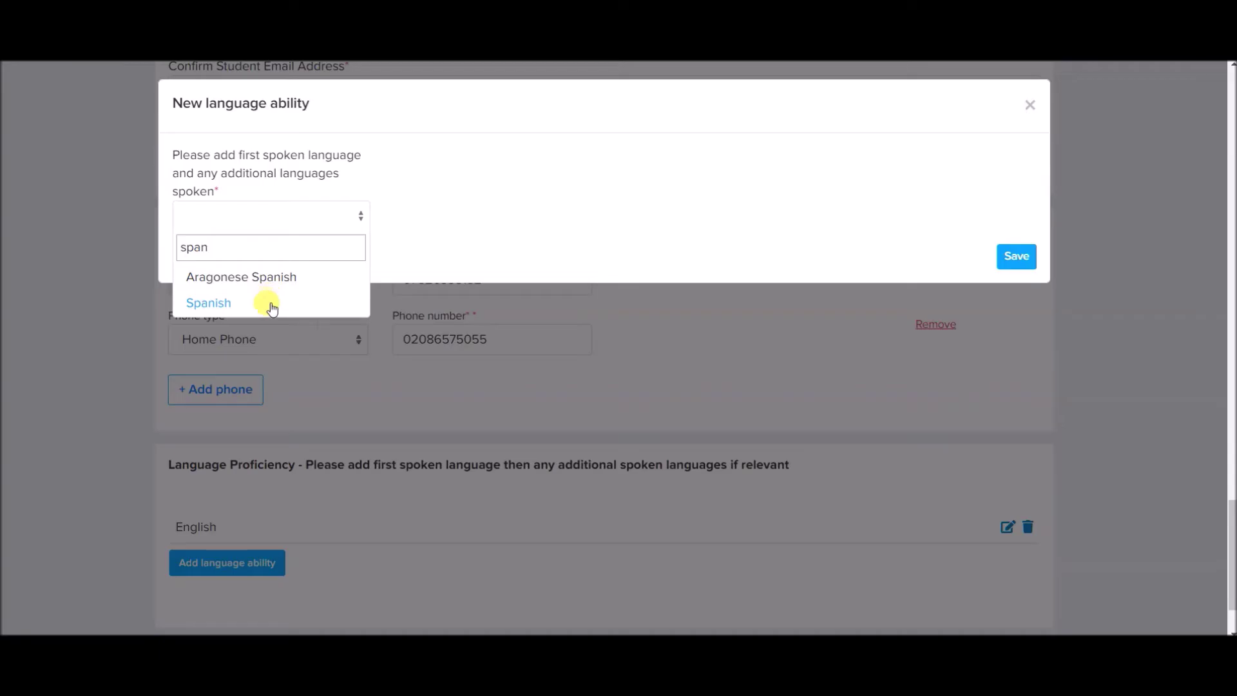
click(271, 303)
click(1004, 257)
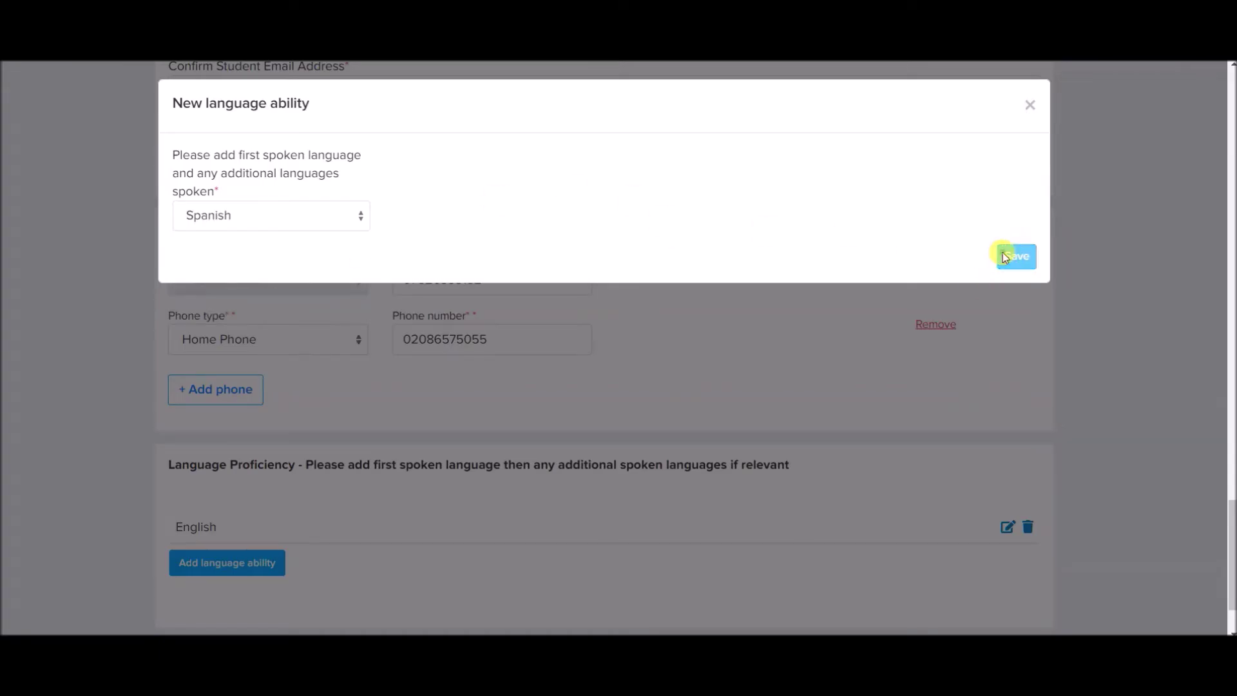
scroll(530, 374, down, 3)
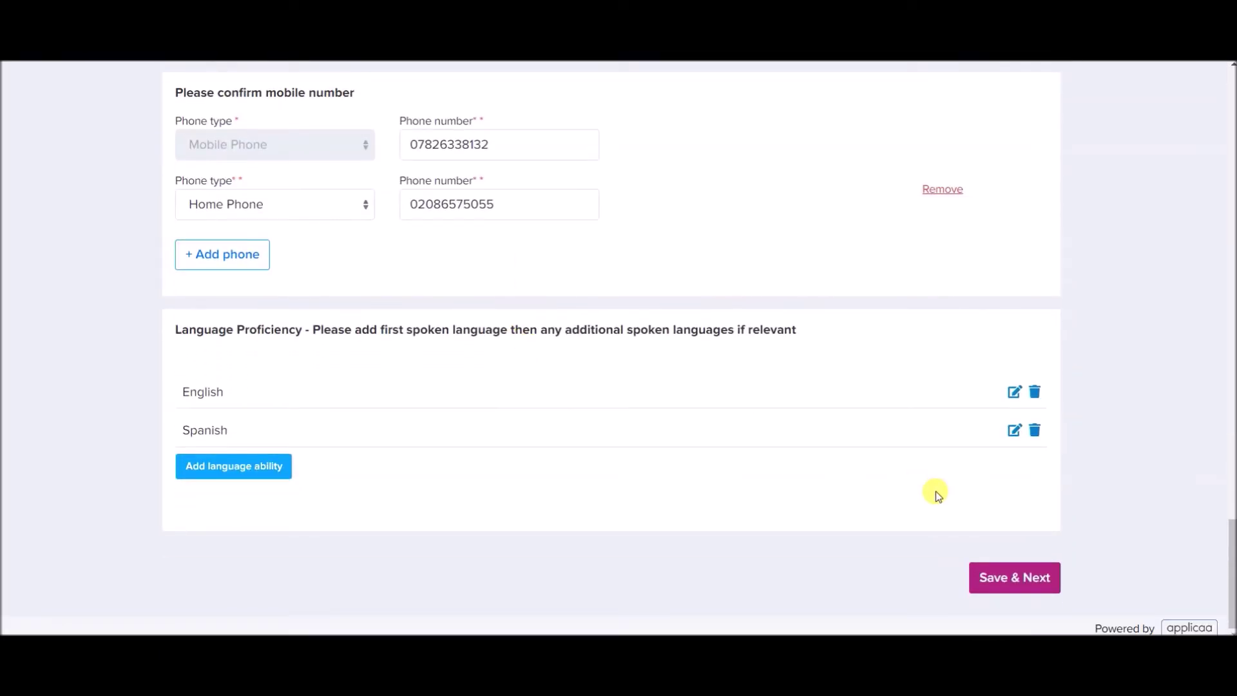
Save the basic details with Save & Next and scroll to Add Parent/Guardian Contact.
click(990, 579)
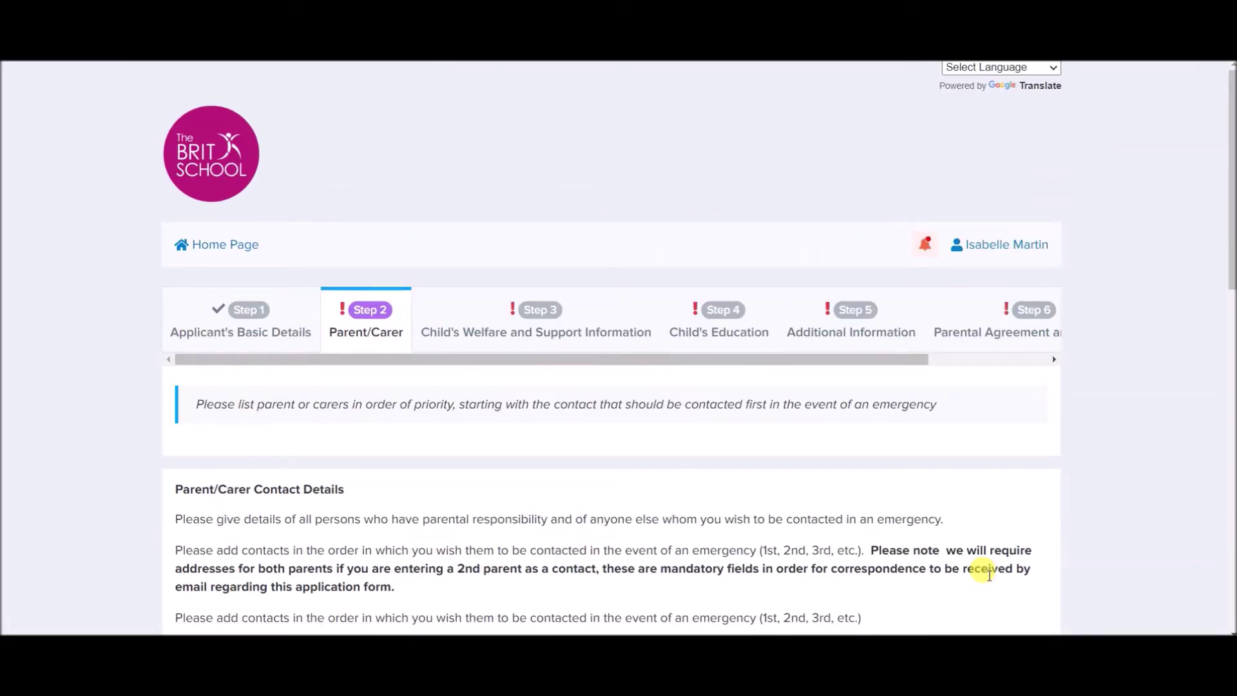
scroll(116, 395, down, 2)
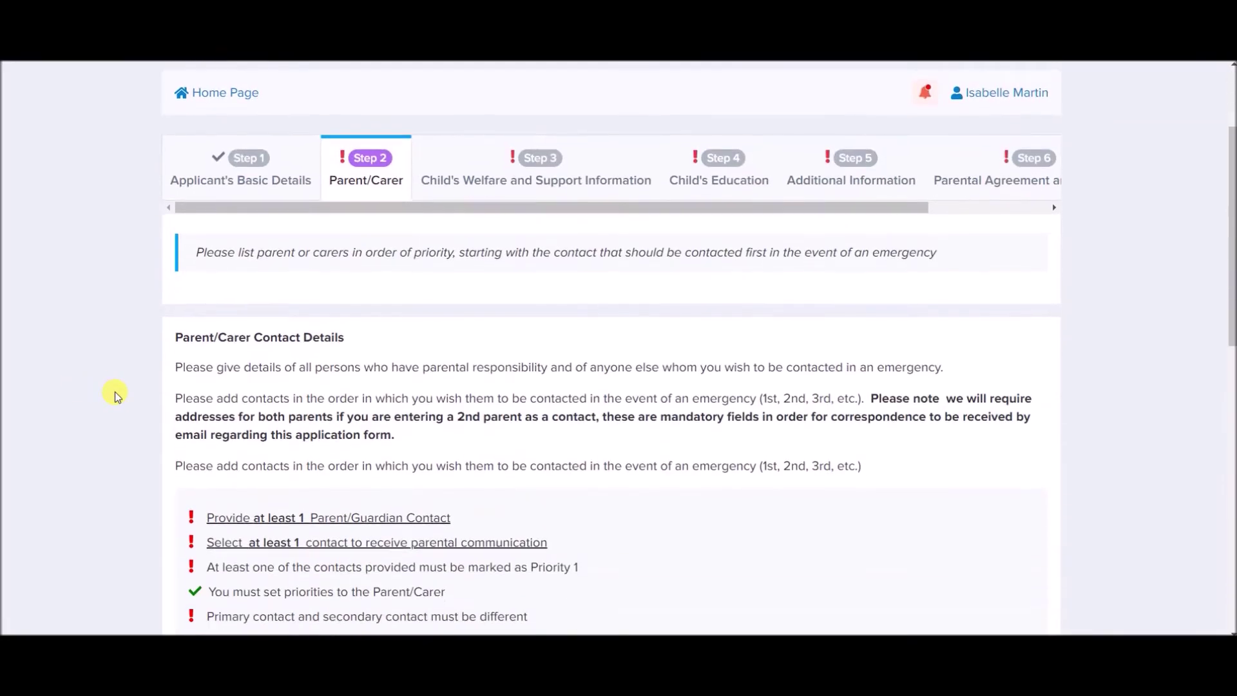
scroll(115, 392, down, 4)
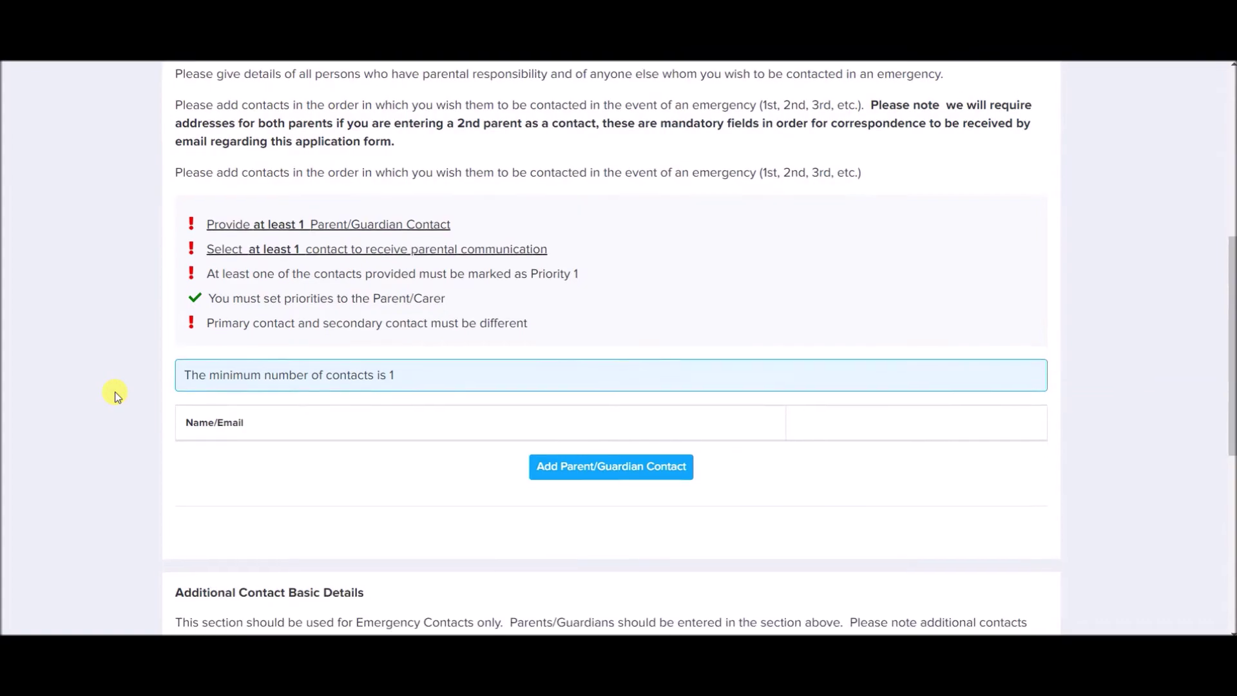
scroll(115, 392, down, 1)
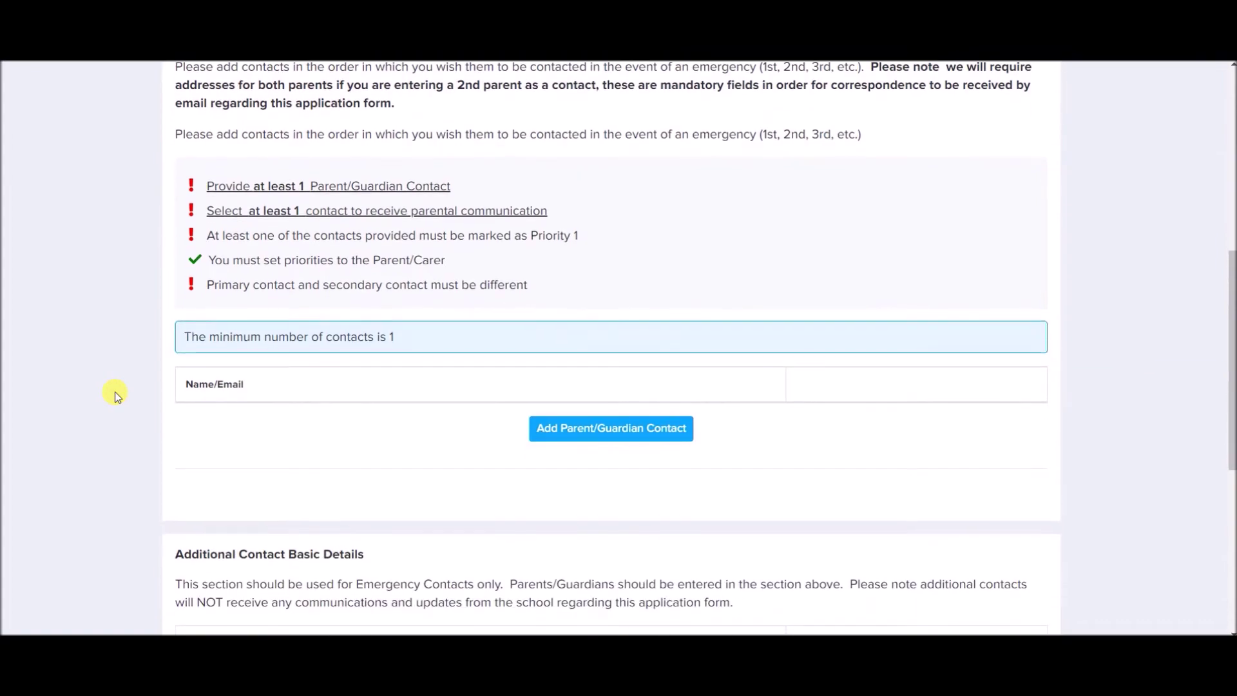
Start a new contact as Mother with title Mrs, entering her forename and surname.
click(543, 428)
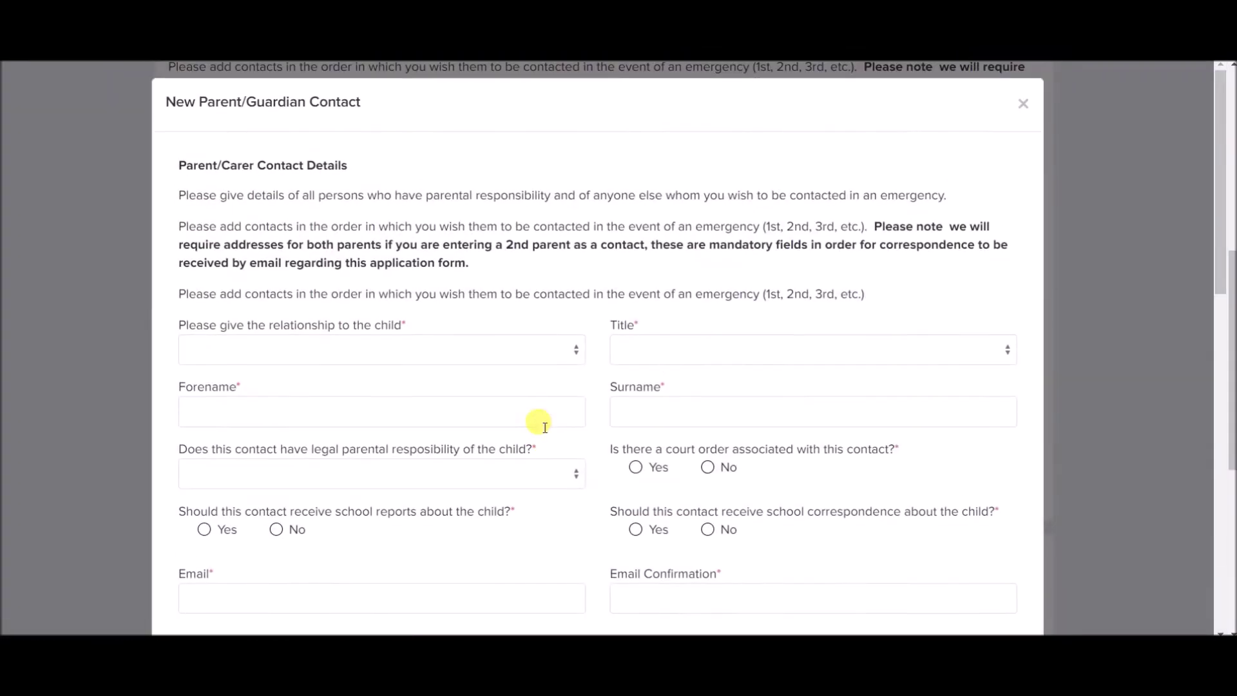
click(479, 339)
click(335, 413)
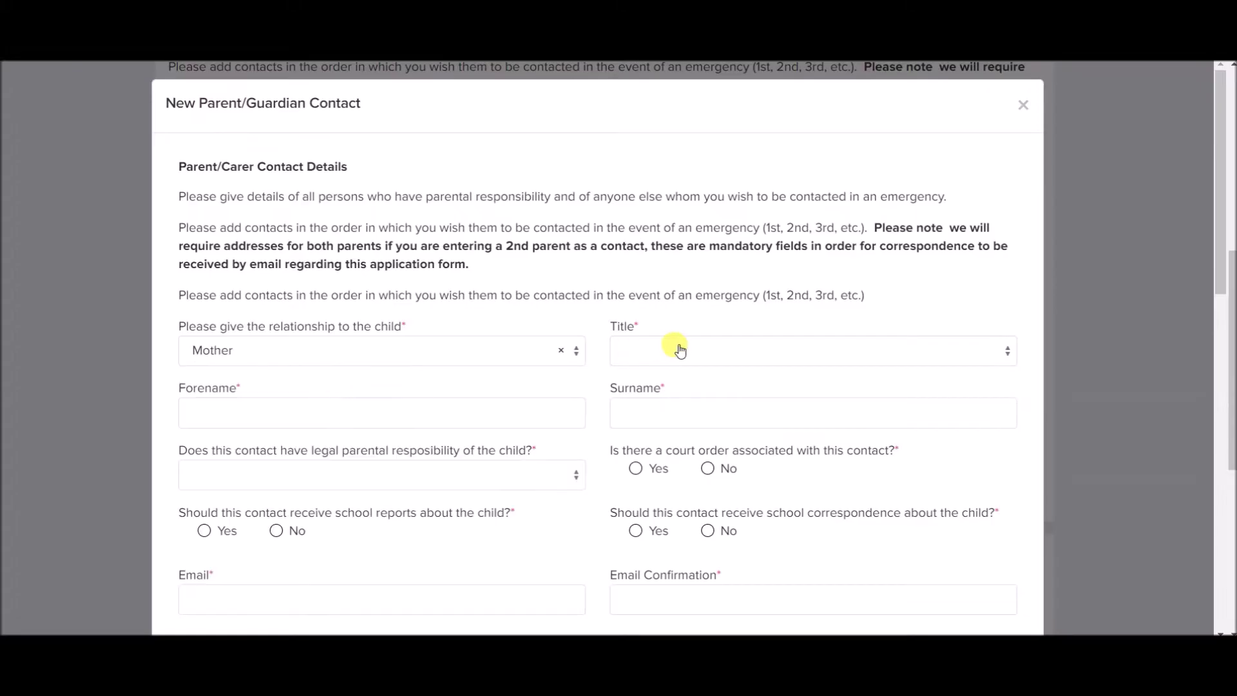
click(682, 350)
text(mrs)
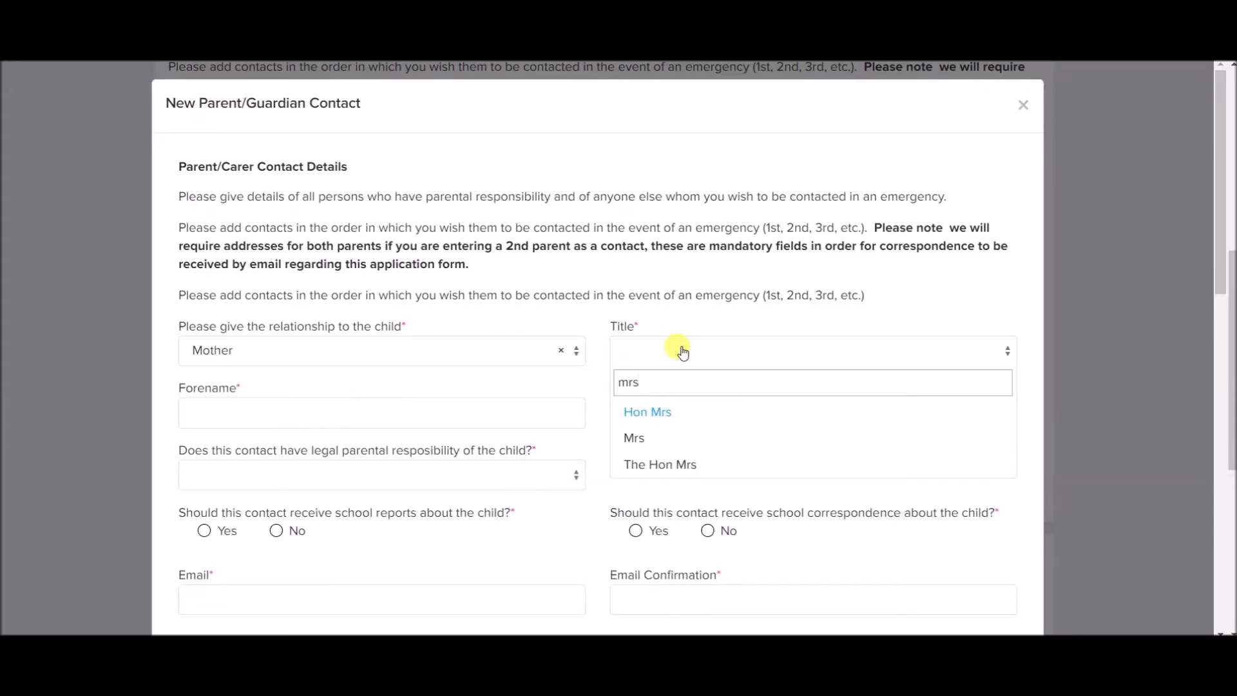
click(634, 438)
click(483, 410)
click(704, 402)
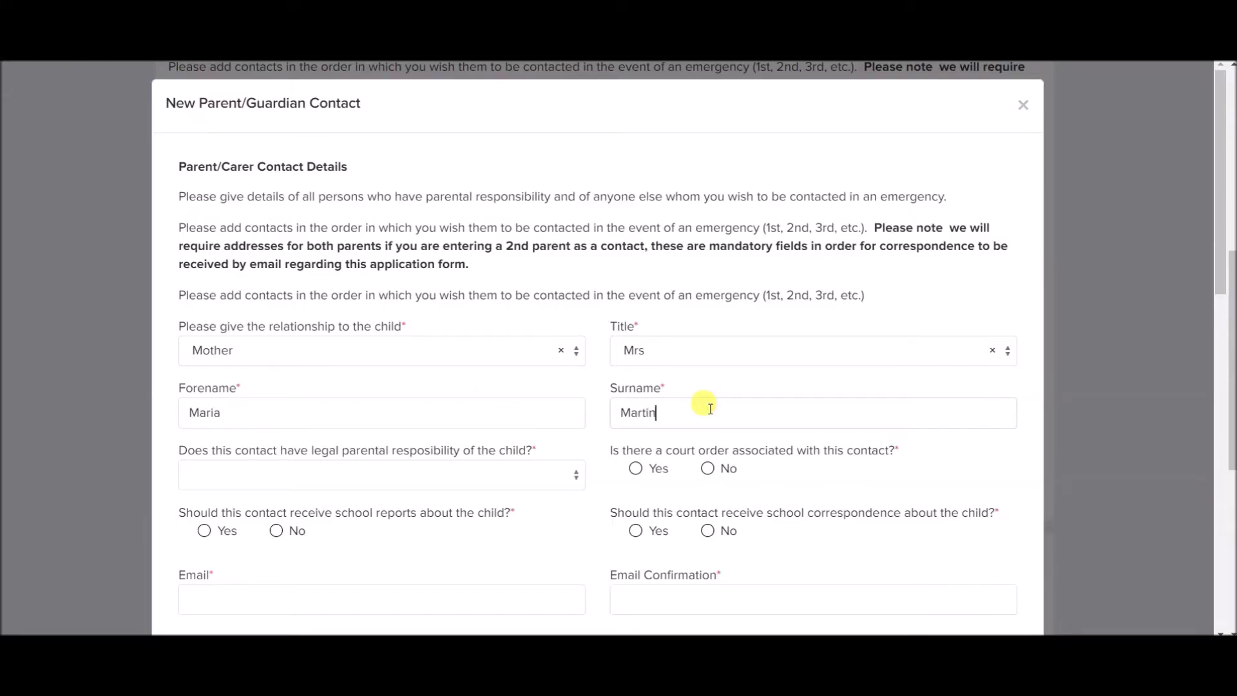
Confirm legal parental responsibility, answer No to court order, allow school reports and correspondence.
click(462, 483)
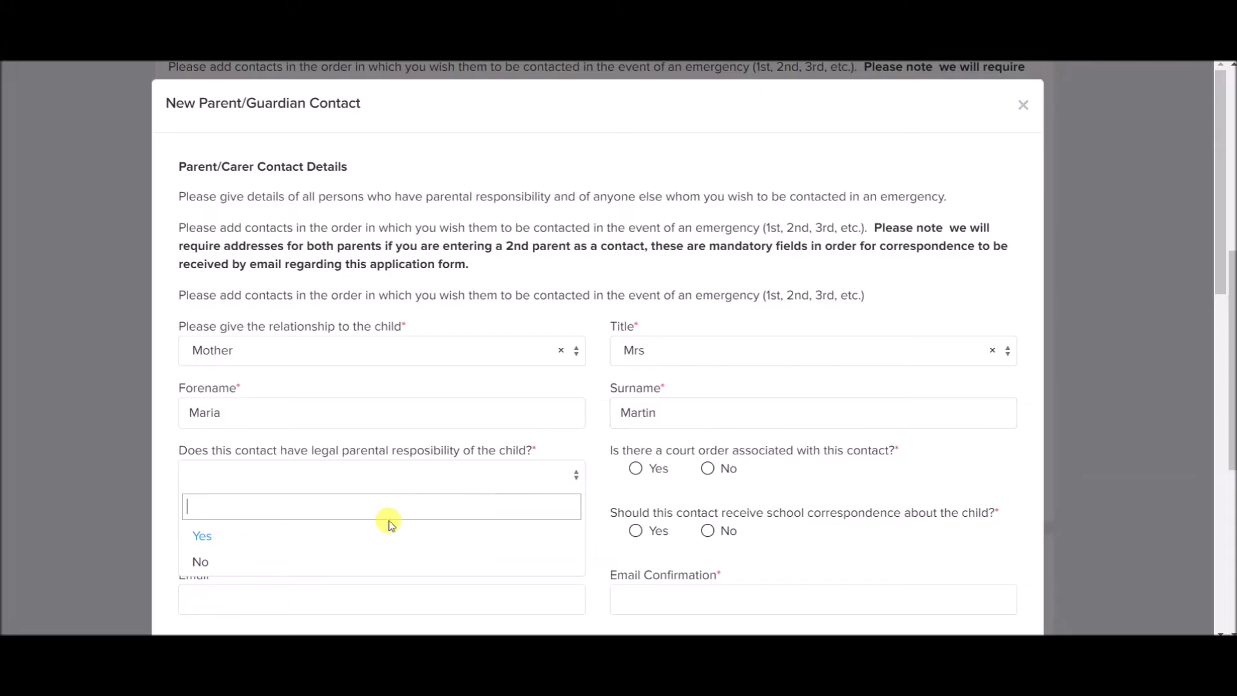
click(386, 543)
scroll(553, 497, down, 1)
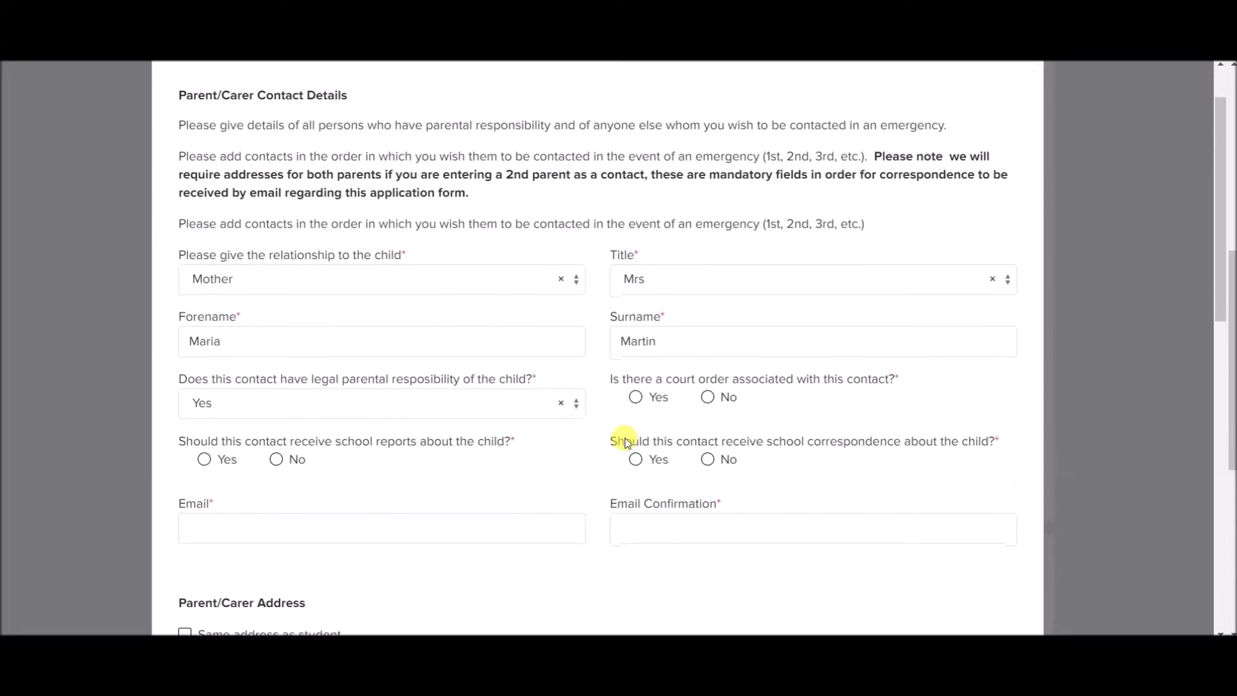
click(706, 399)
click(227, 459)
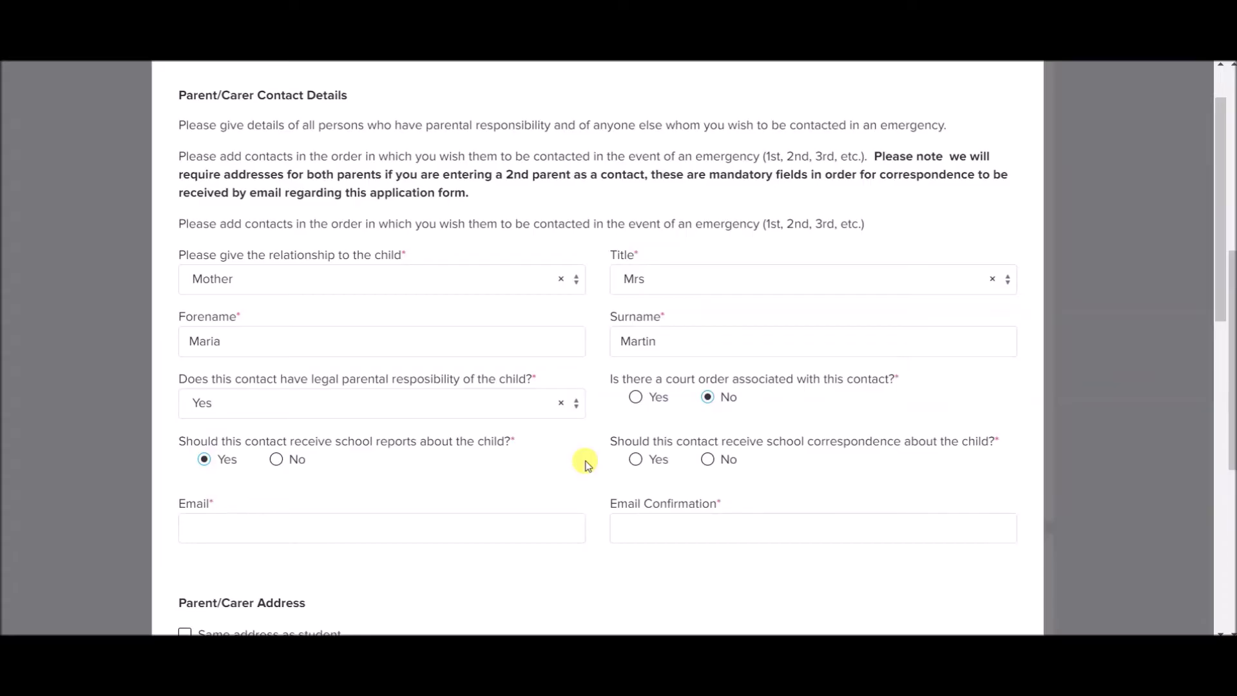
click(636, 460)
Enter the mother's e-mail address and its confirmation.
click(395, 537)
key(Tab)
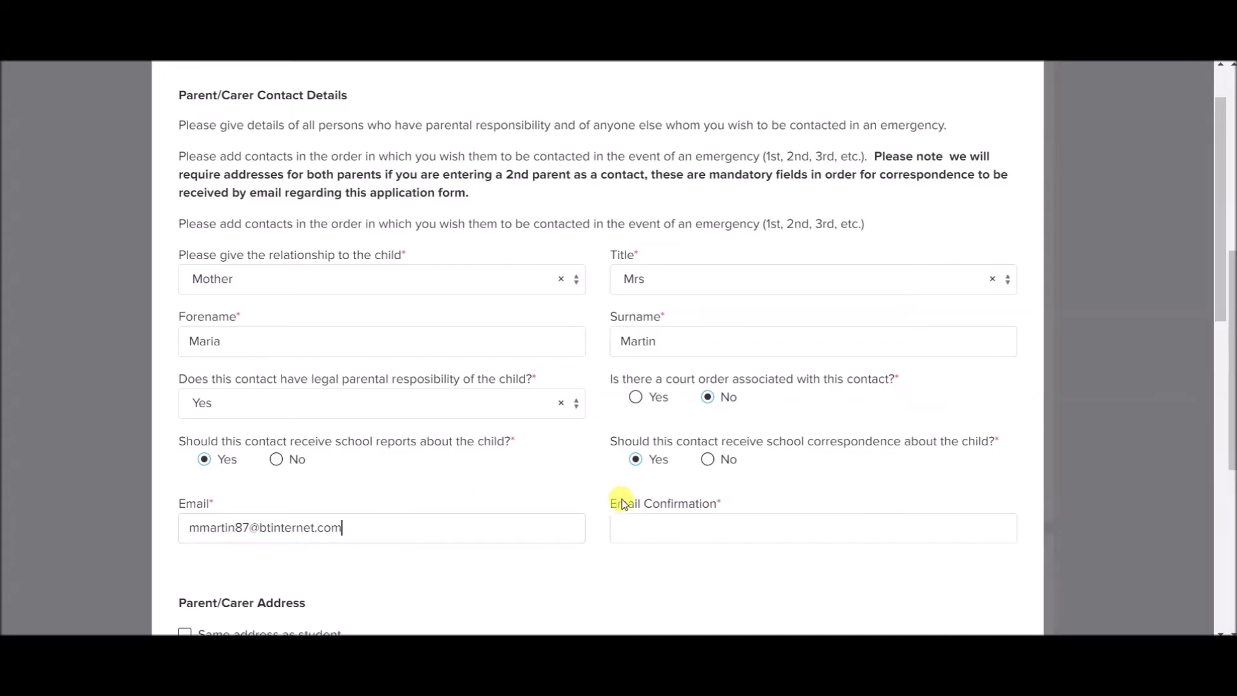
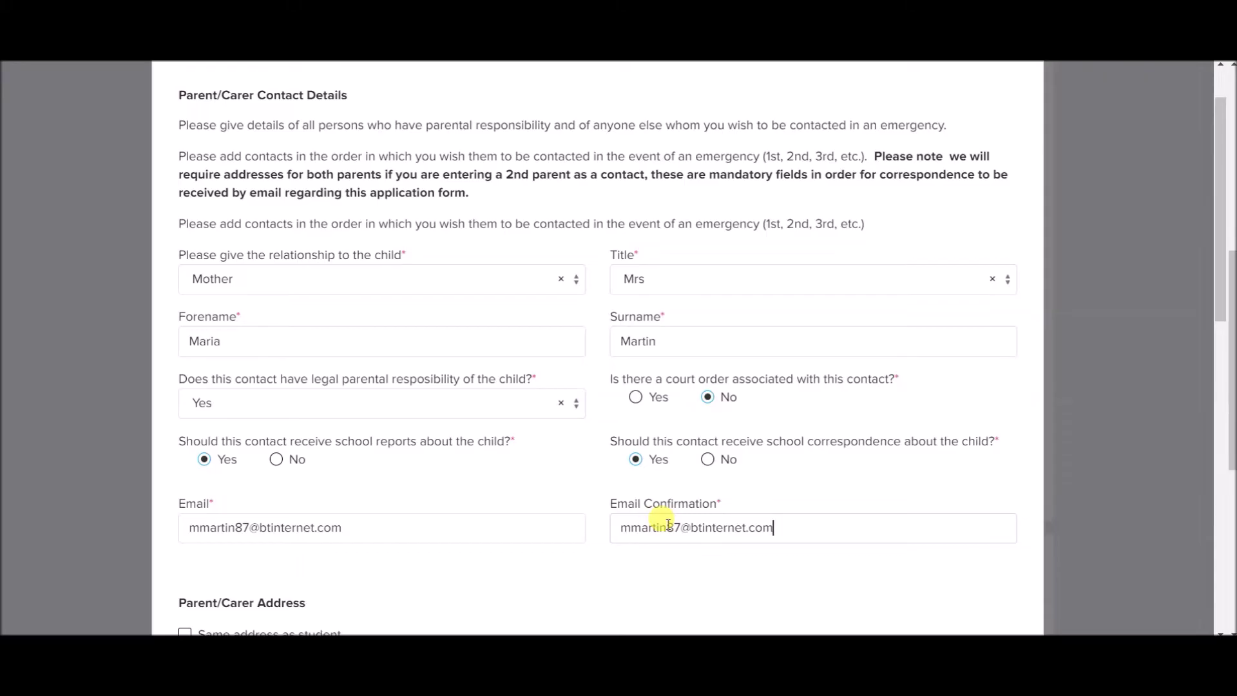
Tick 'Same address as student', enter her mobile number, and save the contact.
scroll(666, 524, down, 4)
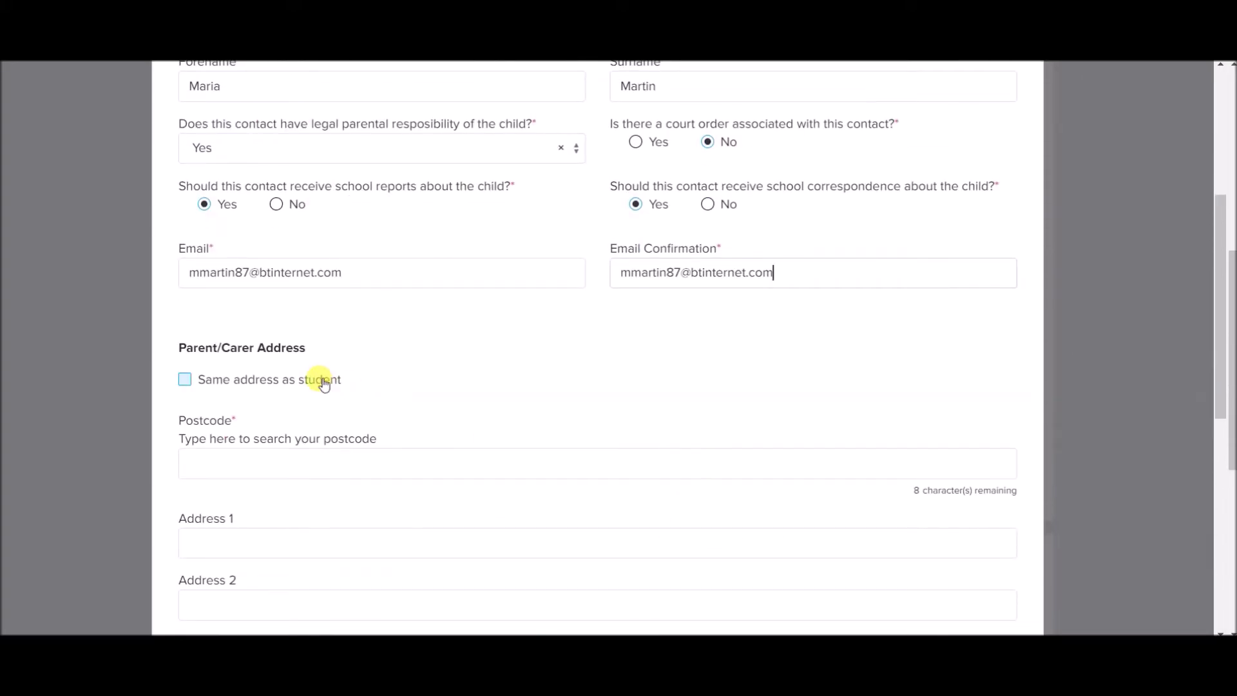
click(323, 381)
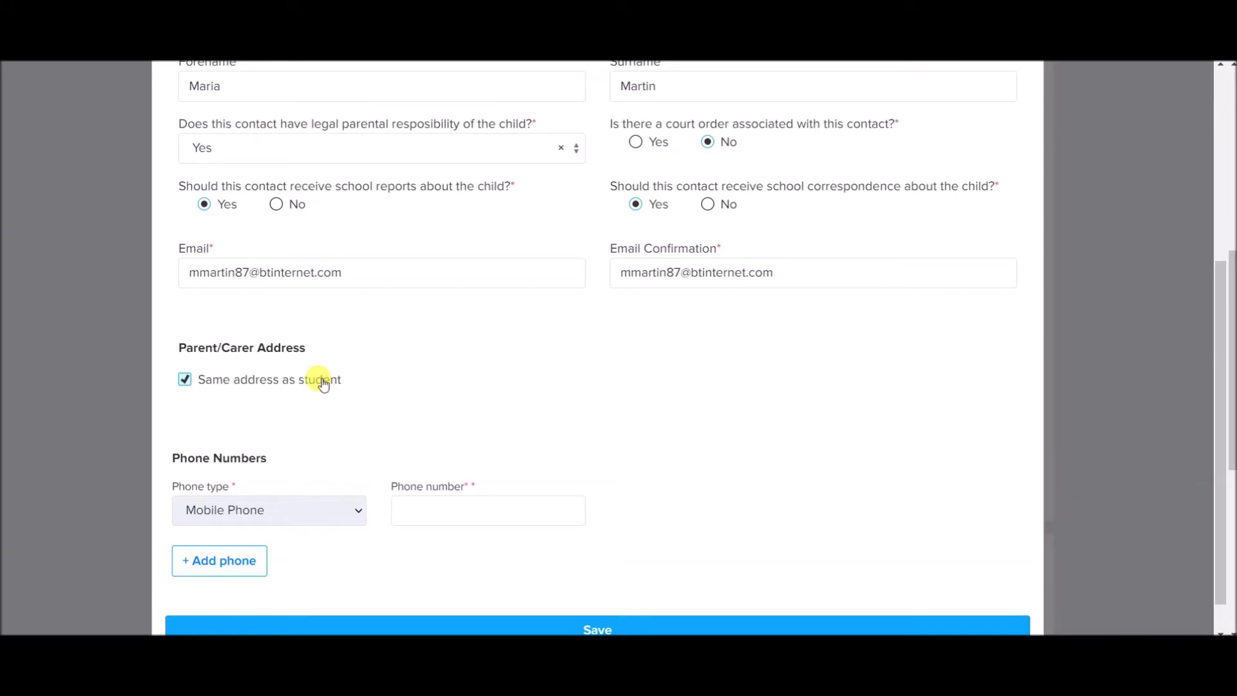
scroll(323, 381, down, 1)
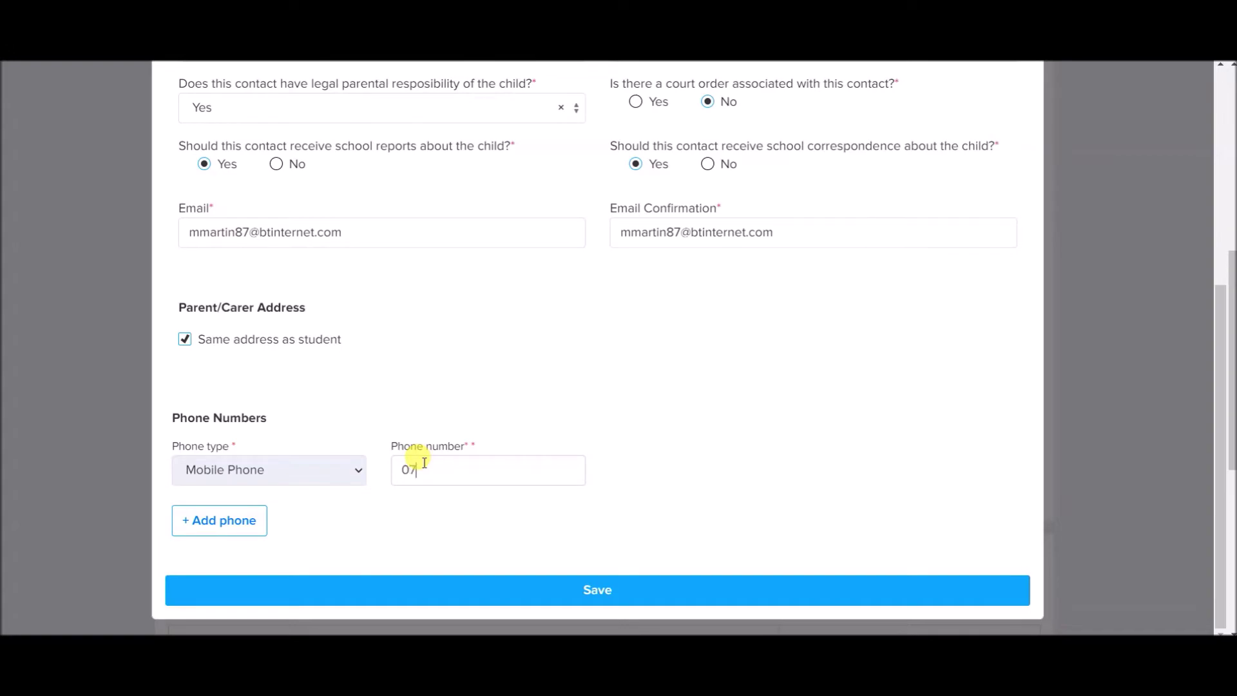
click(497, 590)
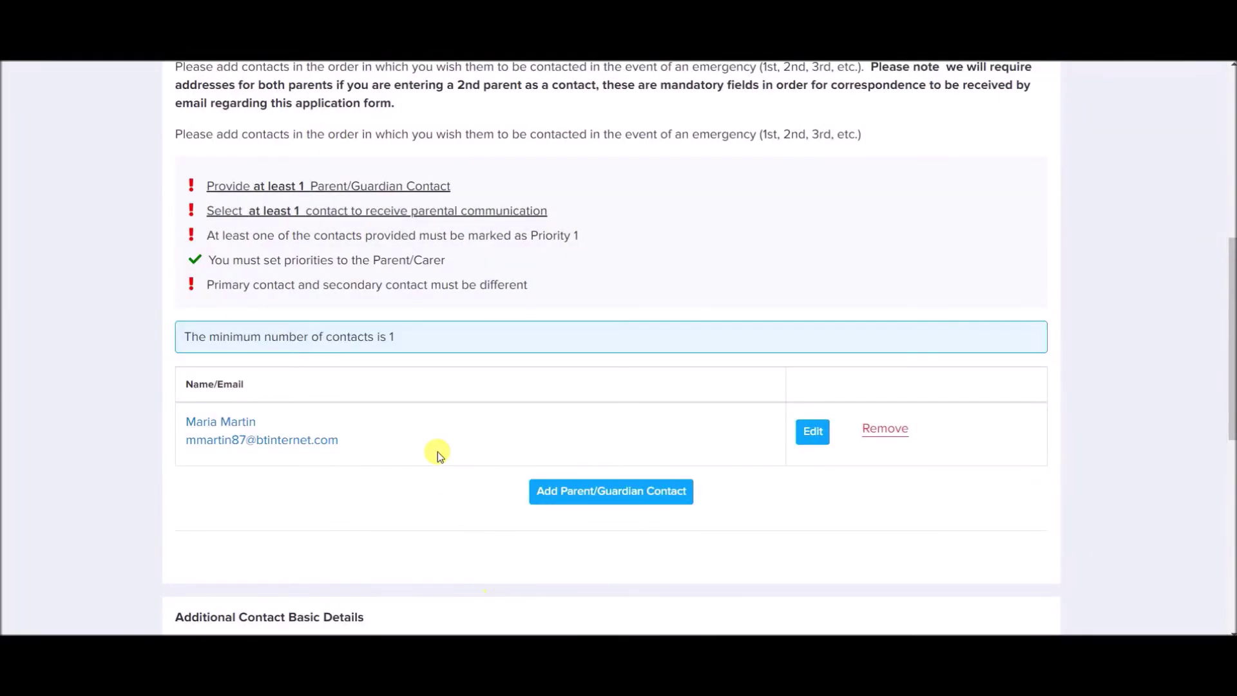
scroll(439, 454, down, 2)
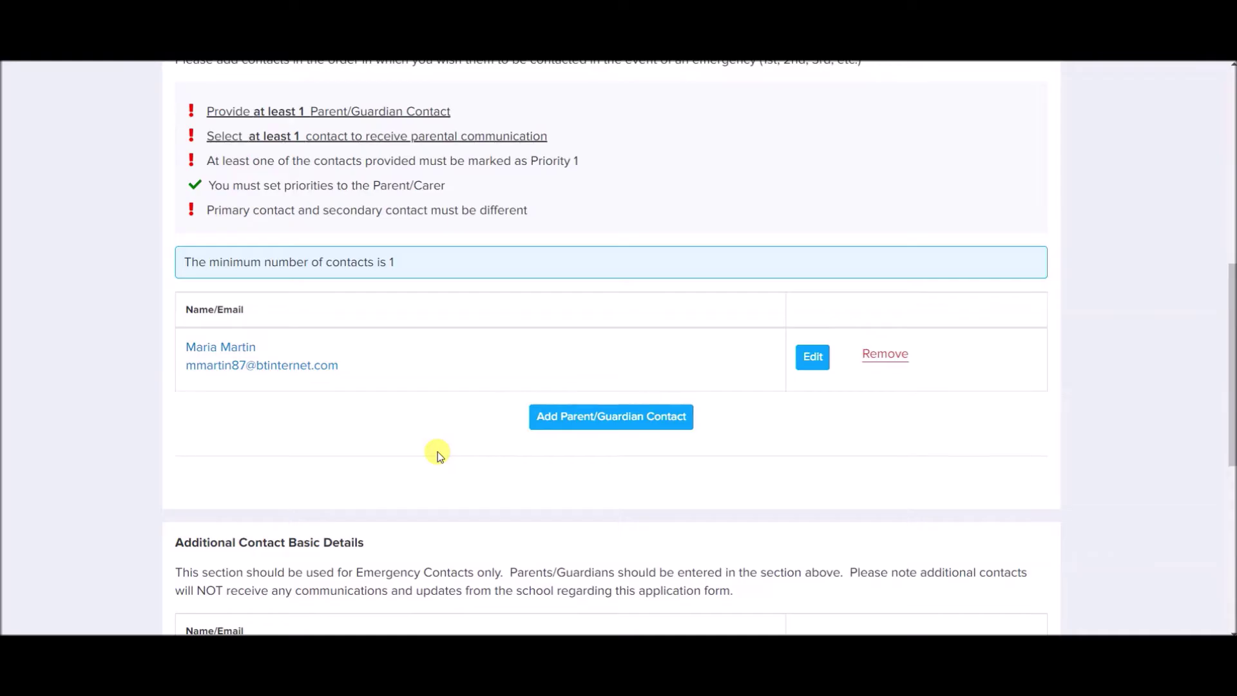
scroll(438, 454, down, 2)
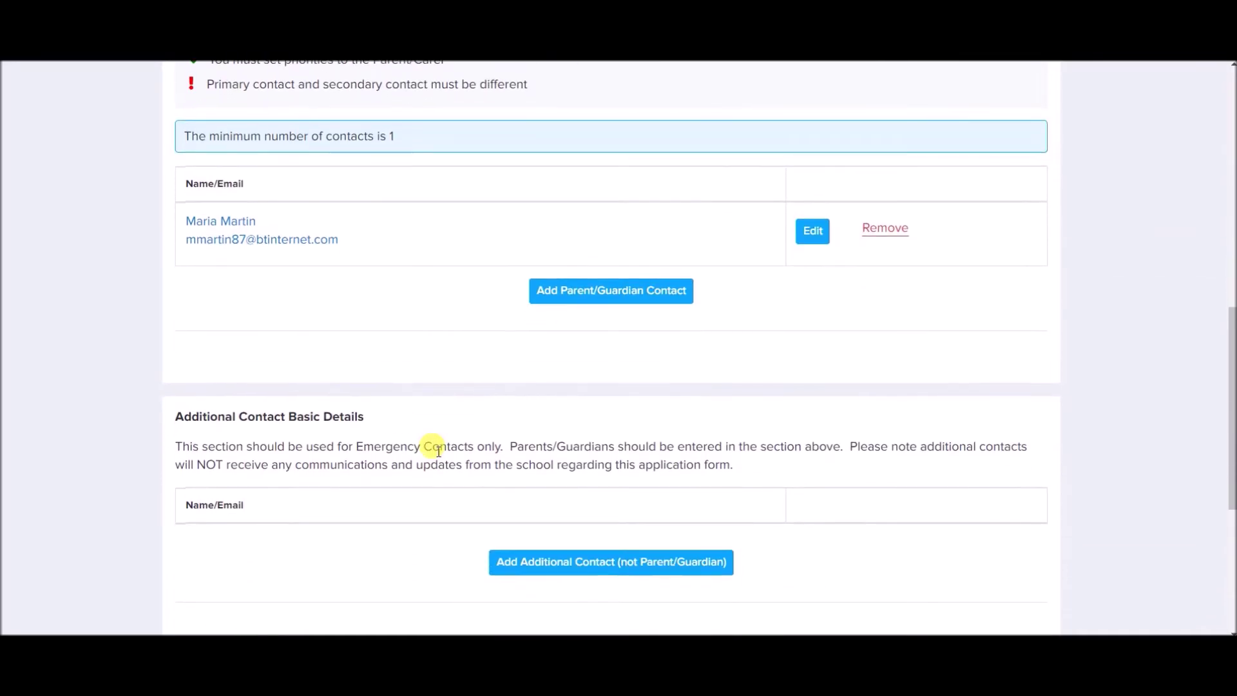
Start a new contact as Father with title Mr, entering his forename and surname.
click(565, 302)
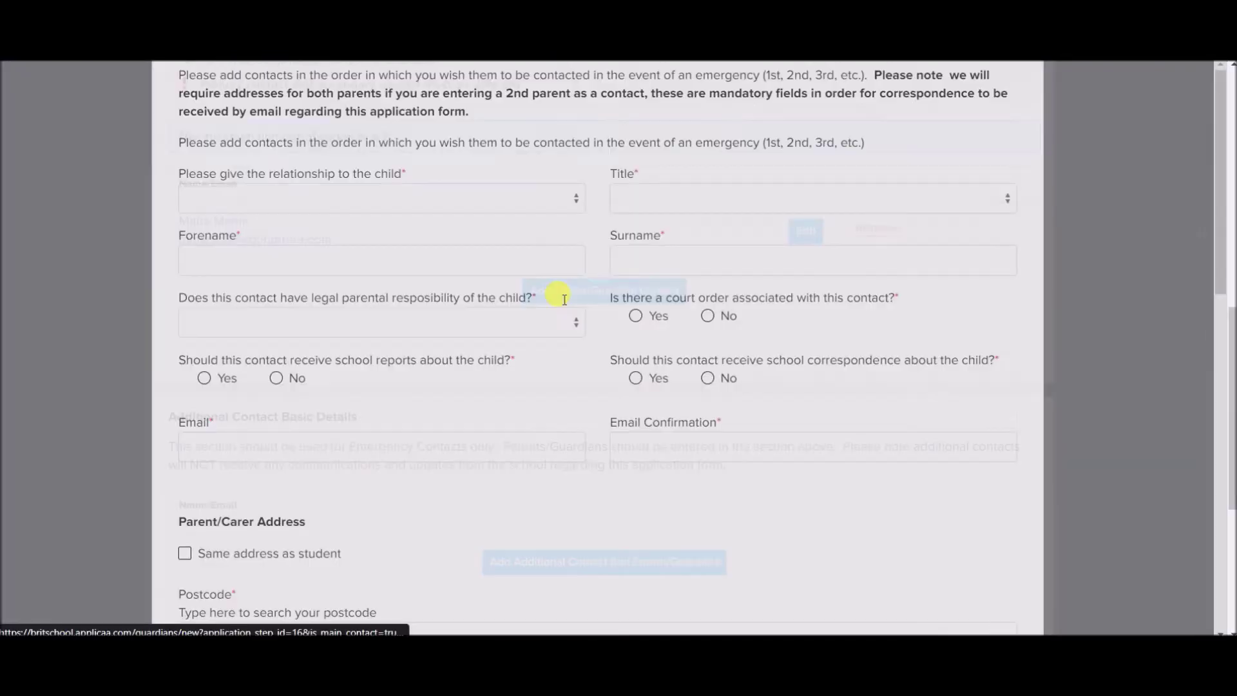
click(489, 363)
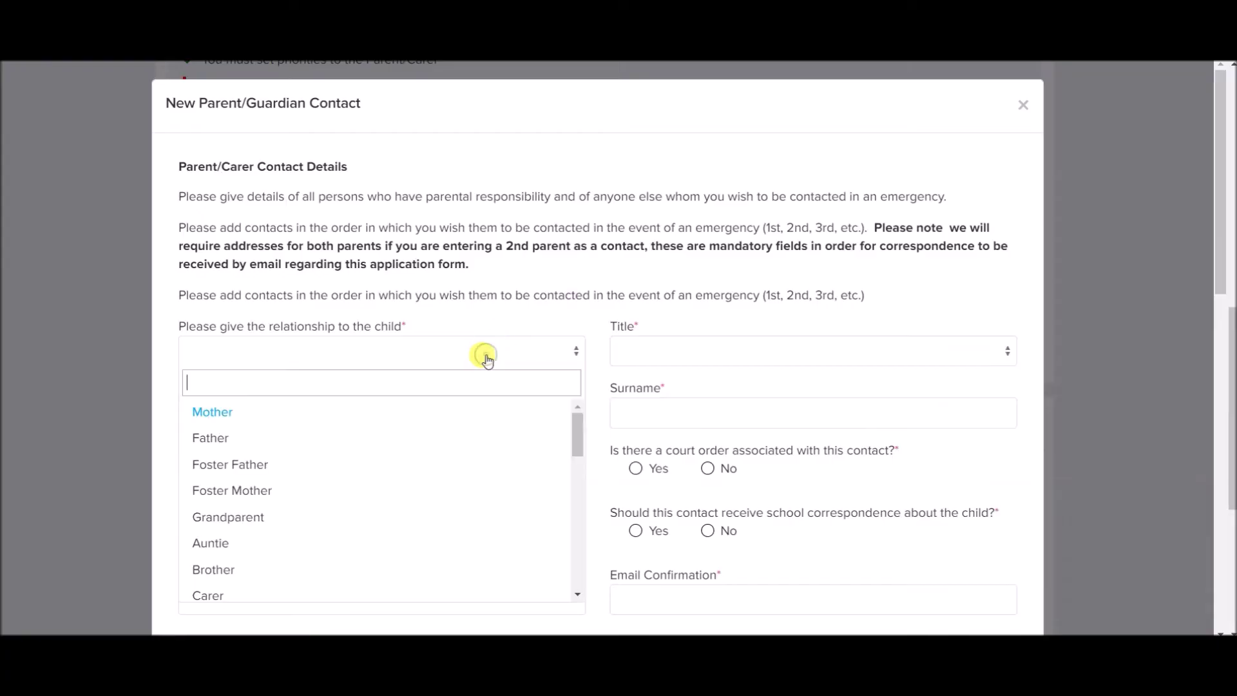
click(348, 438)
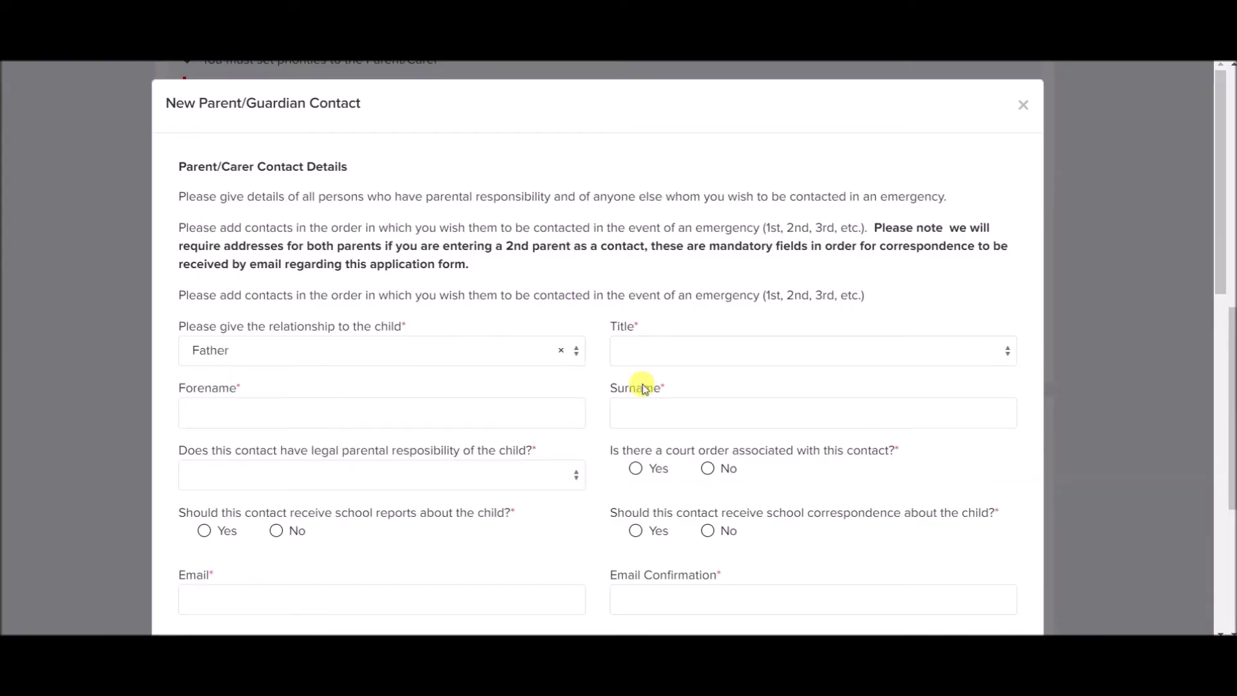
click(645, 360)
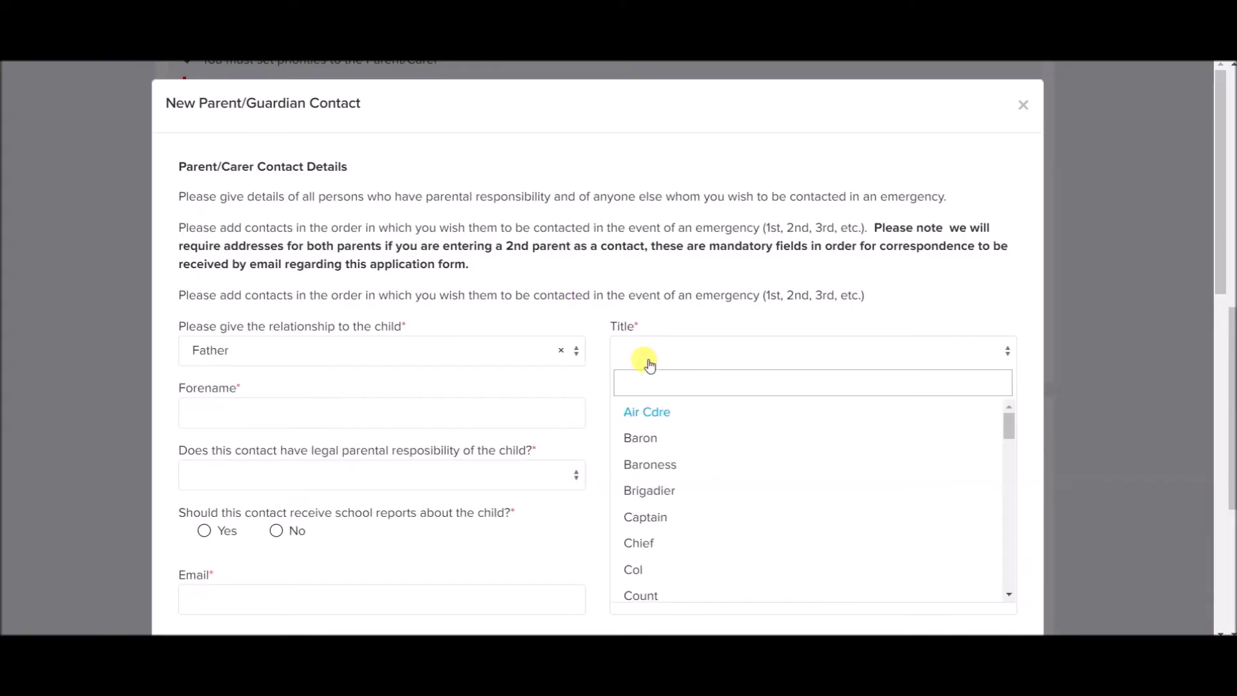
text(mrs)
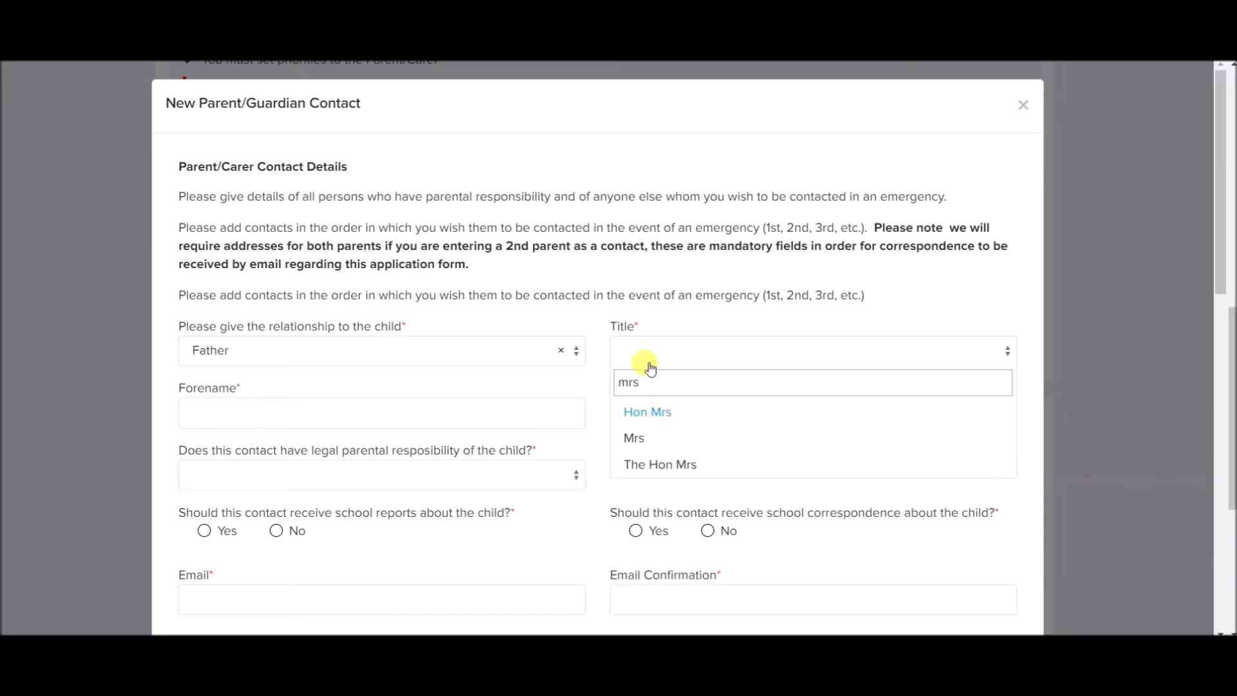
key(BackSpace)
click(630, 467)
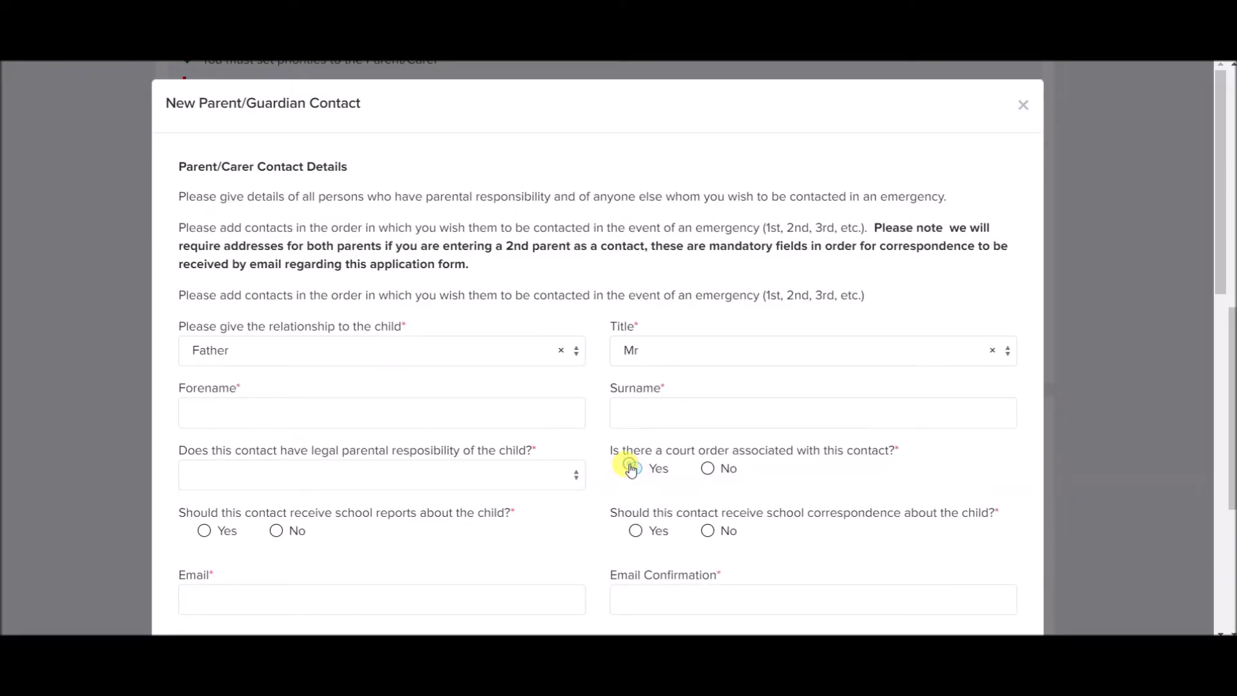
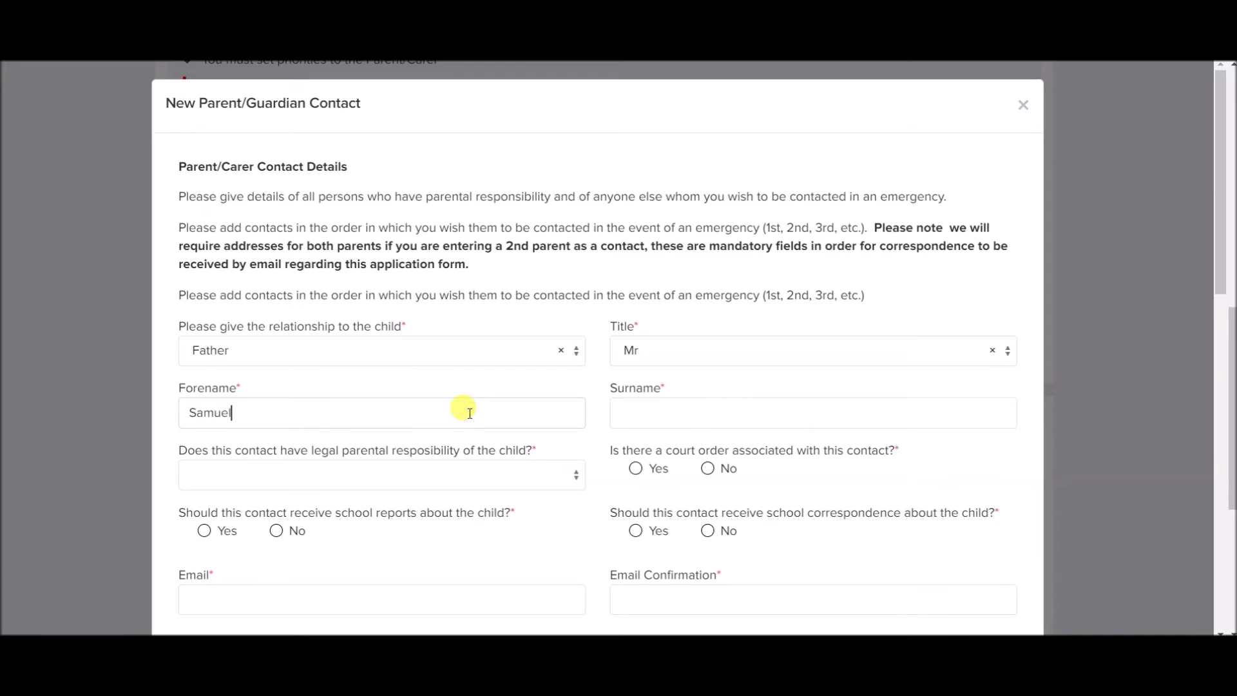
click(713, 424)
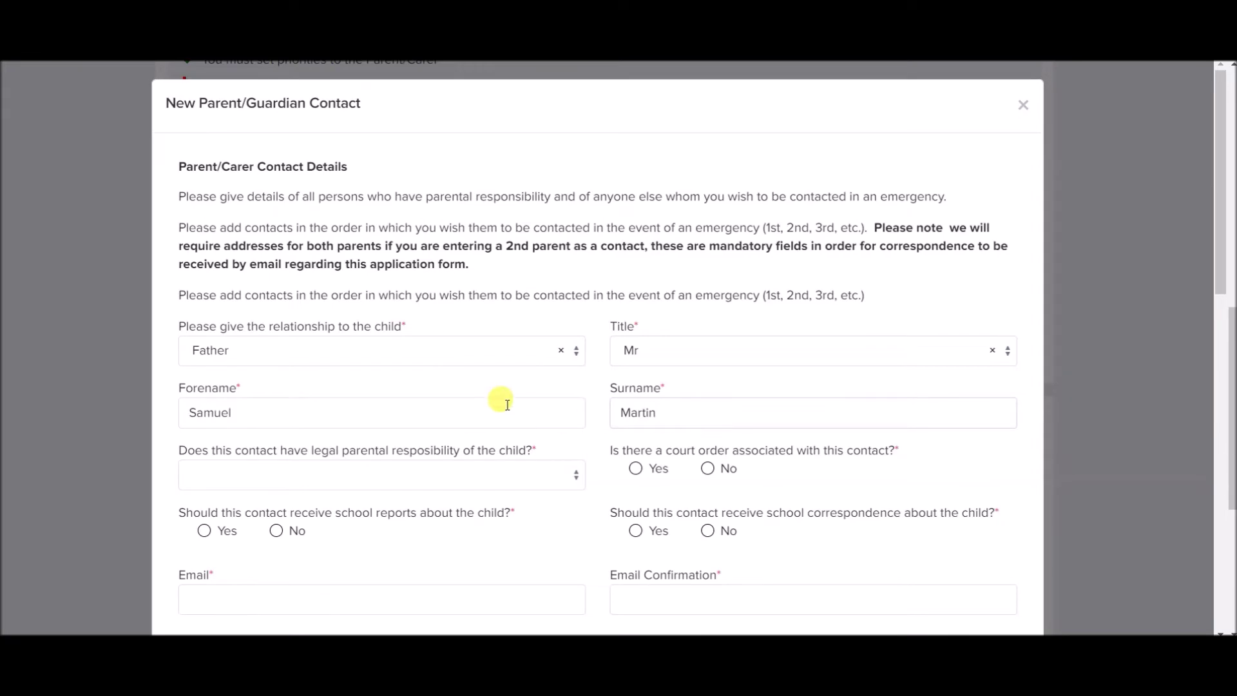
Answer Yes to legal parental responsibility, No to court order, and allow school reports.
click(443, 482)
click(352, 532)
scroll(424, 504, down, 3)
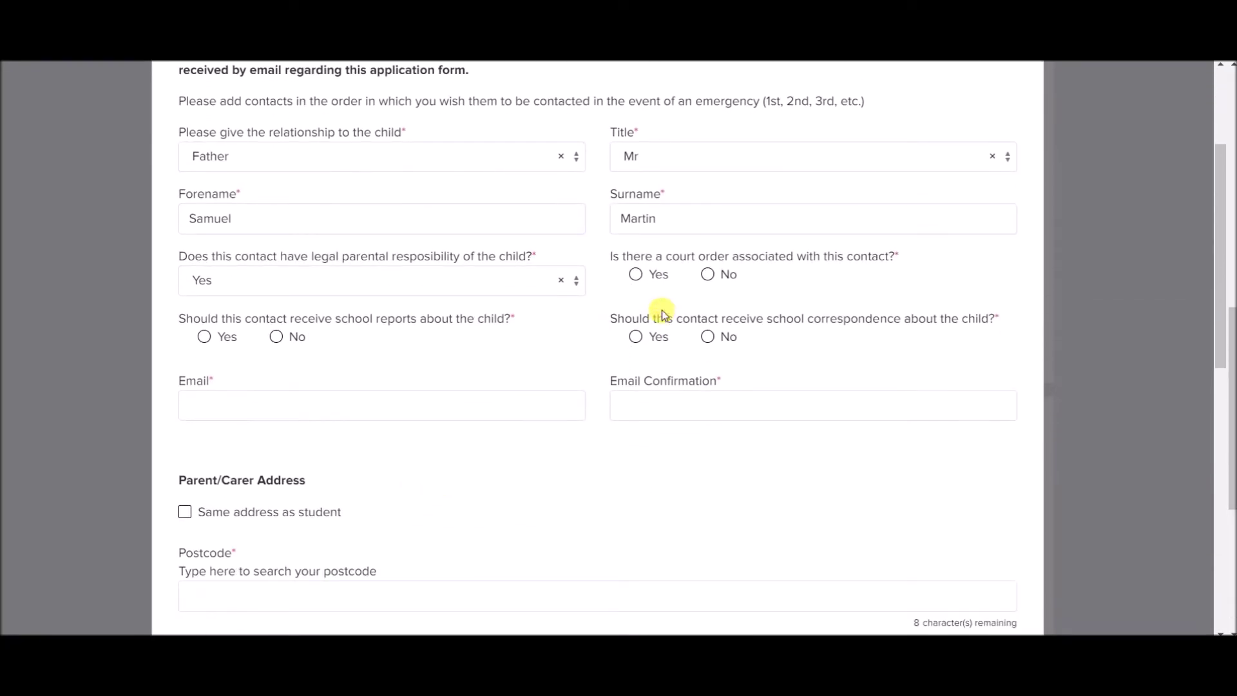
click(712, 277)
click(204, 337)
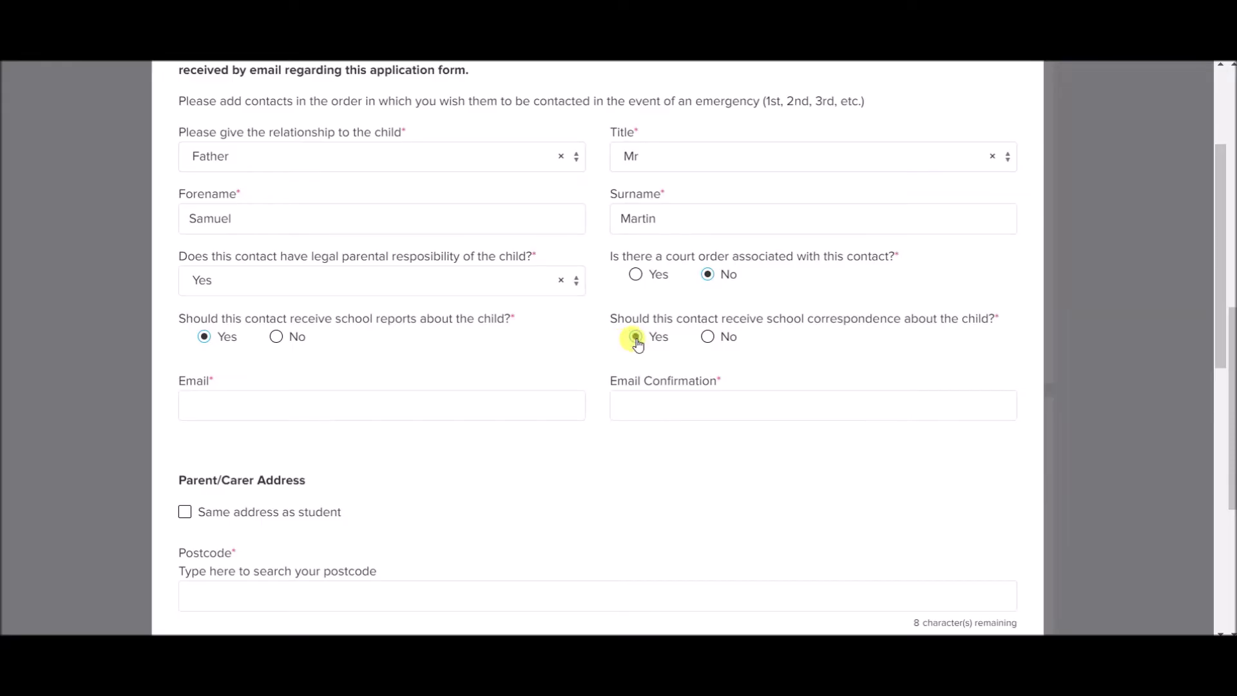
Enter the father's e-mail address and its confirmation.
click(267, 411)
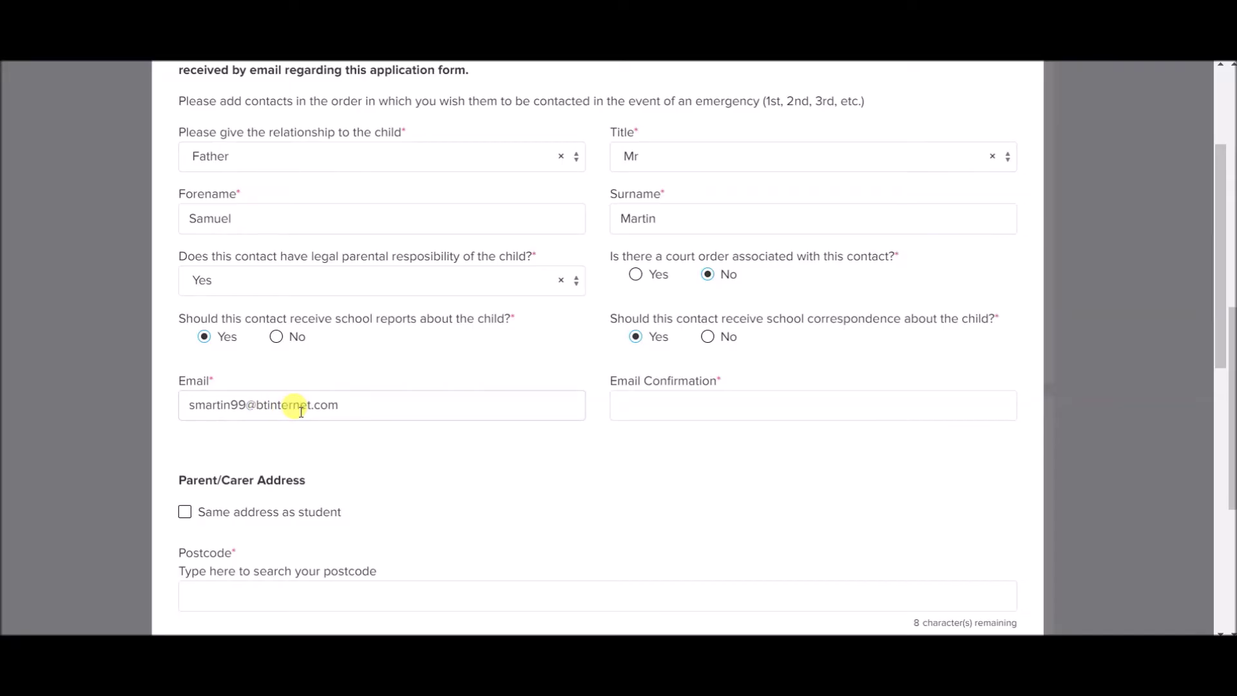
text(em)
click(681, 399)
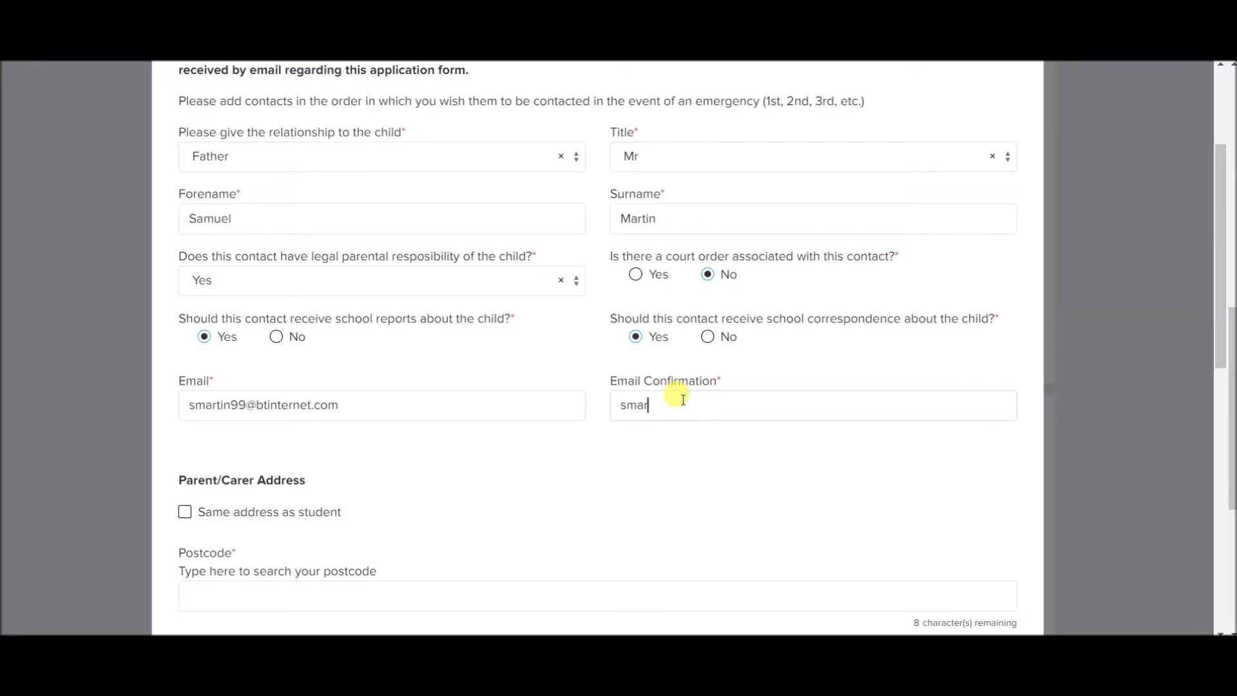
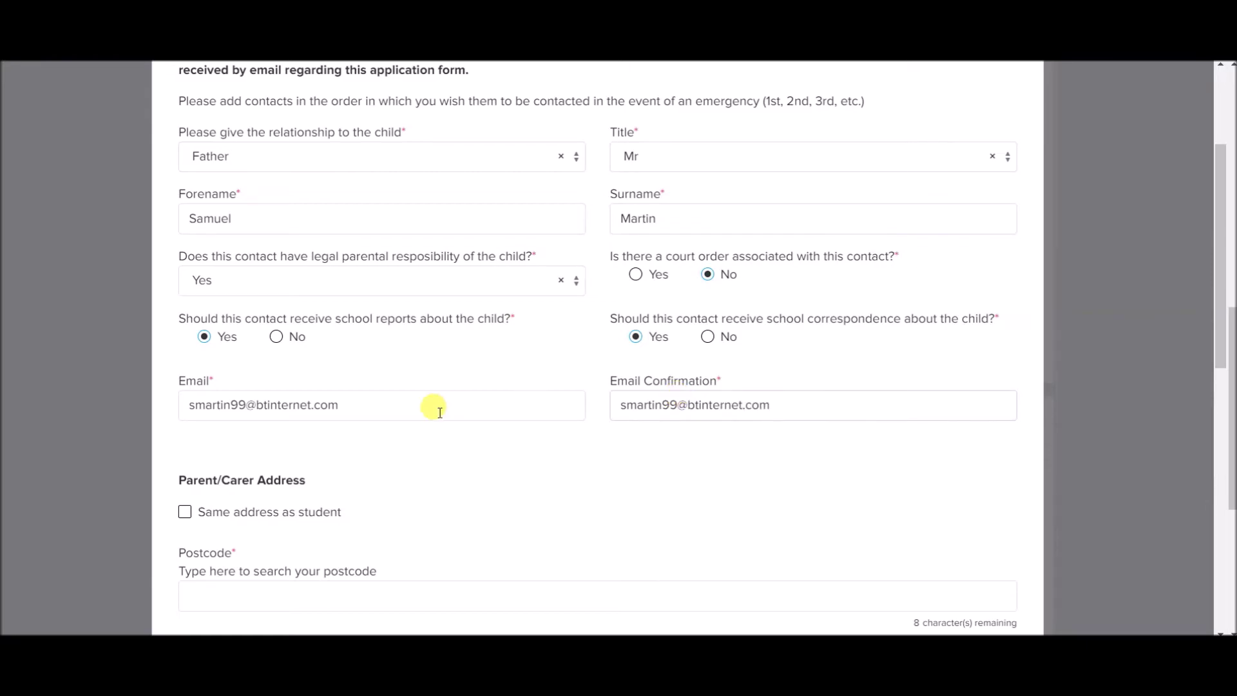
Fill his home address via postcode lookup, add his mobile number, and save the contact.
scroll(439, 413, down, 3)
scroll(439, 412, down, 2)
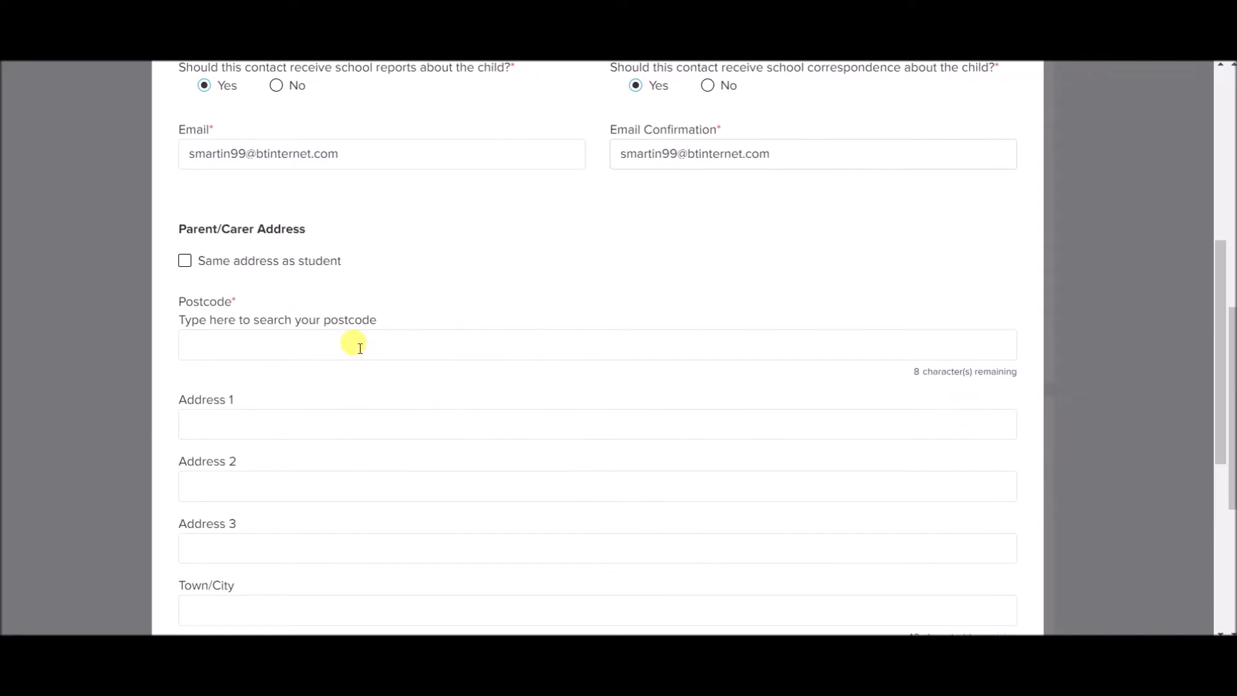
click(360, 348)
text(CR)
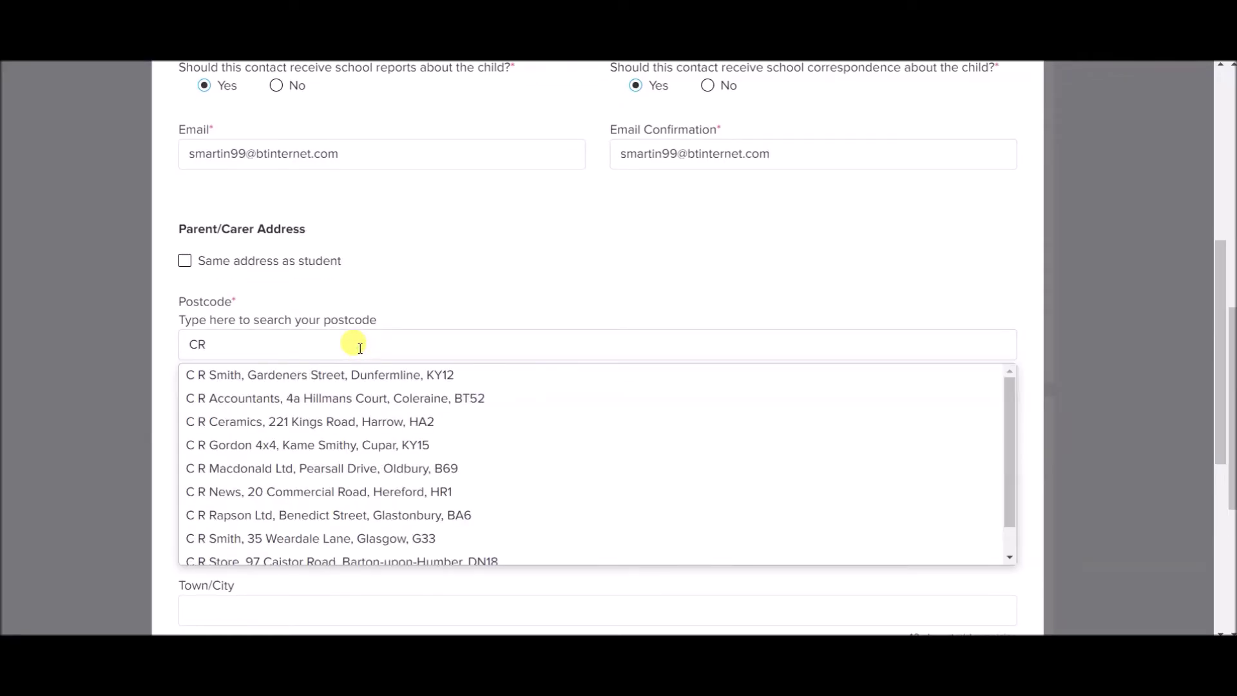
text(0 %)
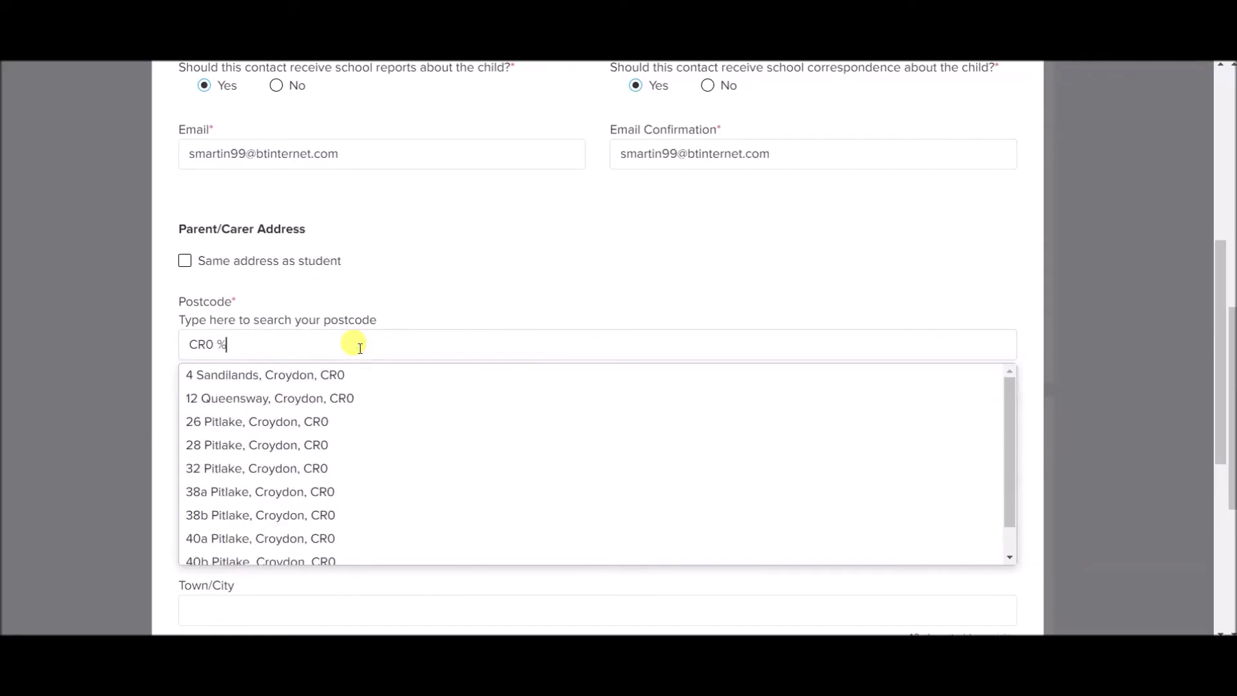
key(BackSpace)
text(5)
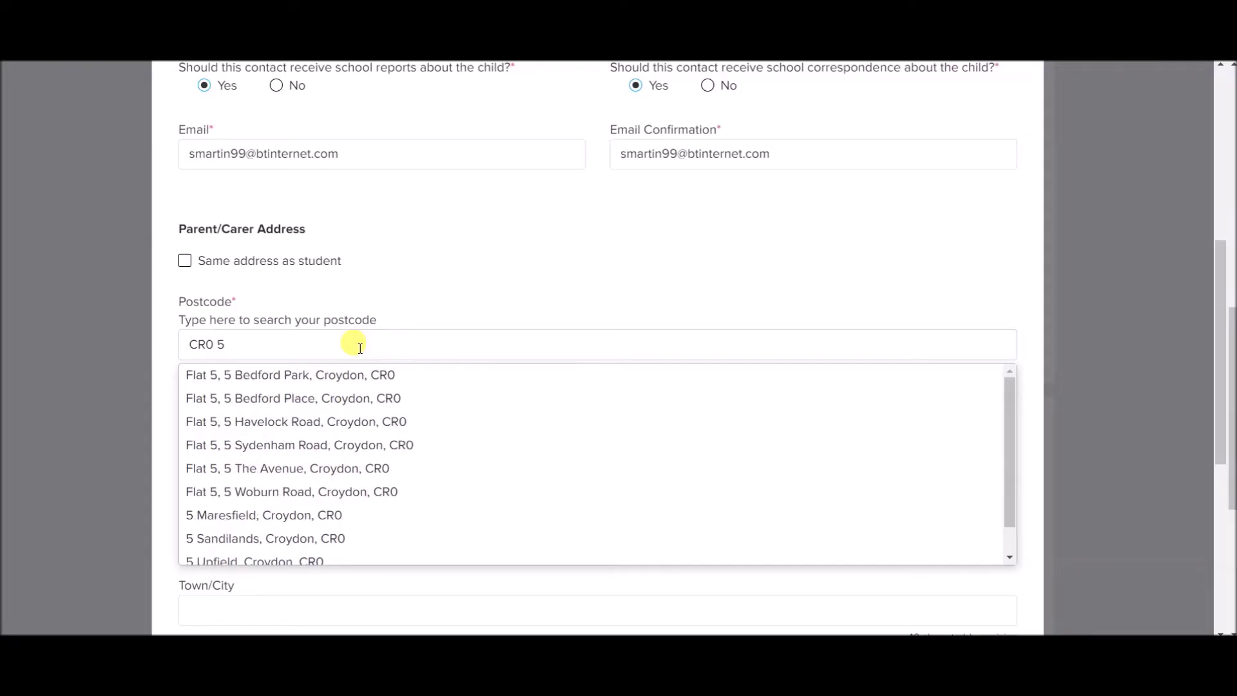
text(U)
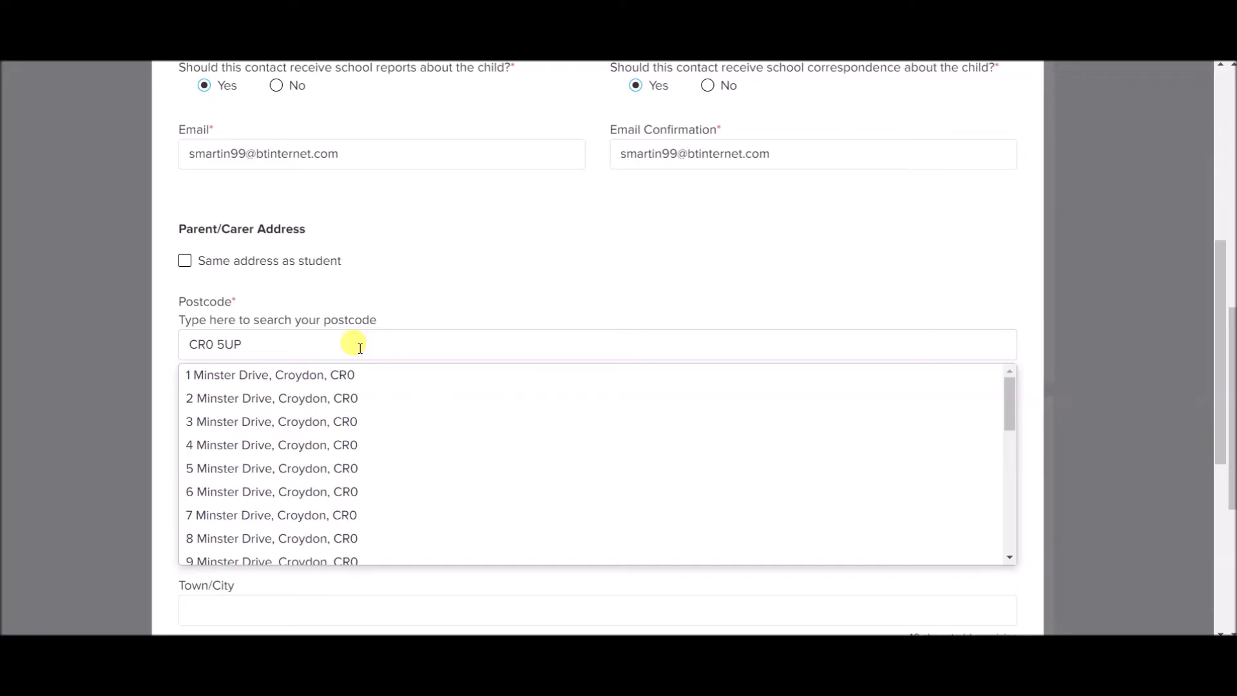
text(P)
click(322, 423)
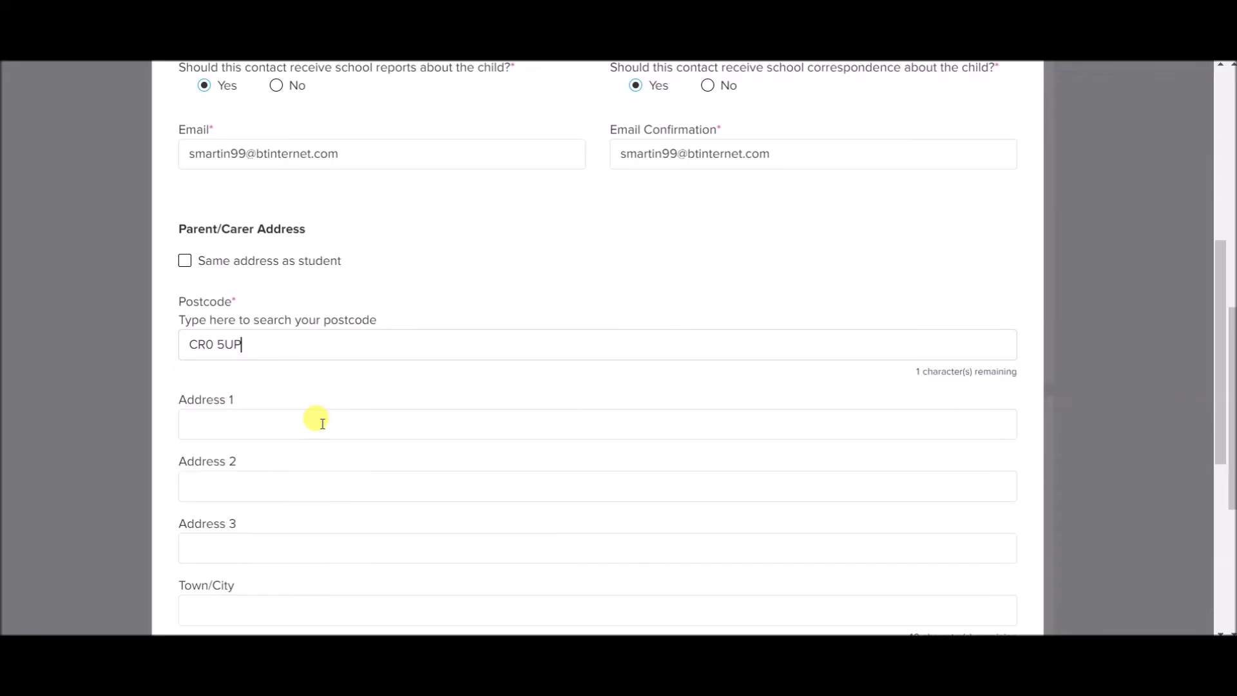
scroll(365, 344, down, 7)
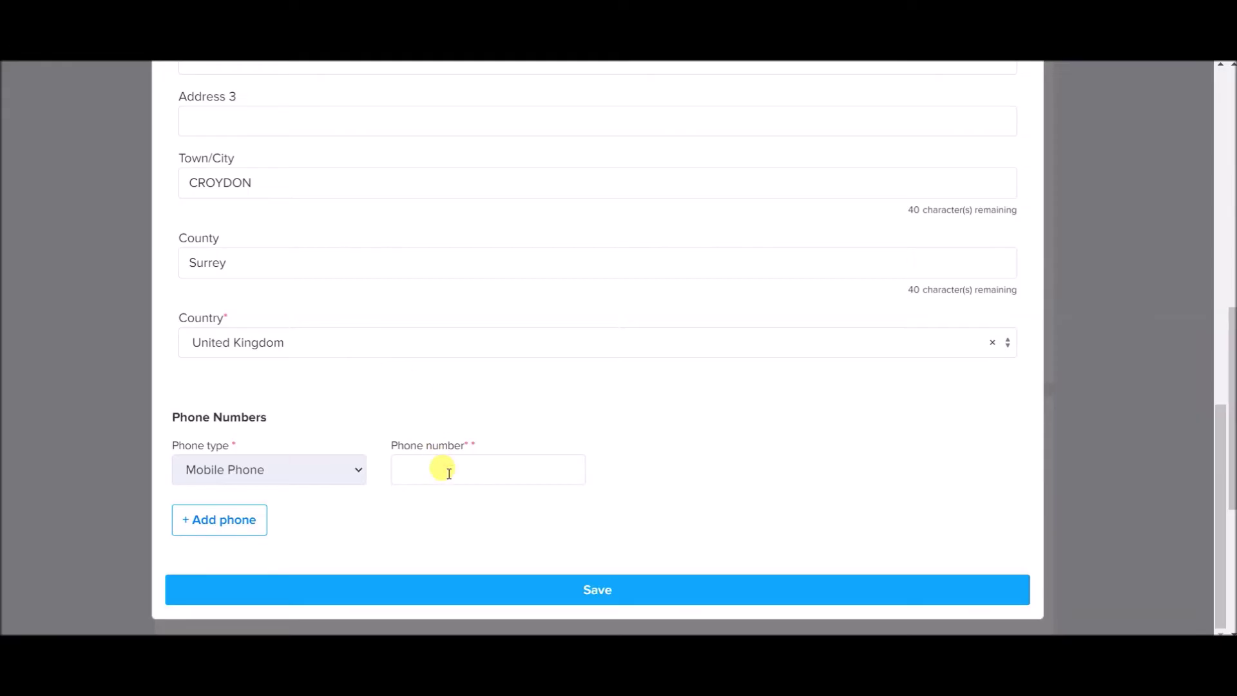
click(510, 590)
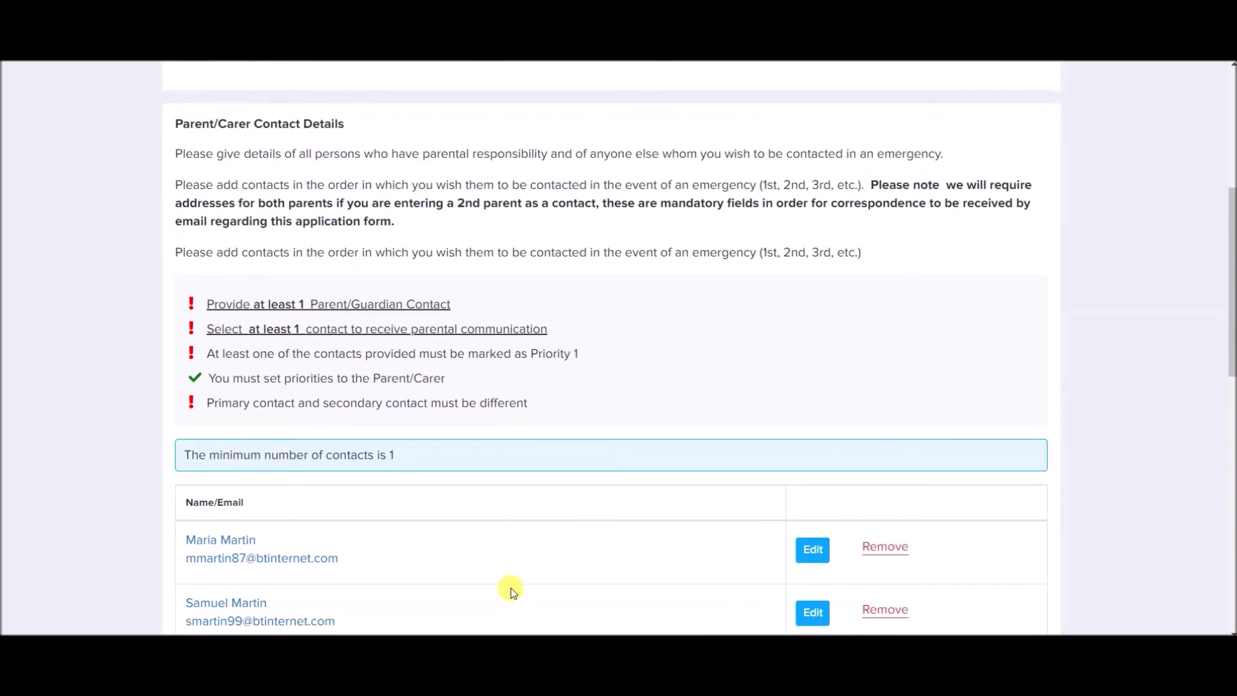
scroll(512, 591, down, 4)
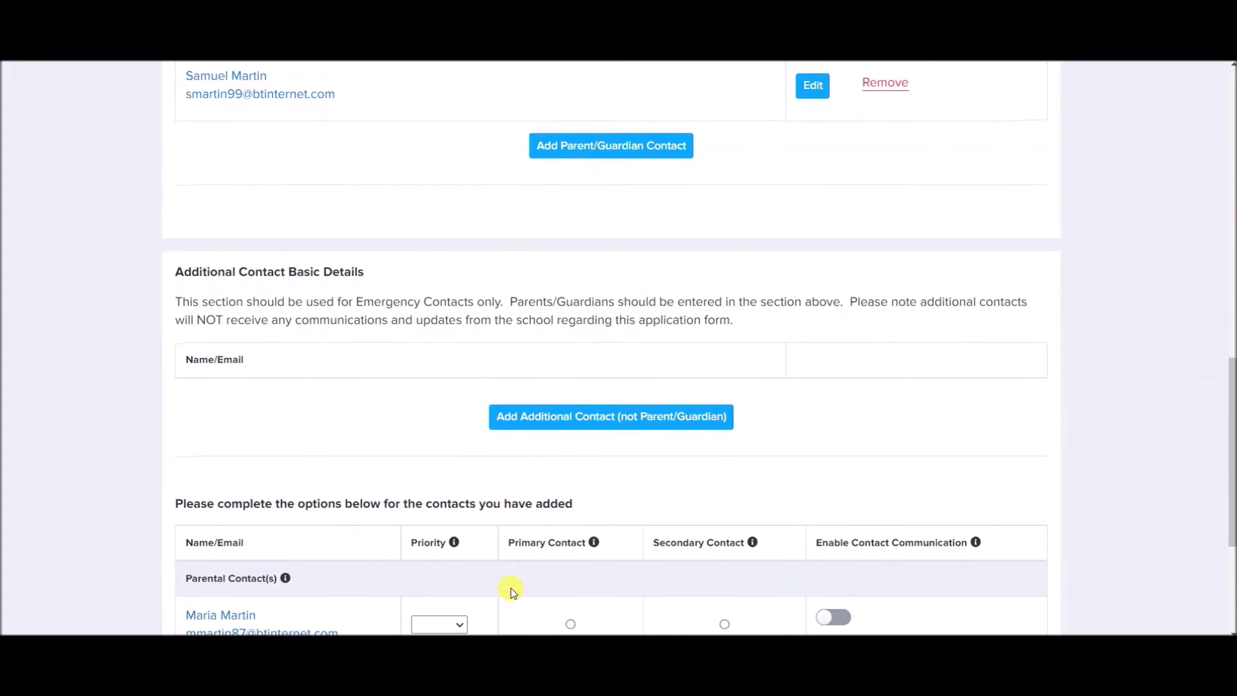
Add a new additional contact whose relationship to the child is Sister.
click(540, 417)
click(394, 277)
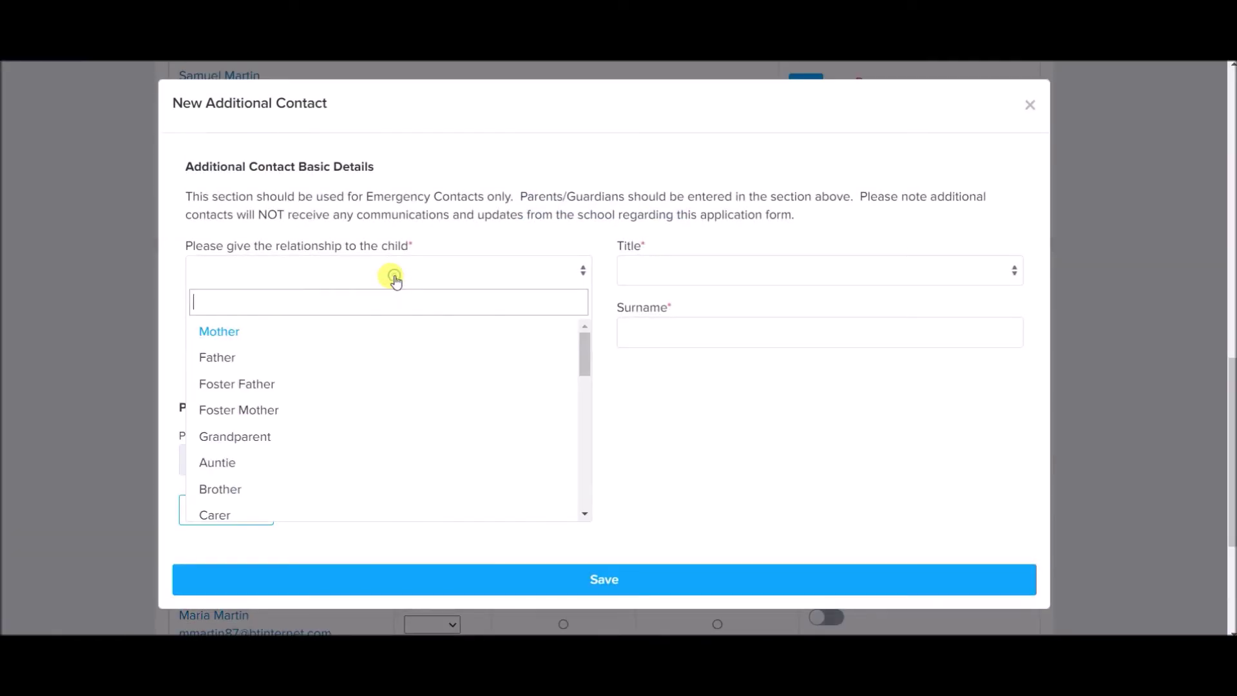
text(sist)
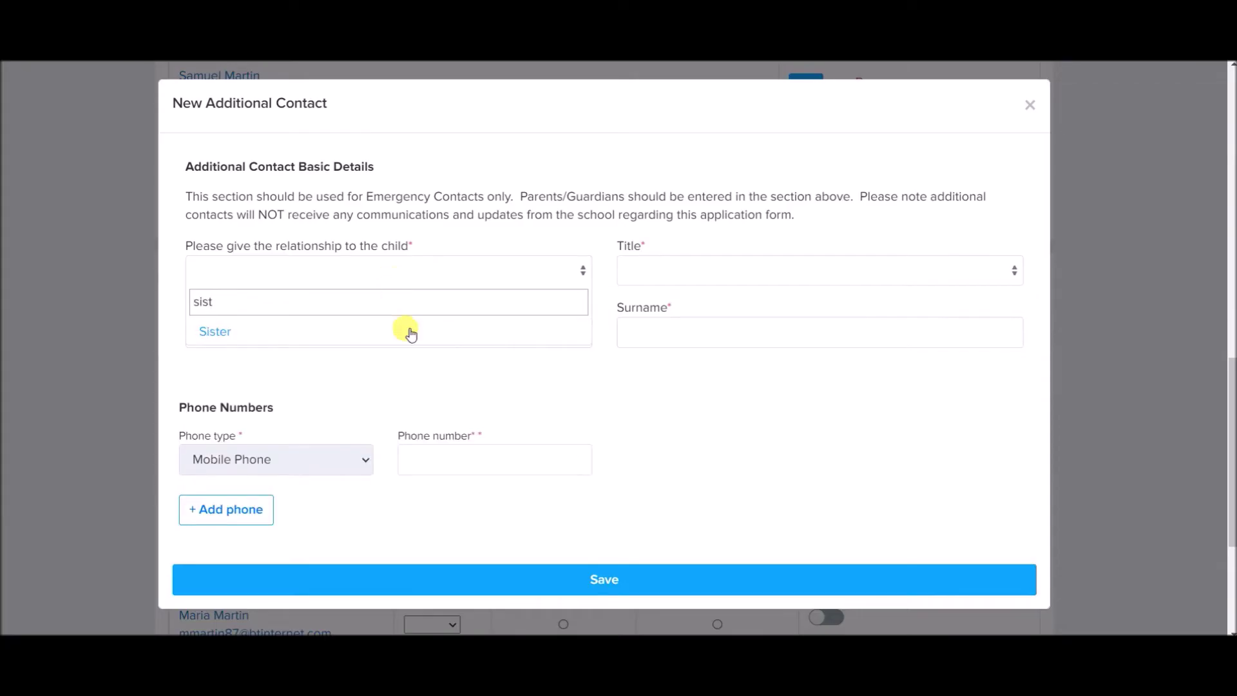
click(409, 333)
Set the contact's title to Ms and enter her forename, surname and mobile number.
click(653, 270)
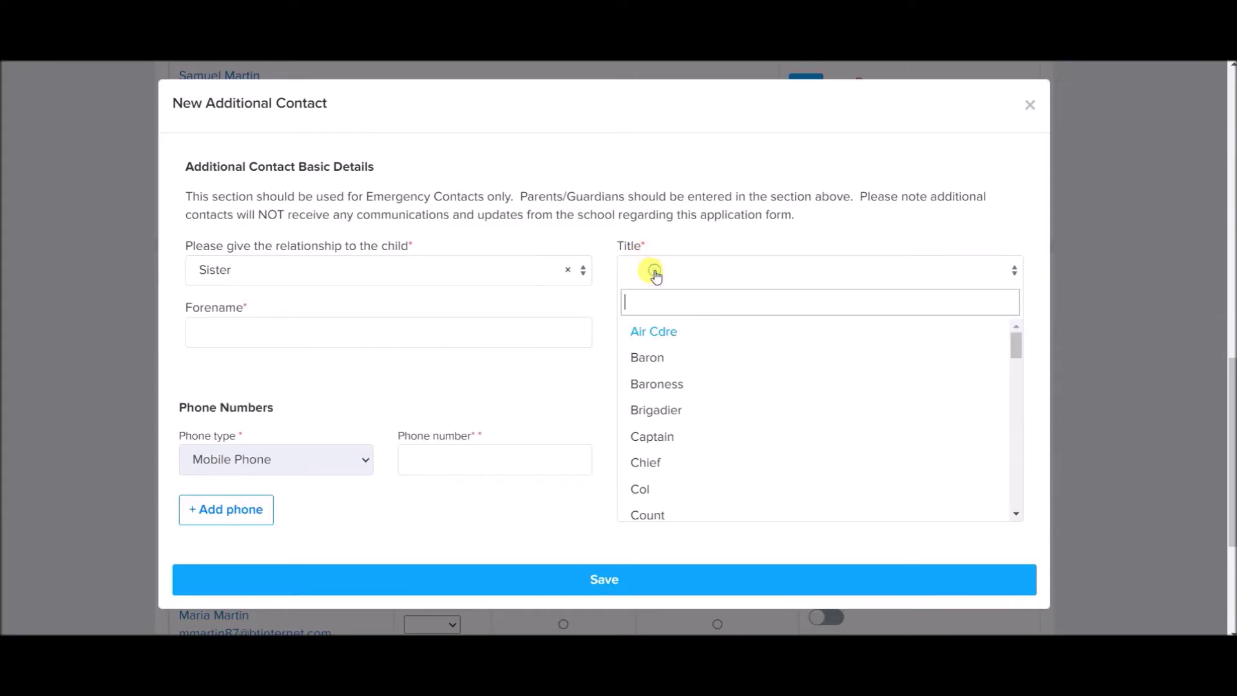
text(ms)
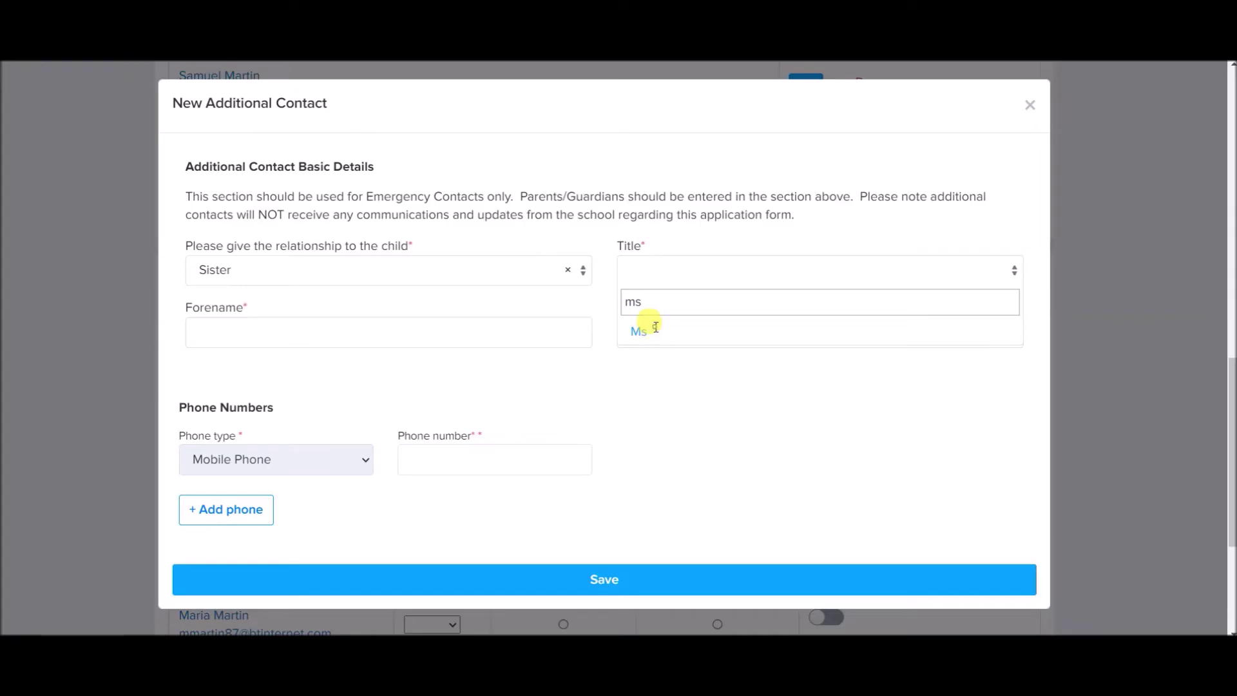
click(653, 331)
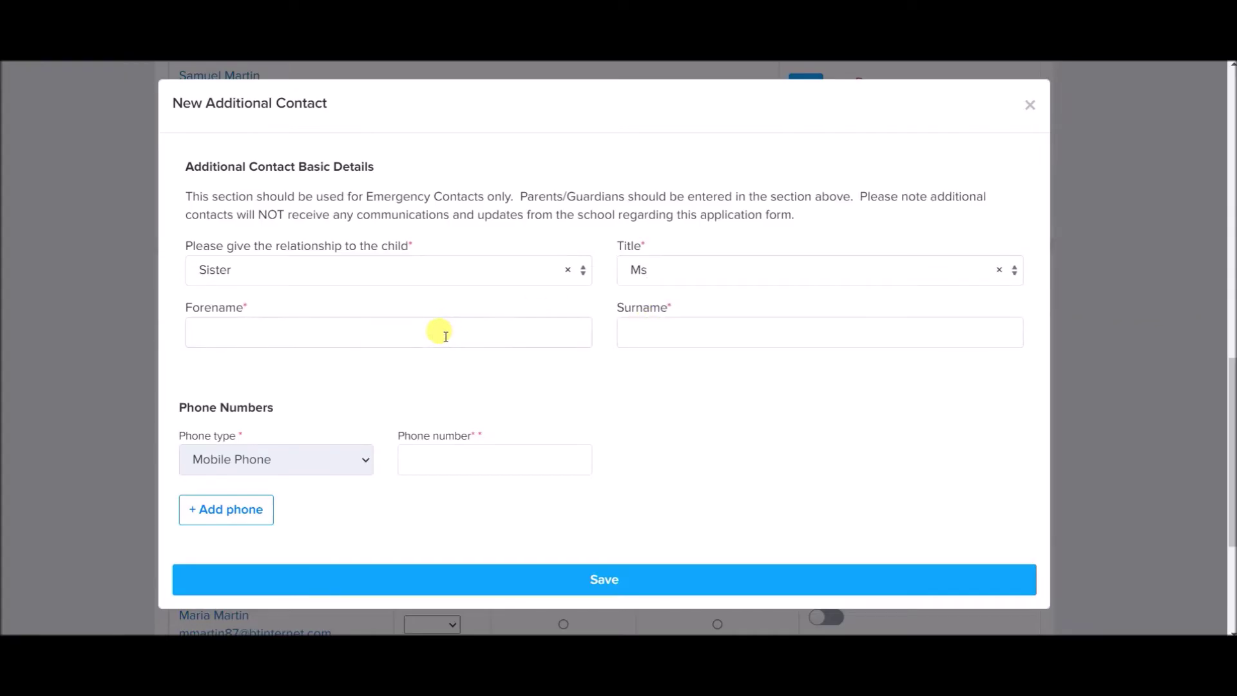
click(634, 330)
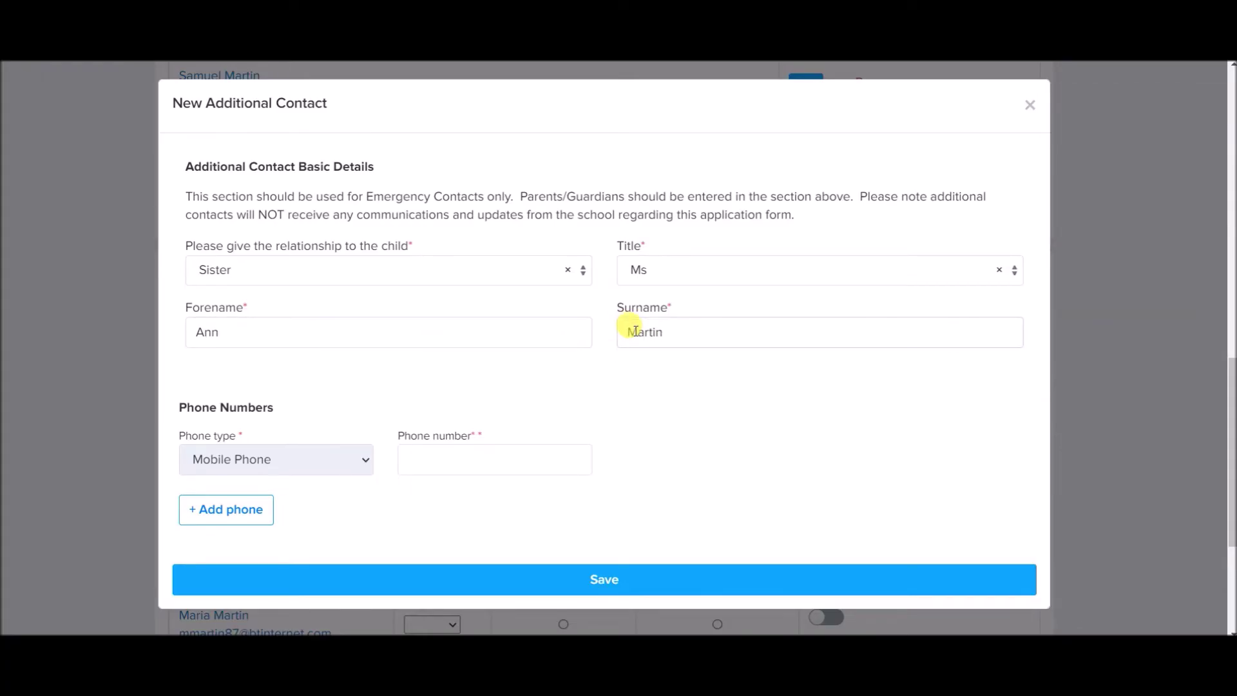
click(432, 454)
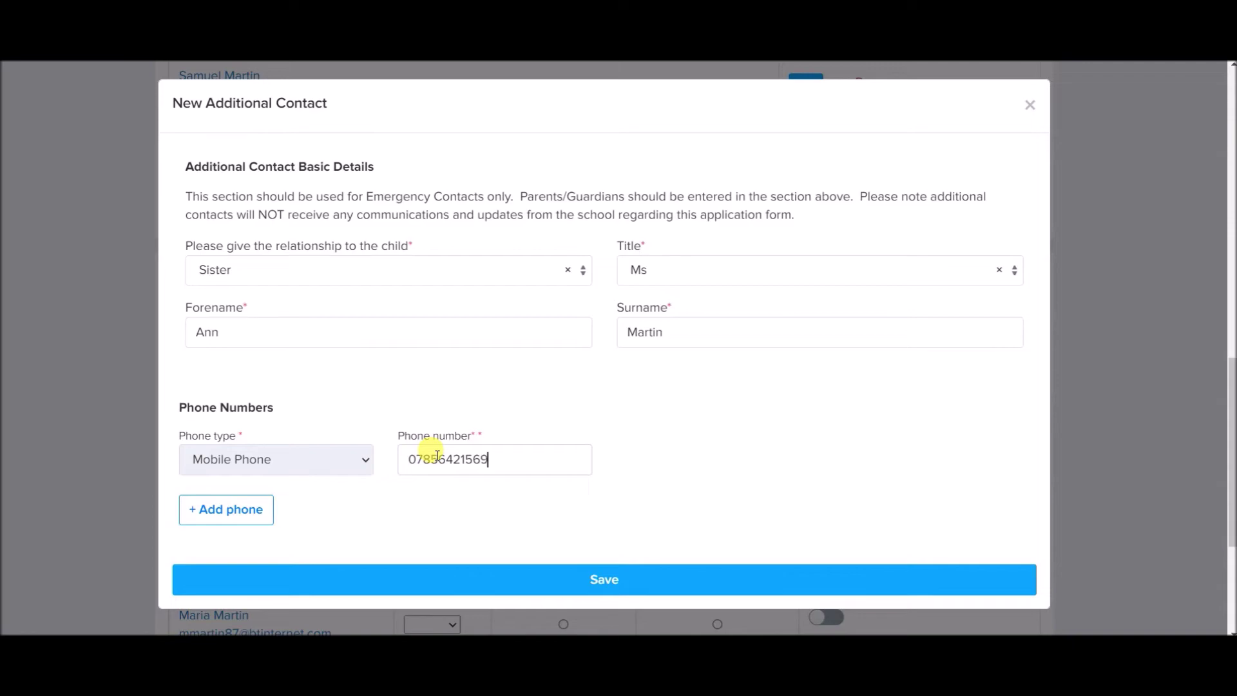
Save the emergency contact, then rank the parents 1 and 2 as primary and secondary contacts.
click(519, 582)
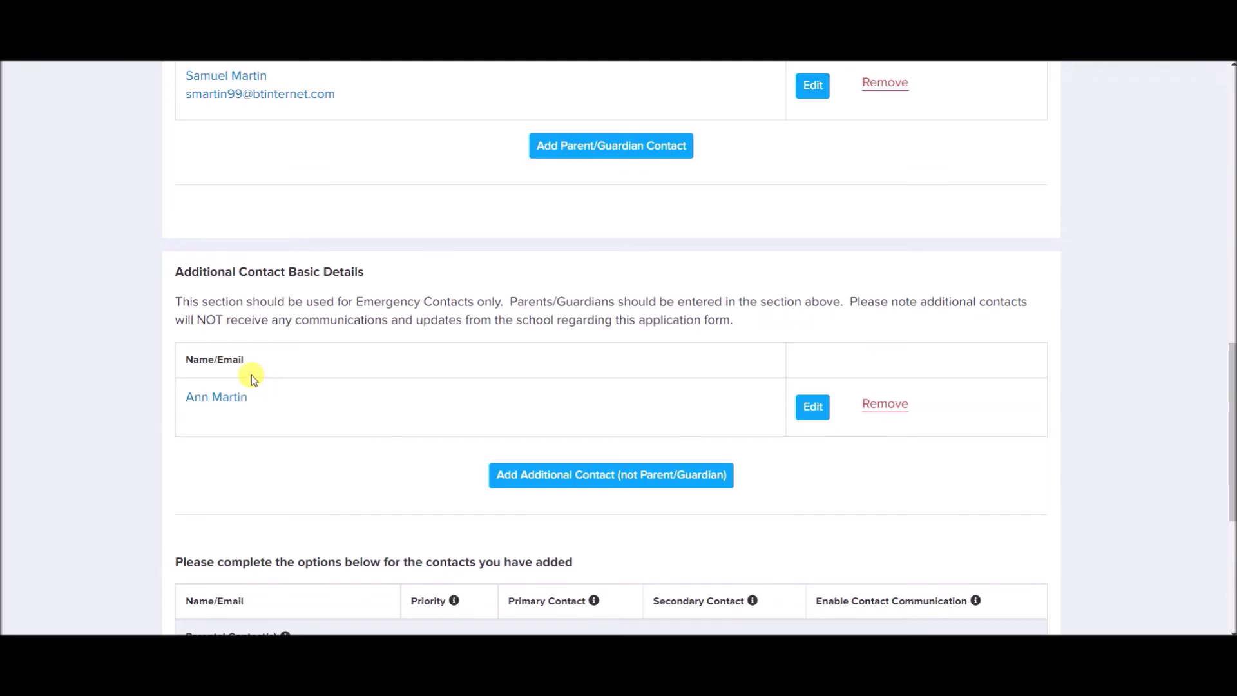
scroll(252, 375, down, 4)
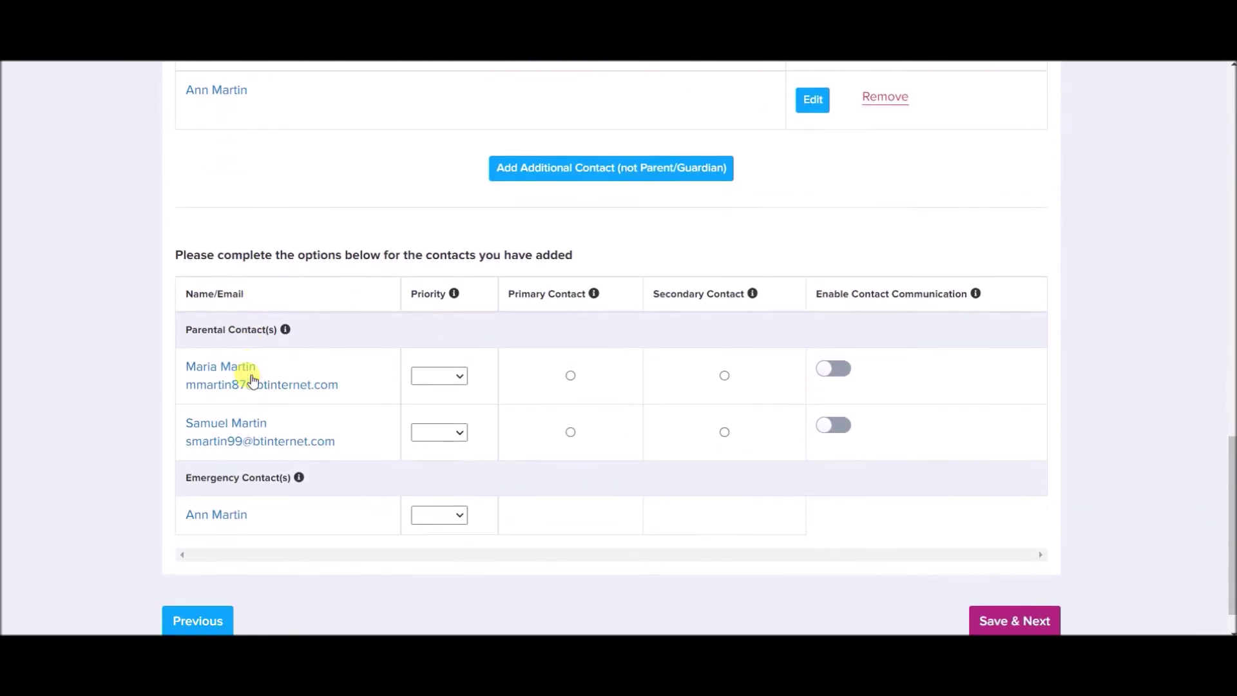
click(428, 355)
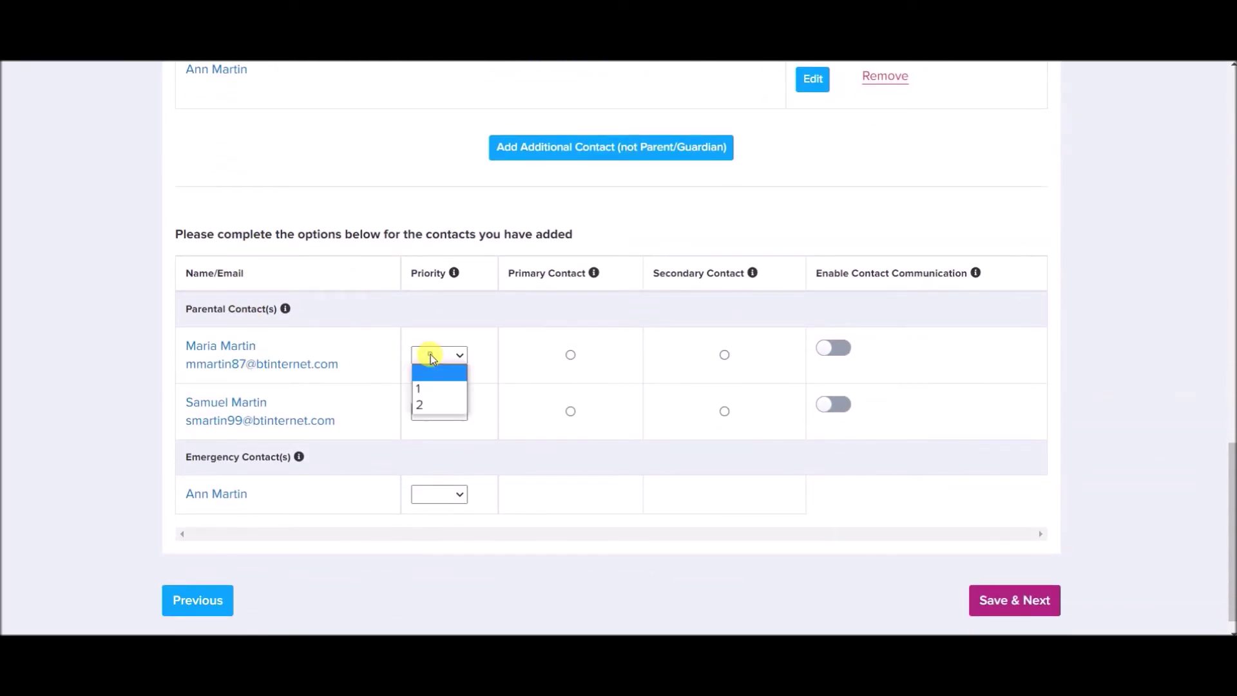
click(428, 389)
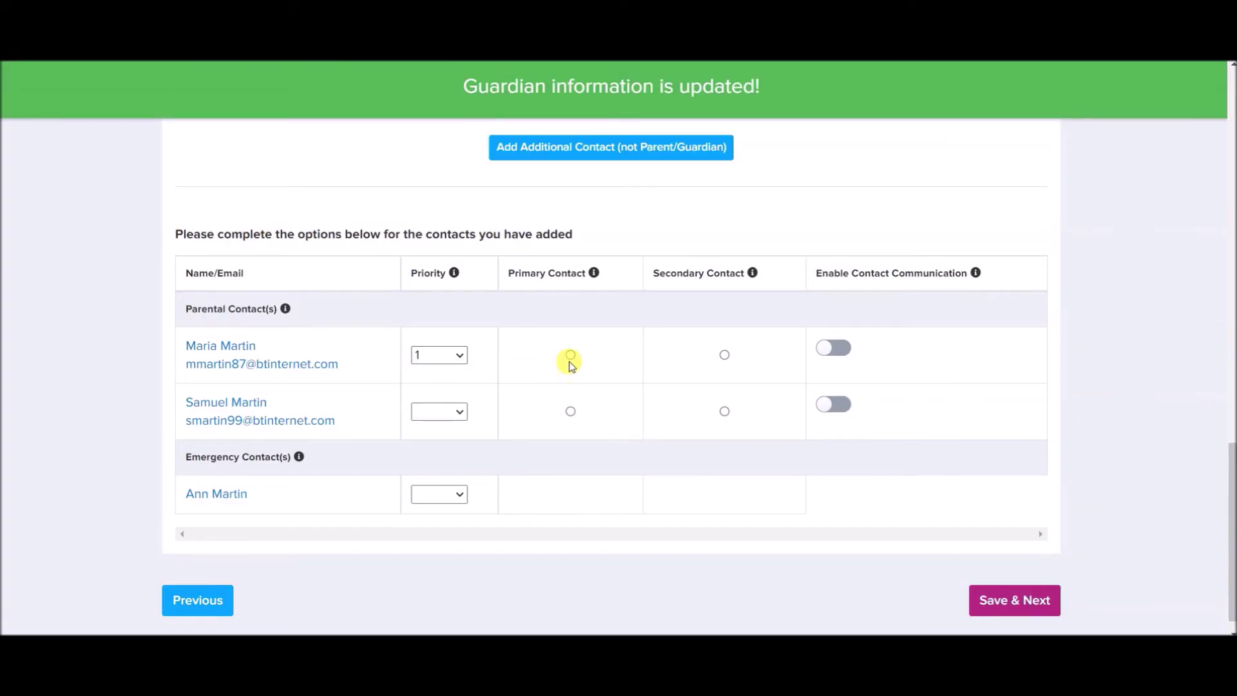
click(570, 355)
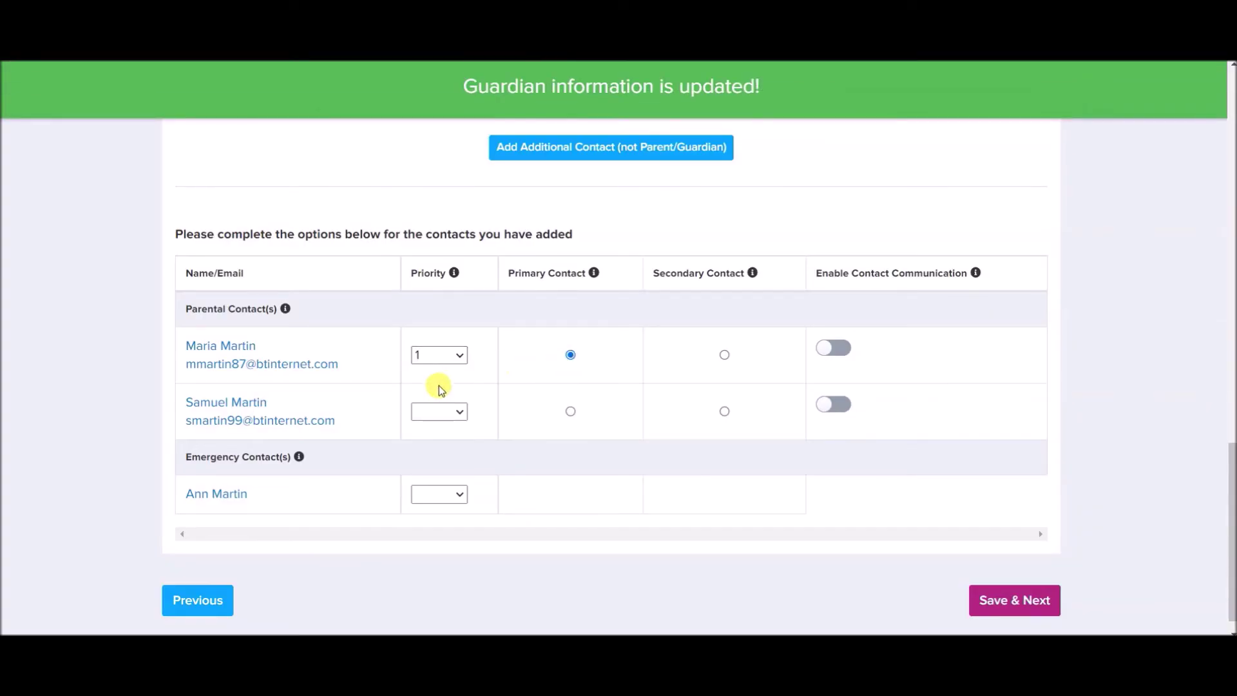
click(438, 412)
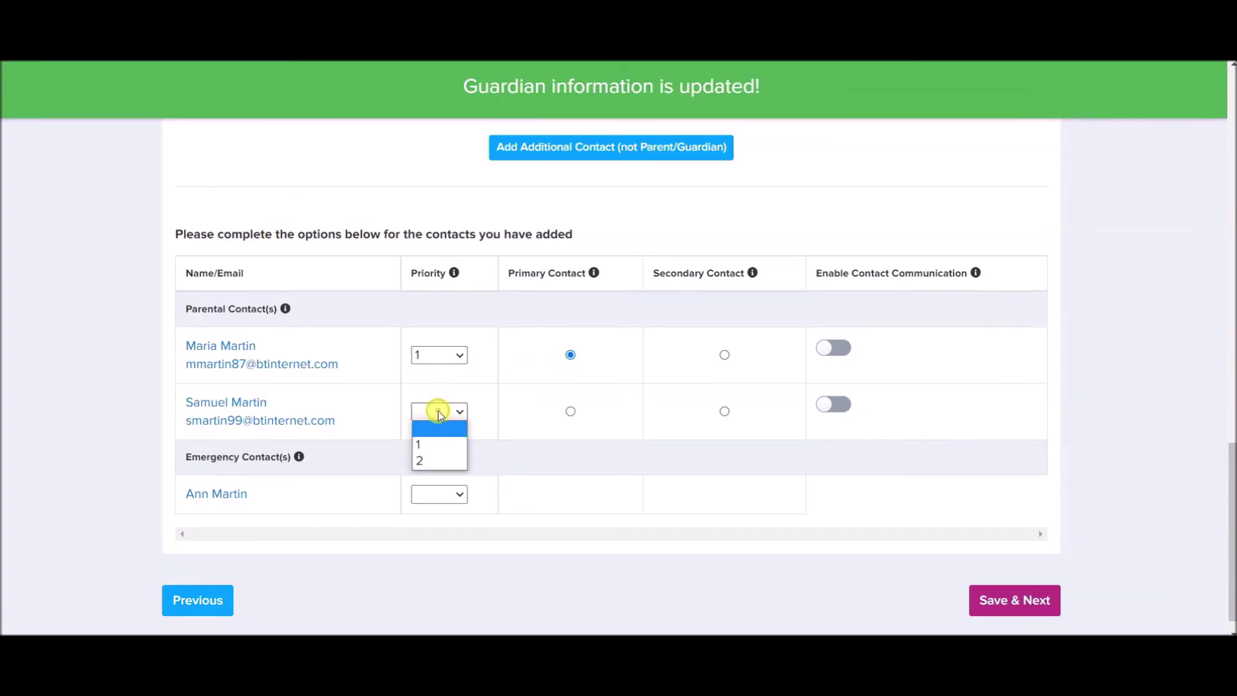
click(437, 456)
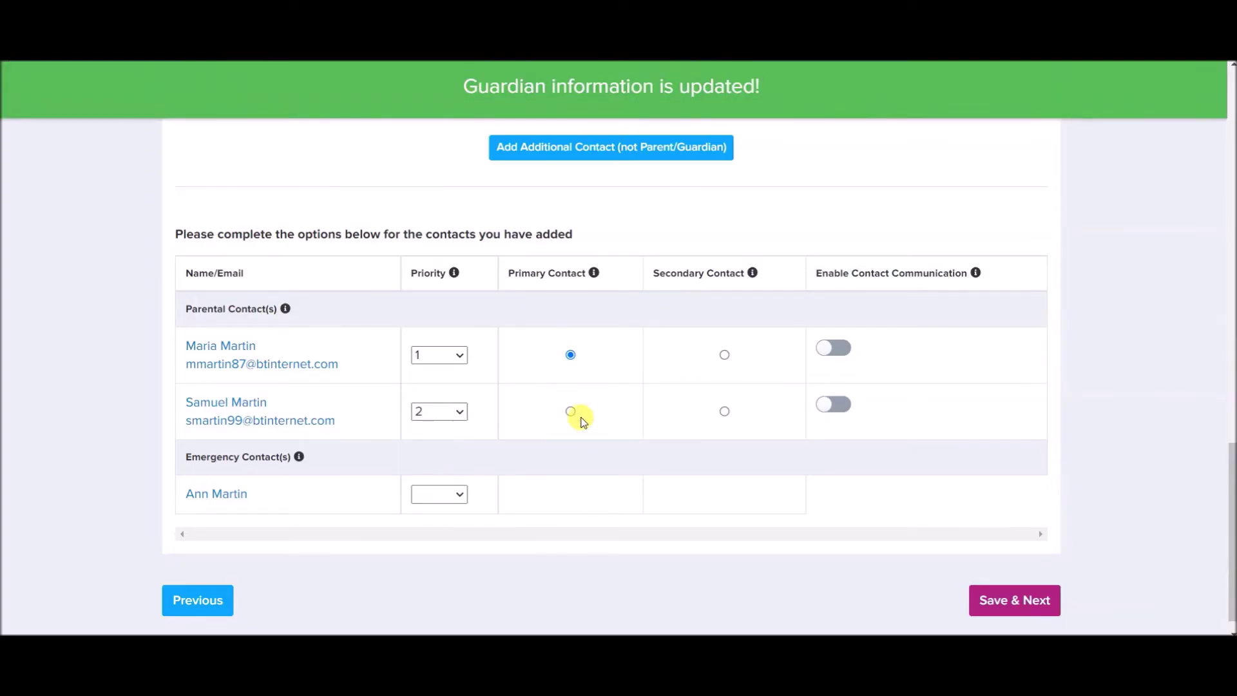
click(723, 411)
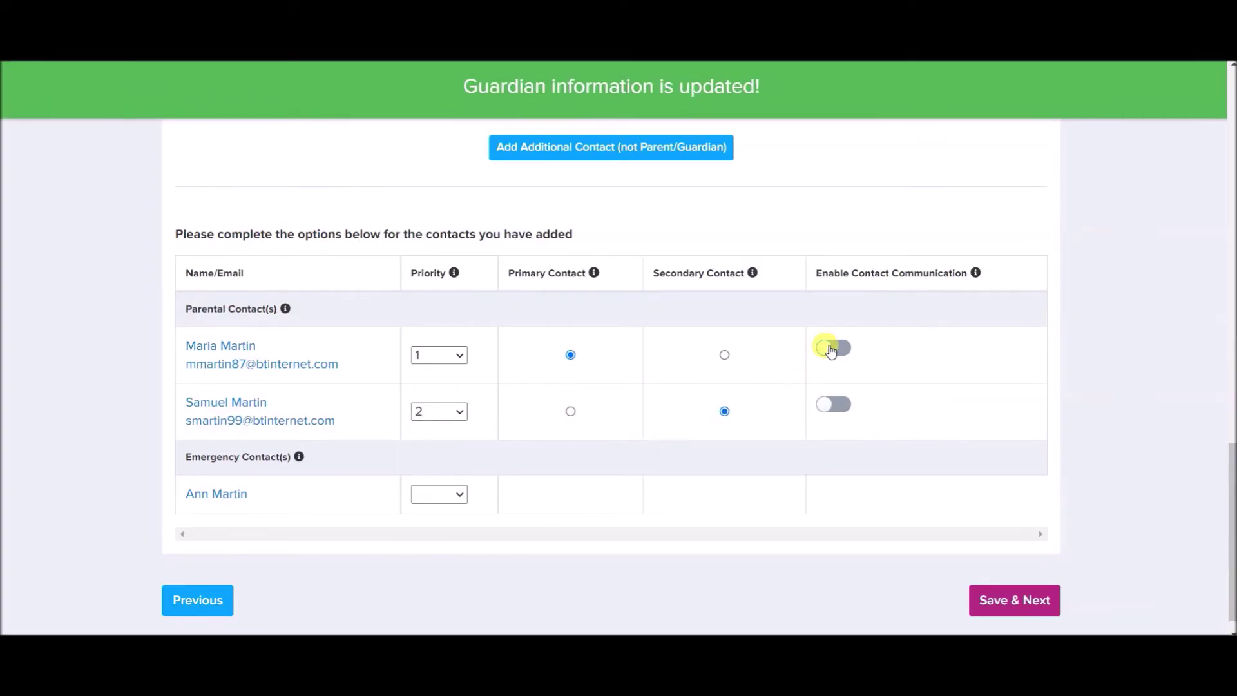
Enable communication for both parents, give the emergency contact priority 3, and save.
click(831, 348)
click(831, 406)
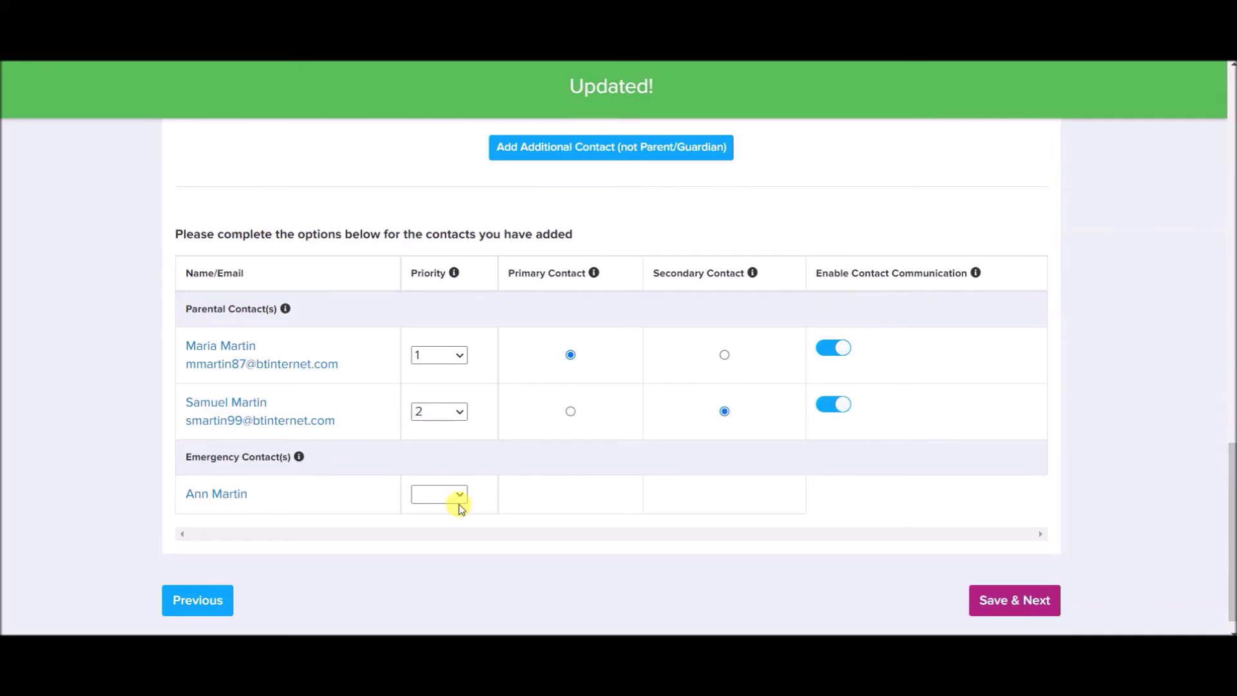
click(447, 527)
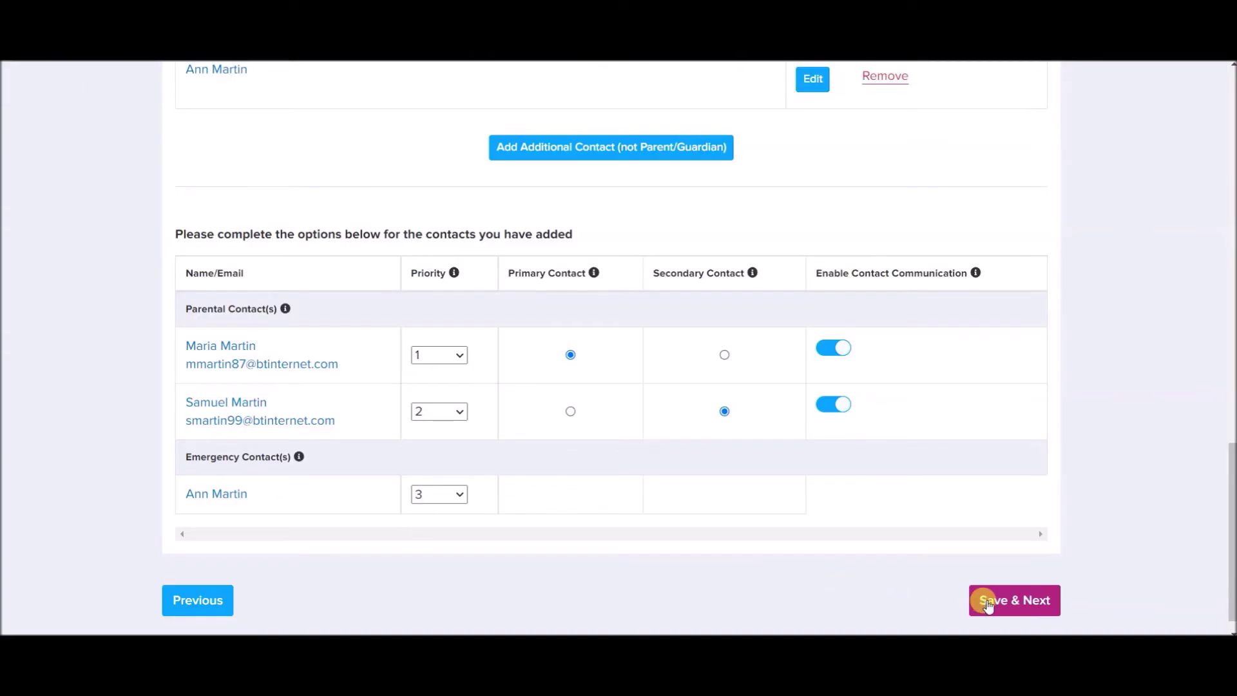
click(987, 601)
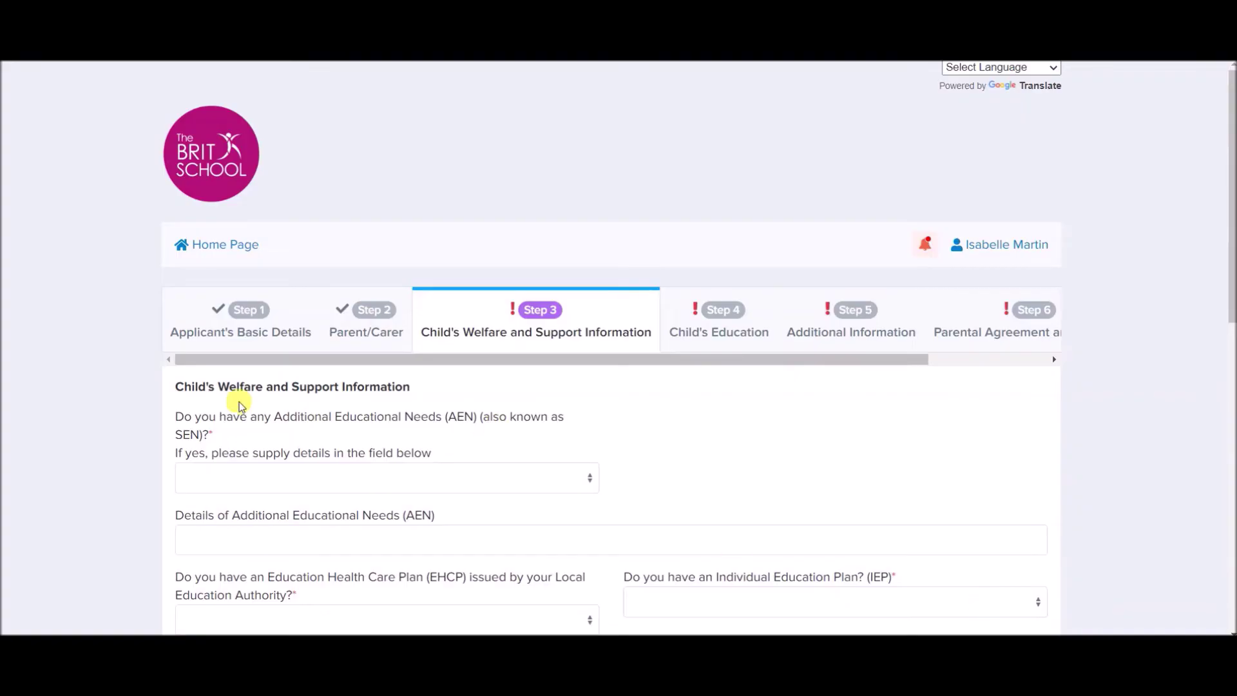
Answer No to AEN, EHCP, IEP, professional AEN assessment and Medical Health Care Plan.
scroll(127, 388, down, 3)
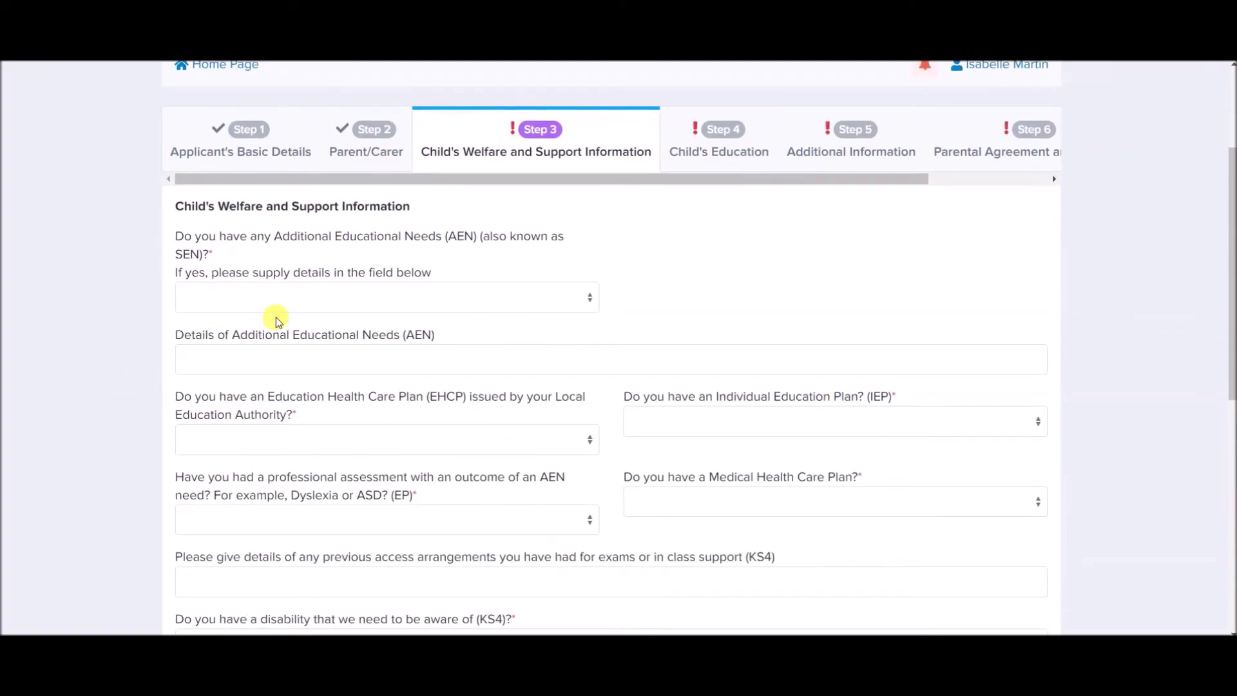
click(287, 302)
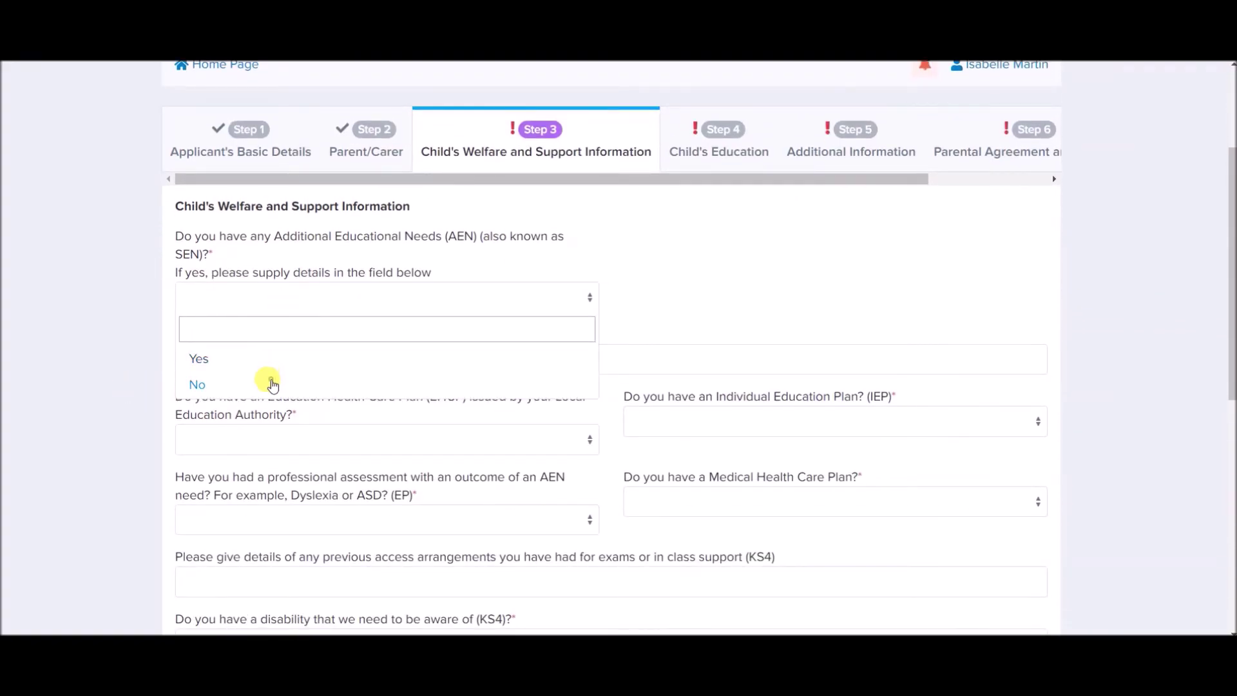
click(271, 385)
scroll(307, 364, down, 2)
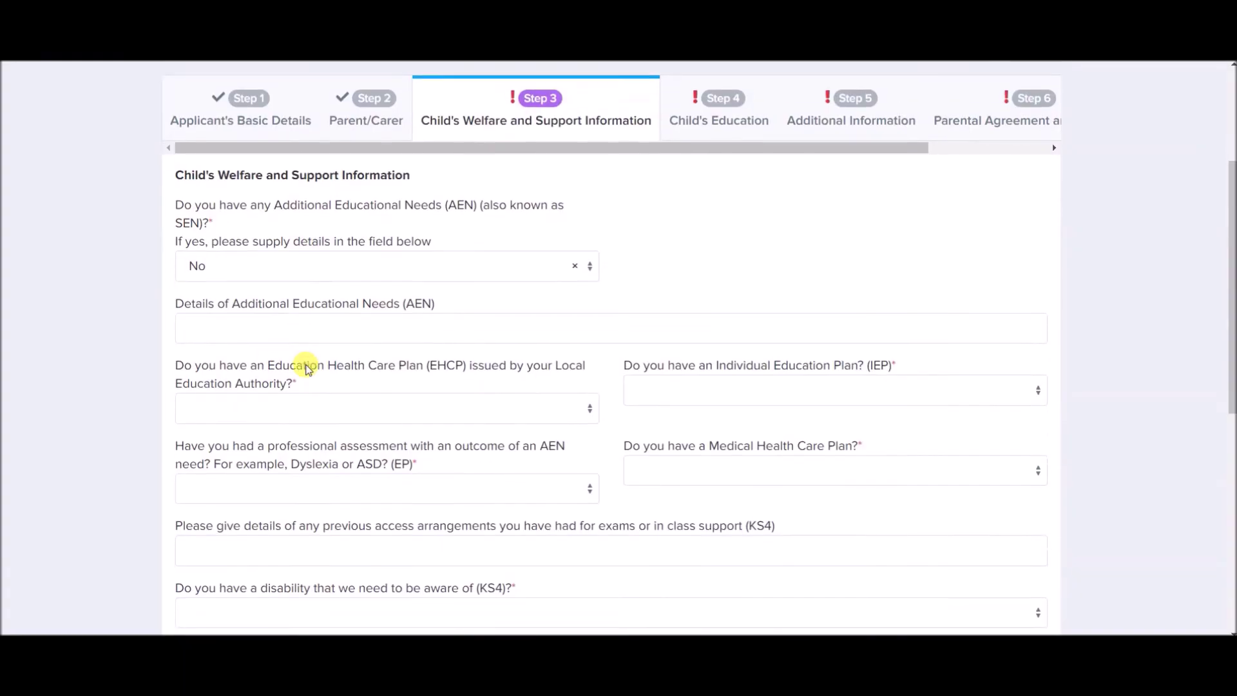
click(308, 353)
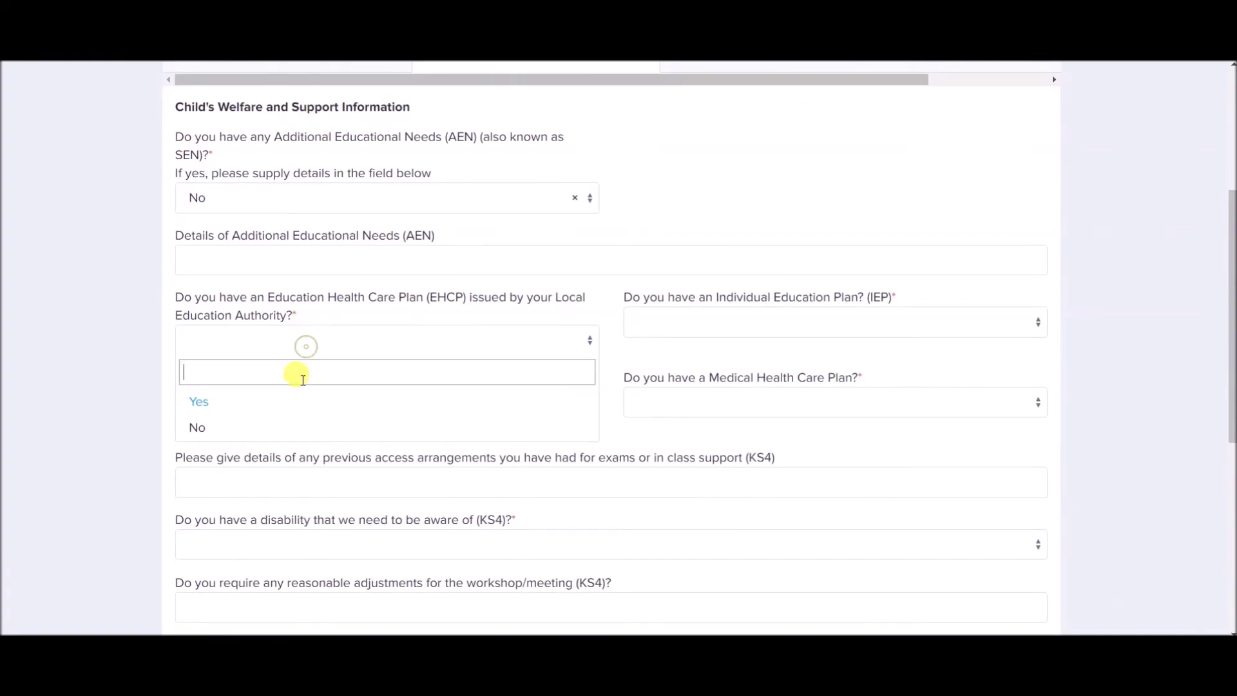
click(288, 423)
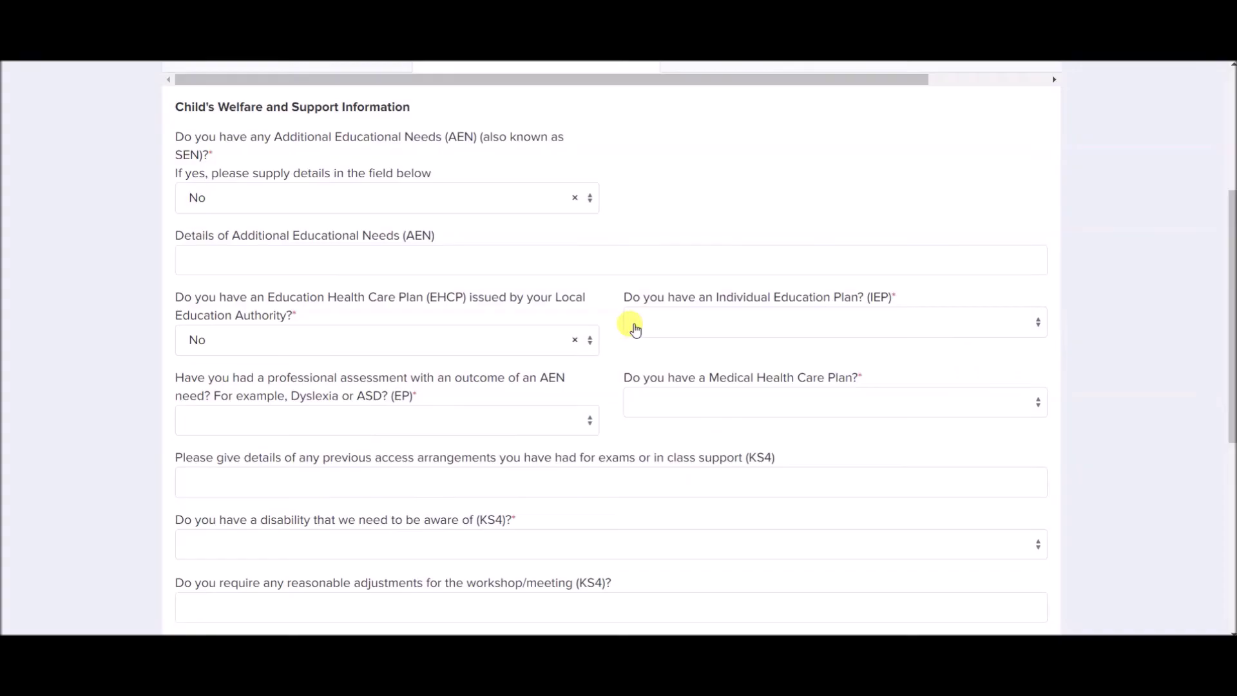
click(633, 322)
click(635, 416)
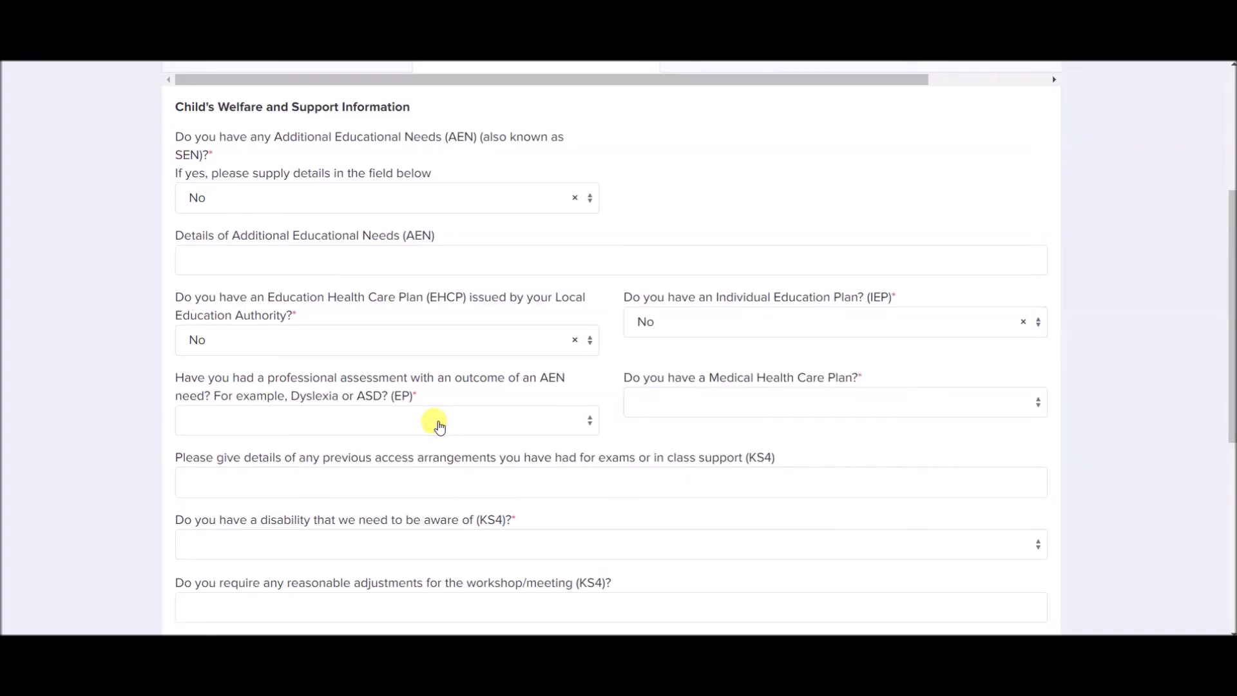
click(439, 425)
click(387, 506)
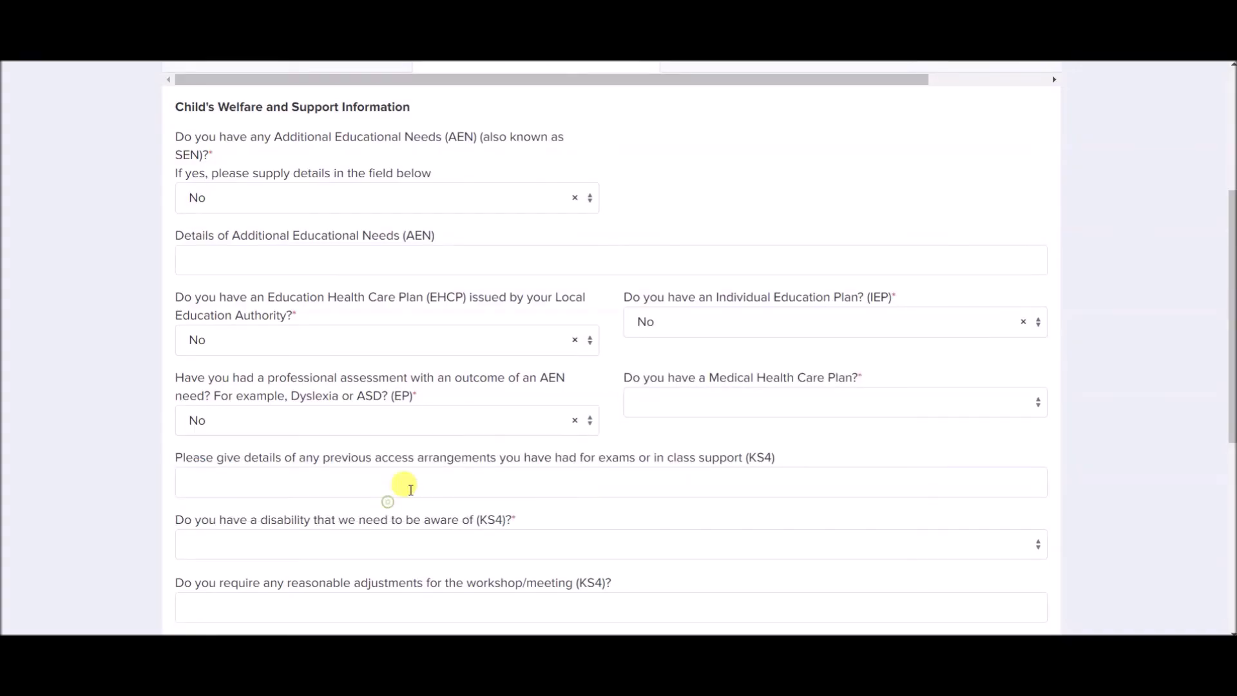
click(647, 410)
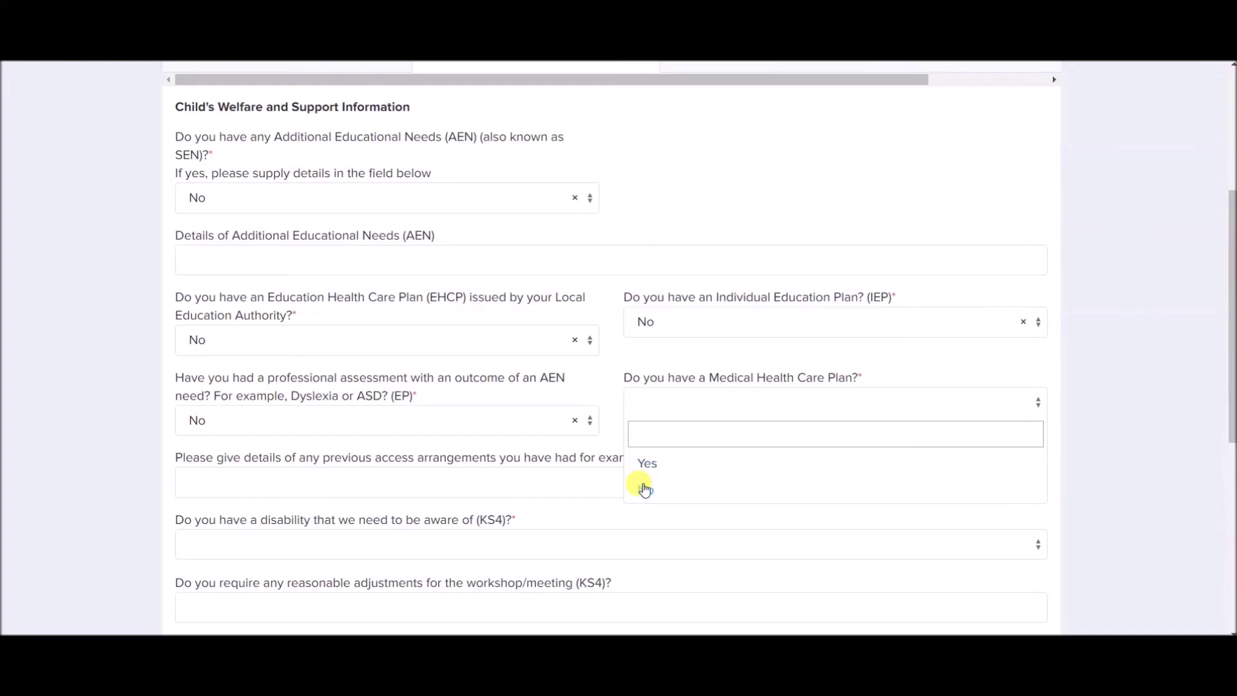
click(640, 488)
Answer No to disability, looked after, previously looked after and adopted child questions.
scroll(435, 426, down, 3)
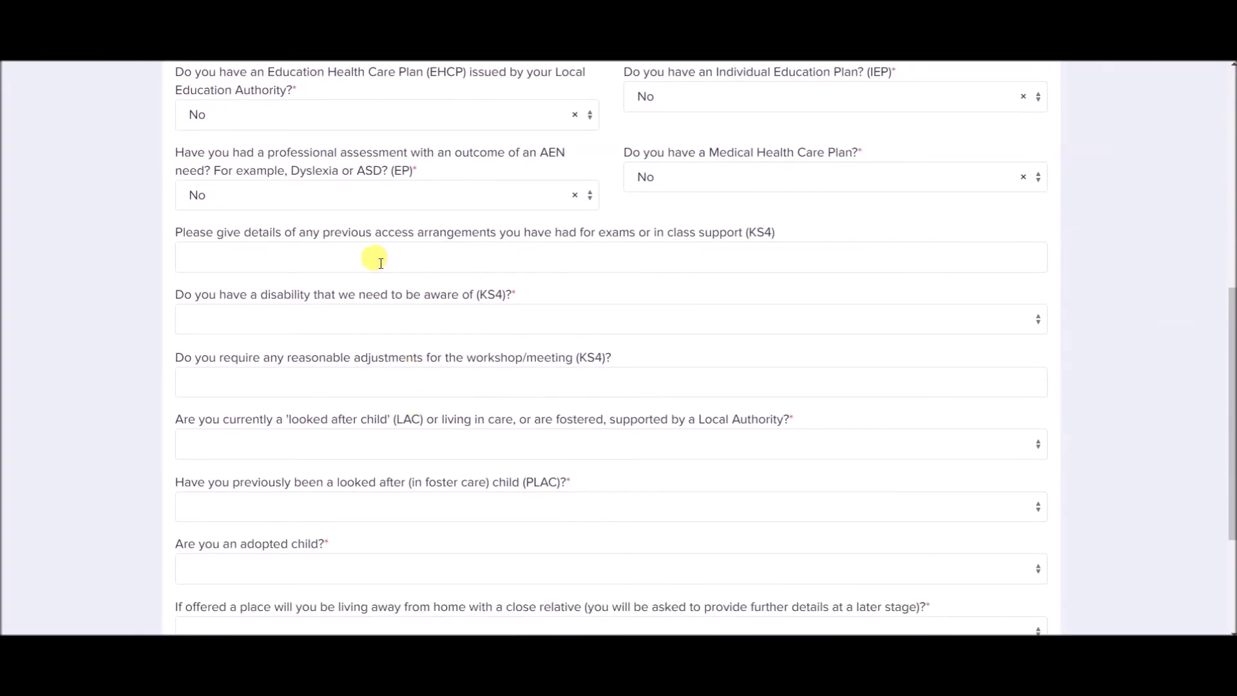
click(377, 317)
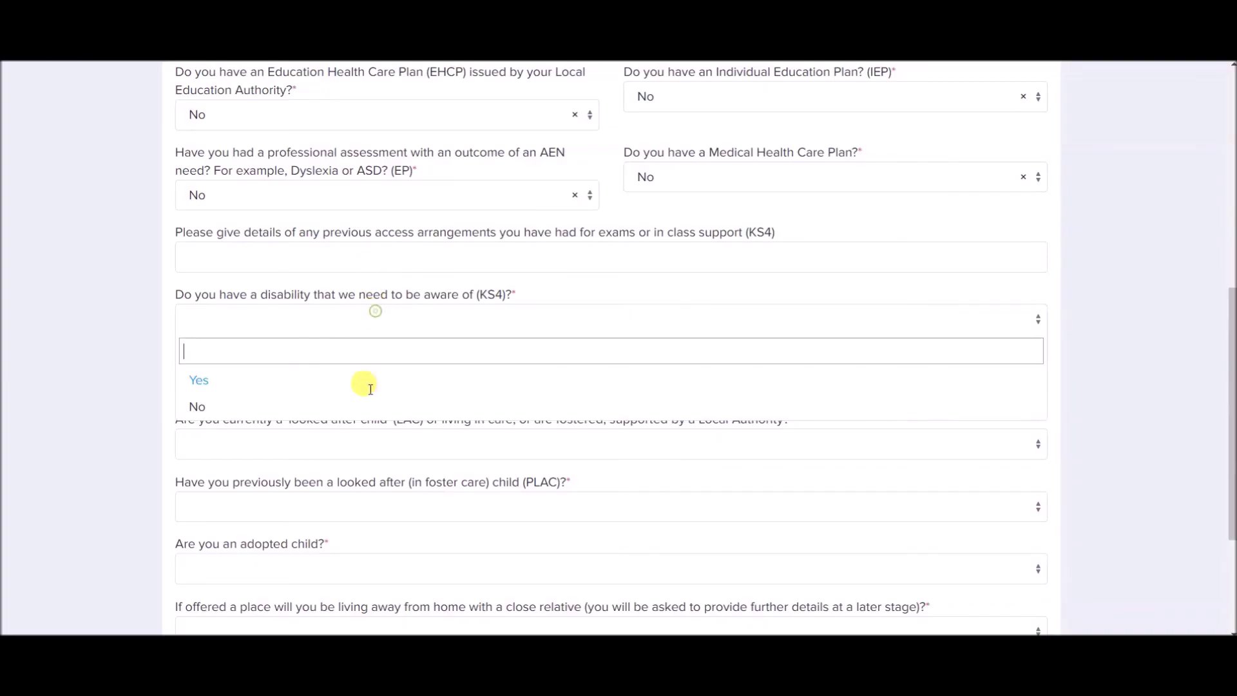
click(364, 410)
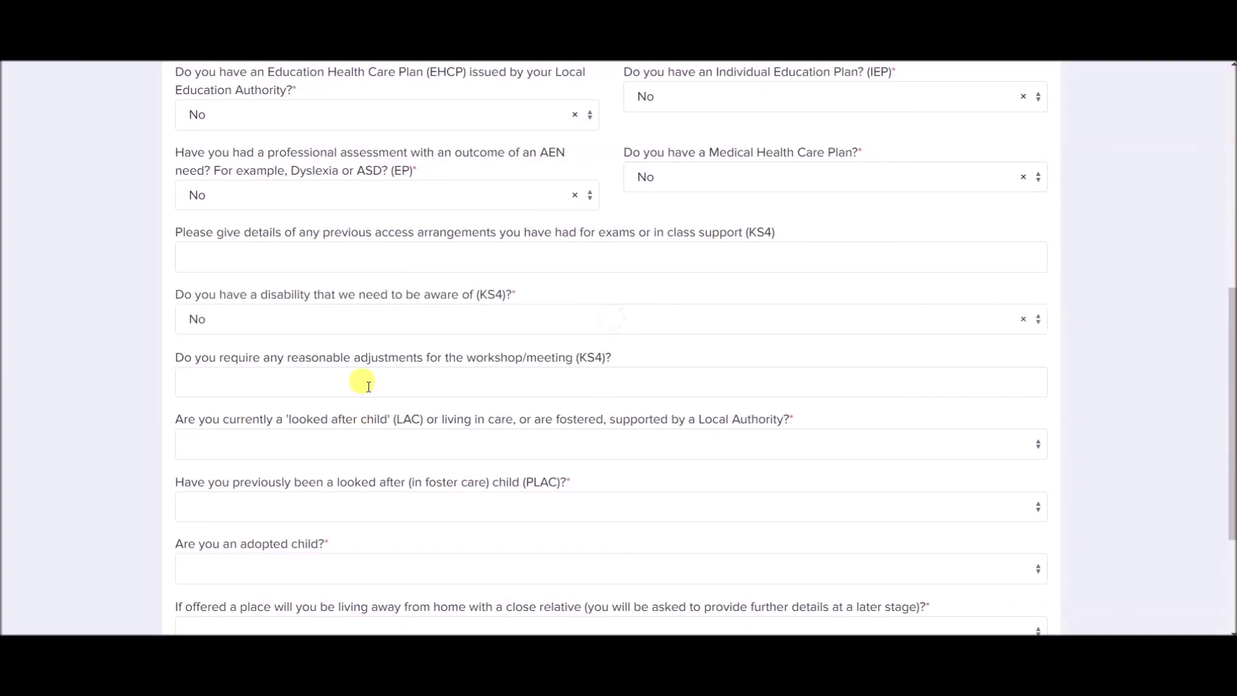
click(362, 445)
click(347, 531)
scroll(349, 532, down, 1)
scroll(349, 531, down, 1)
click(373, 360)
click(343, 452)
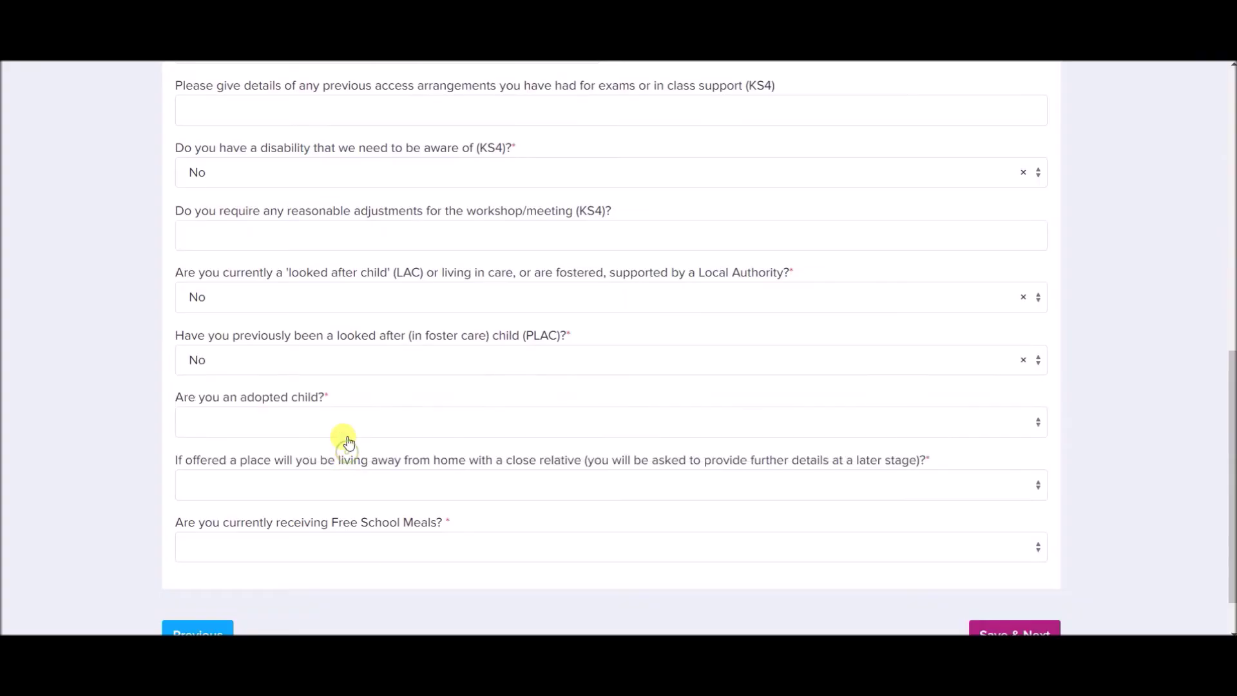
click(346, 431)
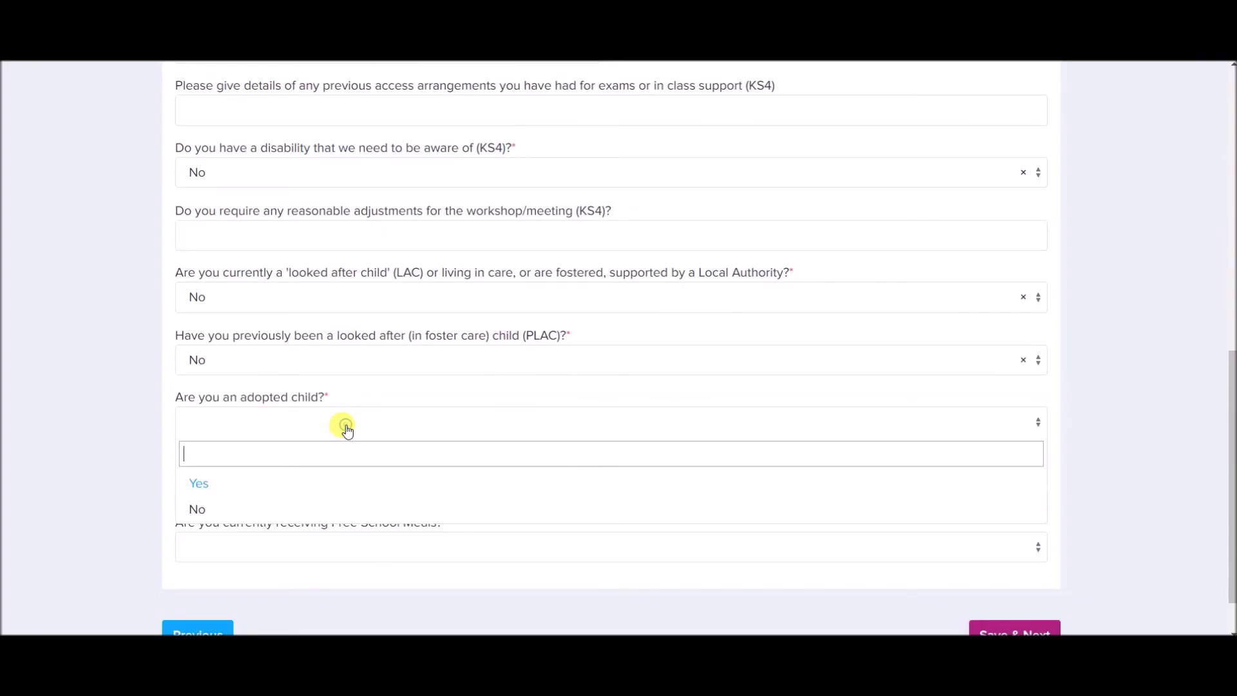
click(329, 511)
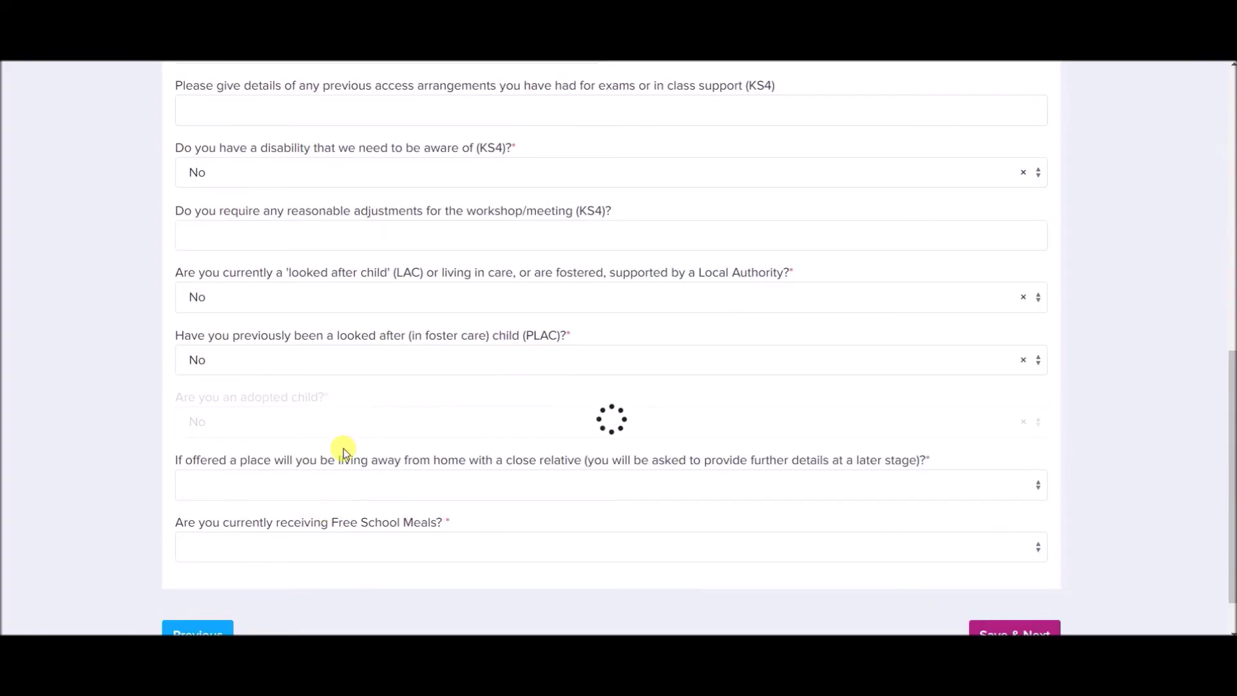
Answer No to living away from home with a relative and save the welfare step.
scroll(342, 447, down, 1)
click(548, 412)
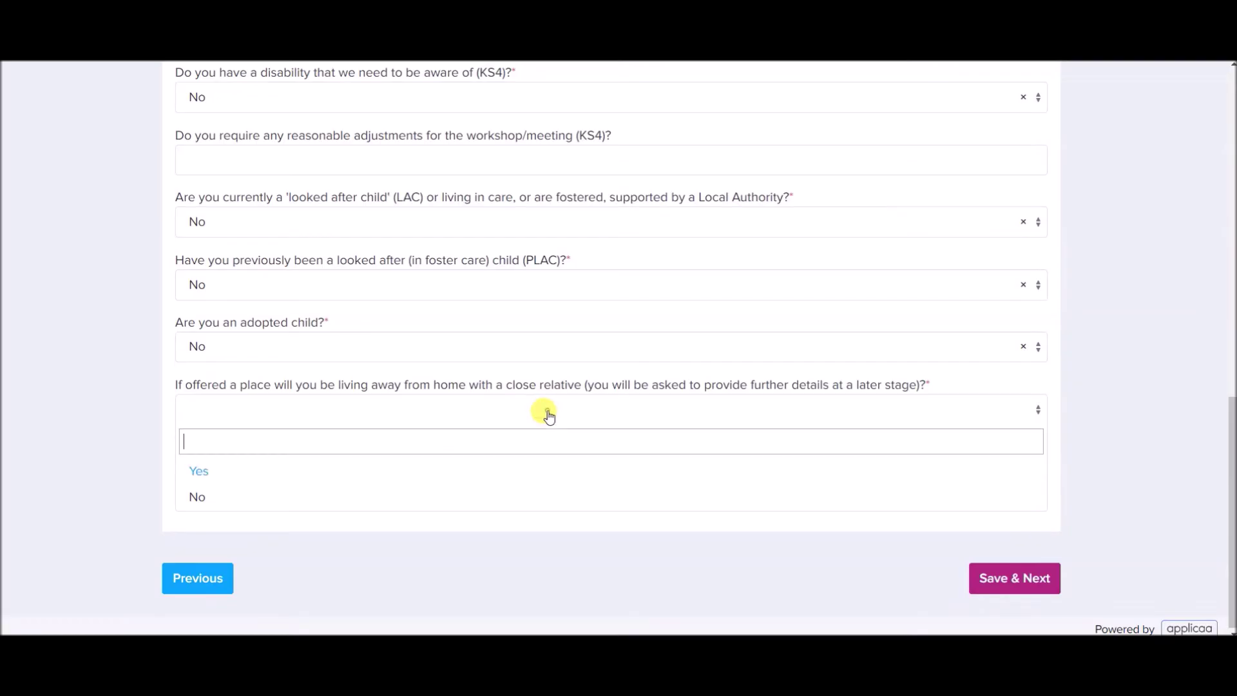
click(373, 500)
click(983, 582)
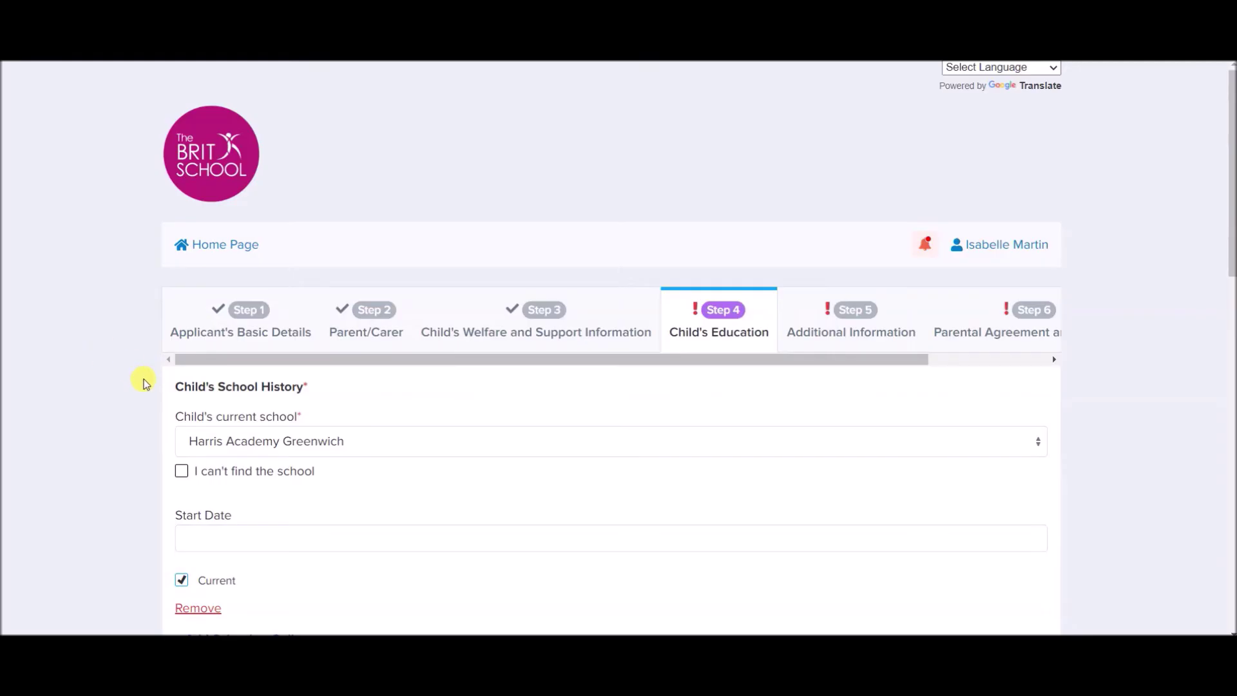
Pick 1 September 2020 in the calendar as Harris Academy Greenwich's start date.
scroll(142, 382, down, 1)
scroll(144, 382, down, 2)
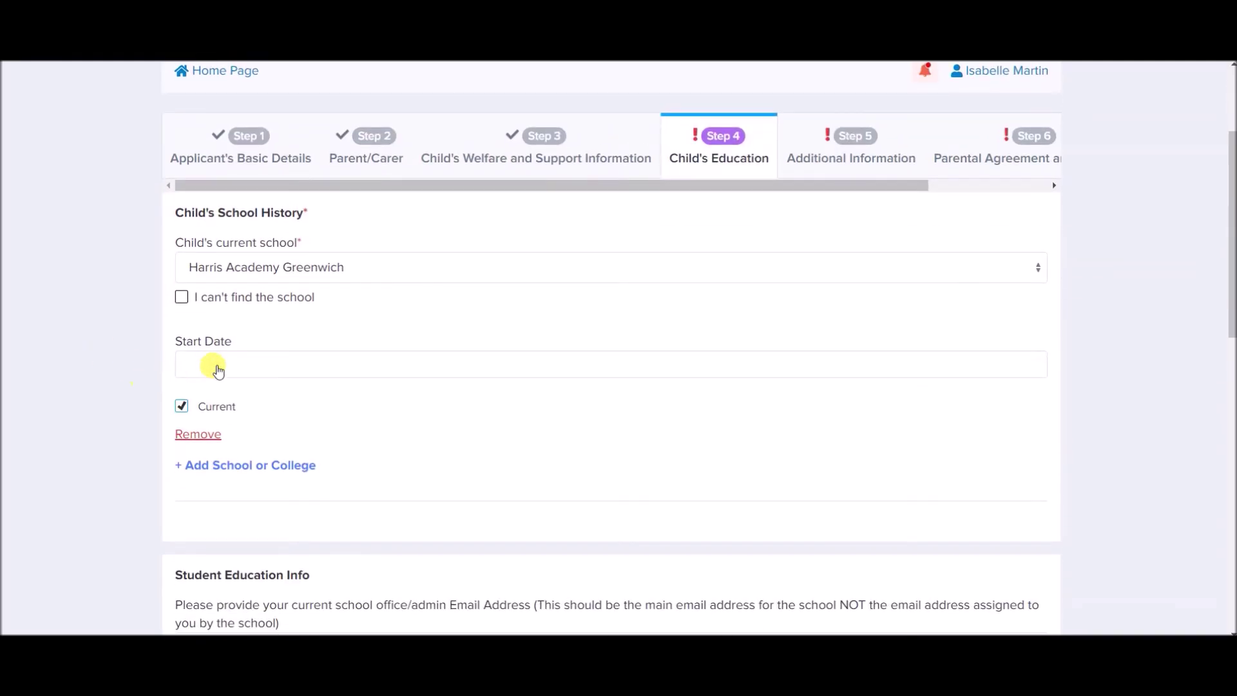
click(232, 369)
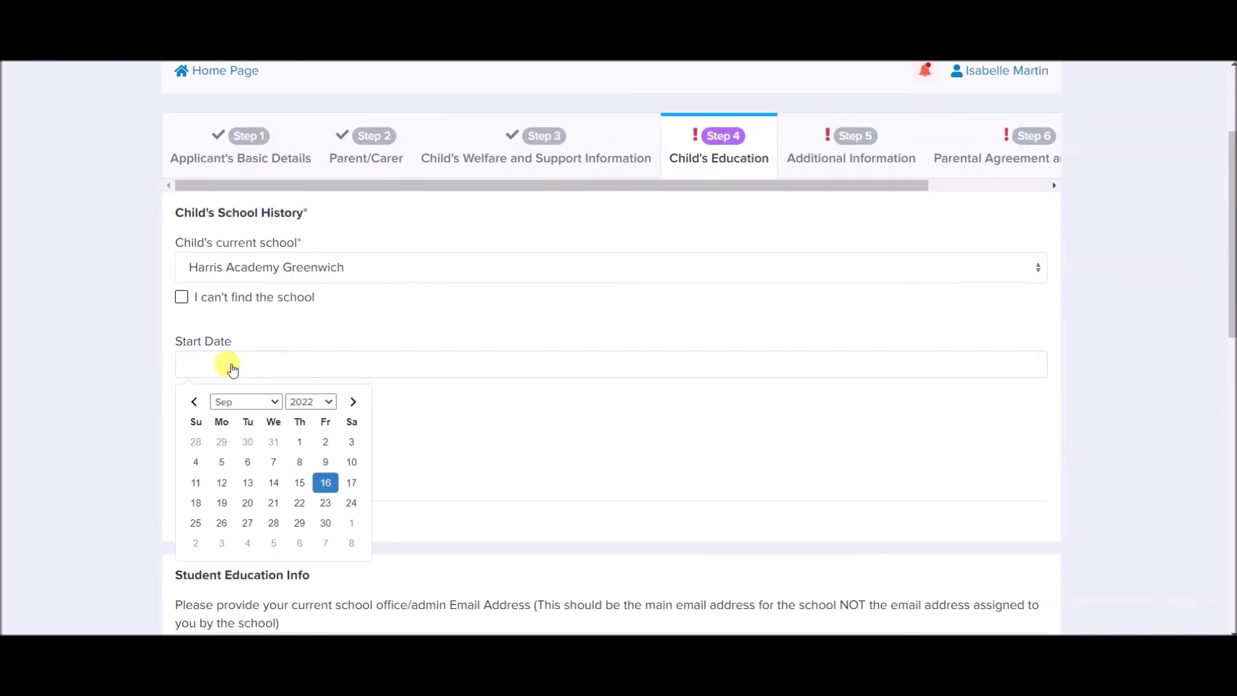
click(324, 402)
scroll(327, 390, down, 1)
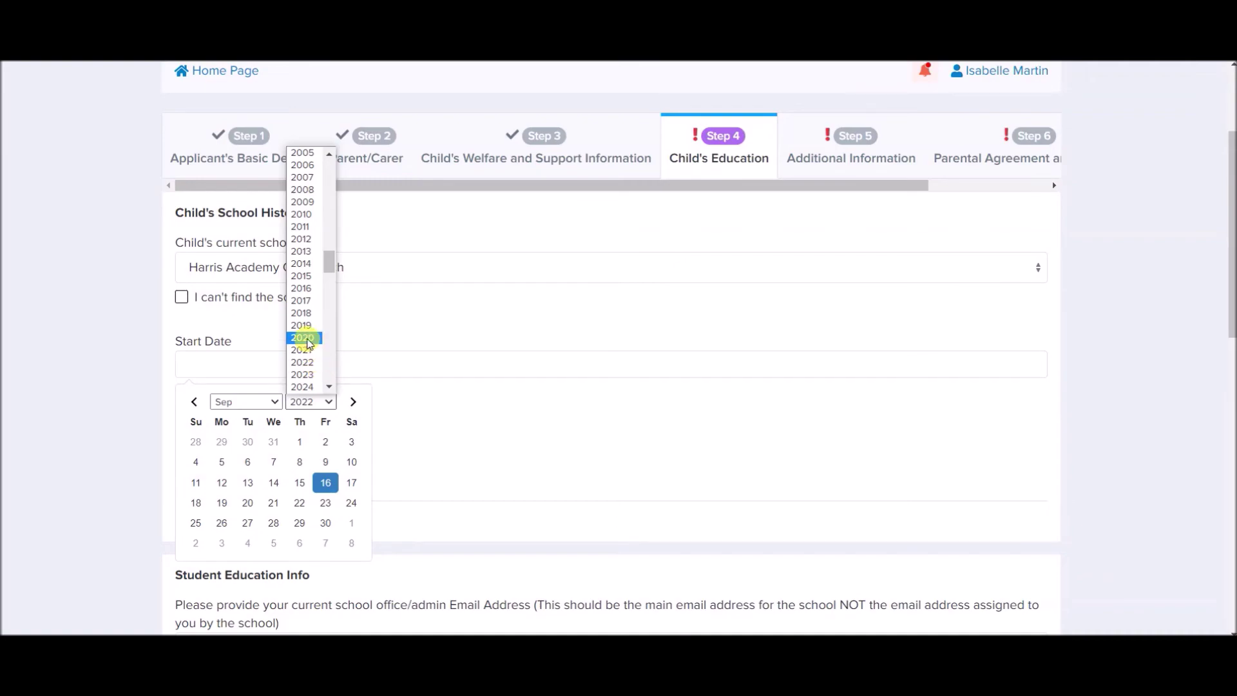
click(306, 339)
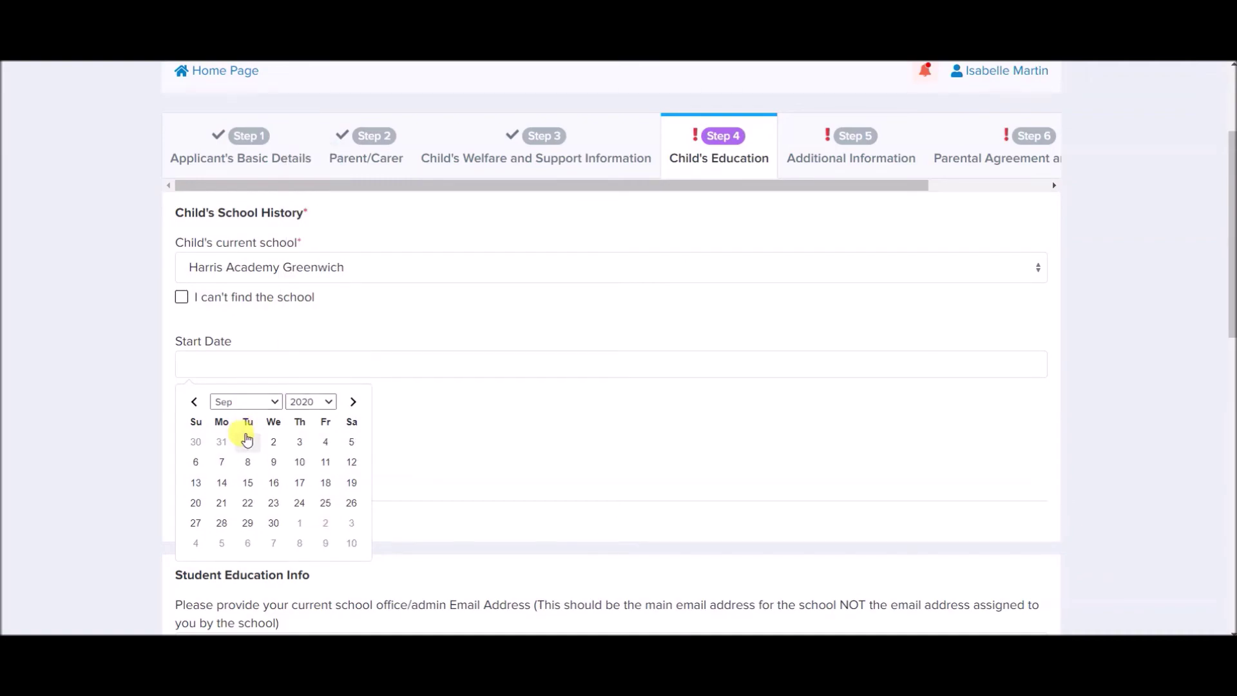
click(245, 440)
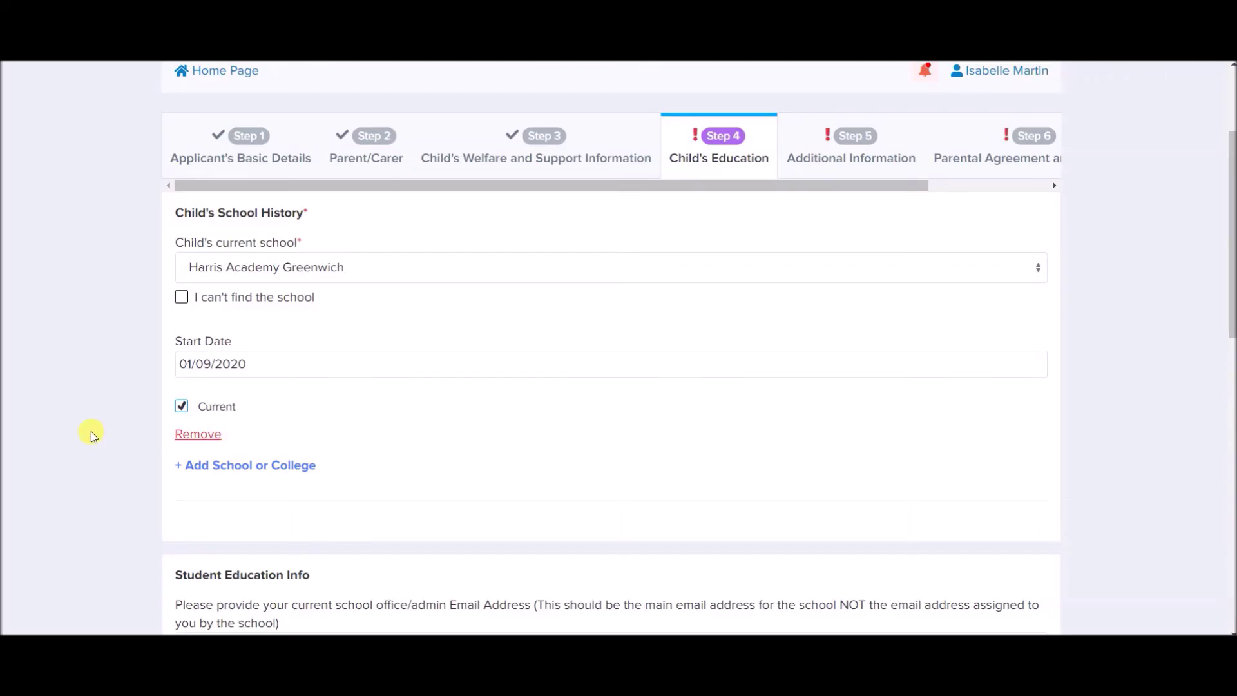
scroll(91, 432, down, 3)
scroll(91, 431, down, 3)
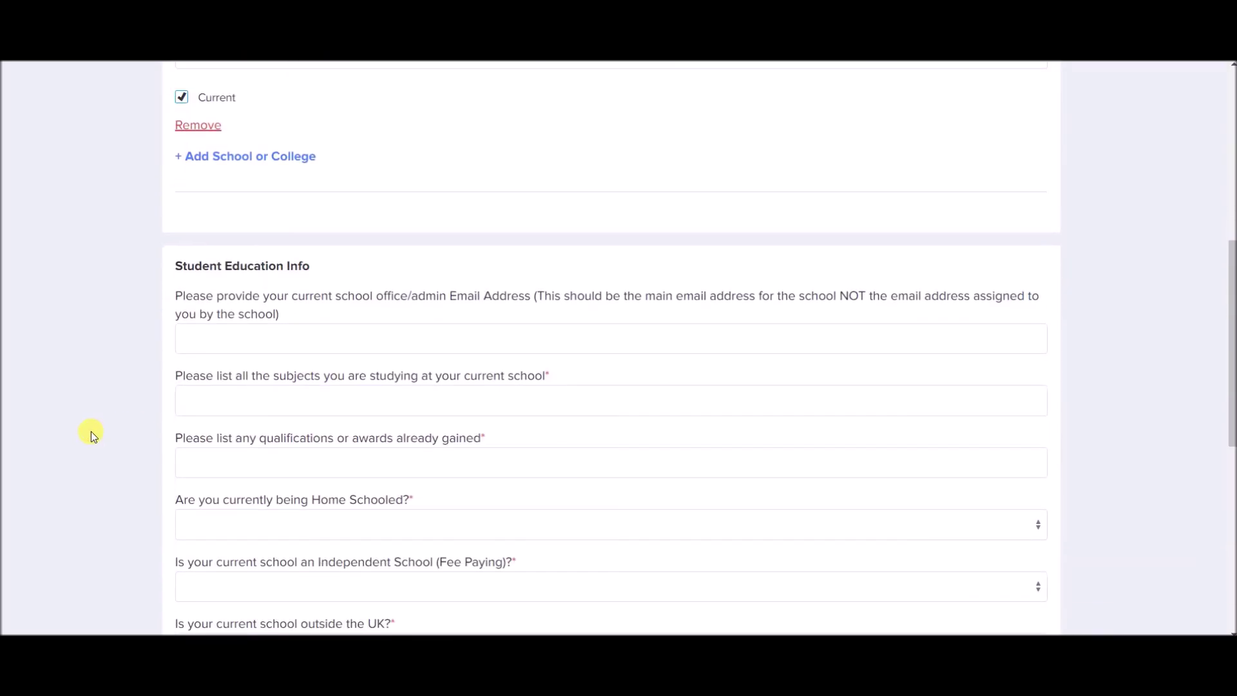
Enter the school office email, subjects English, Maths, Science, Spanish, Art, Dance and P.E, and Spanish Level 1 qualification.
click(243, 299)
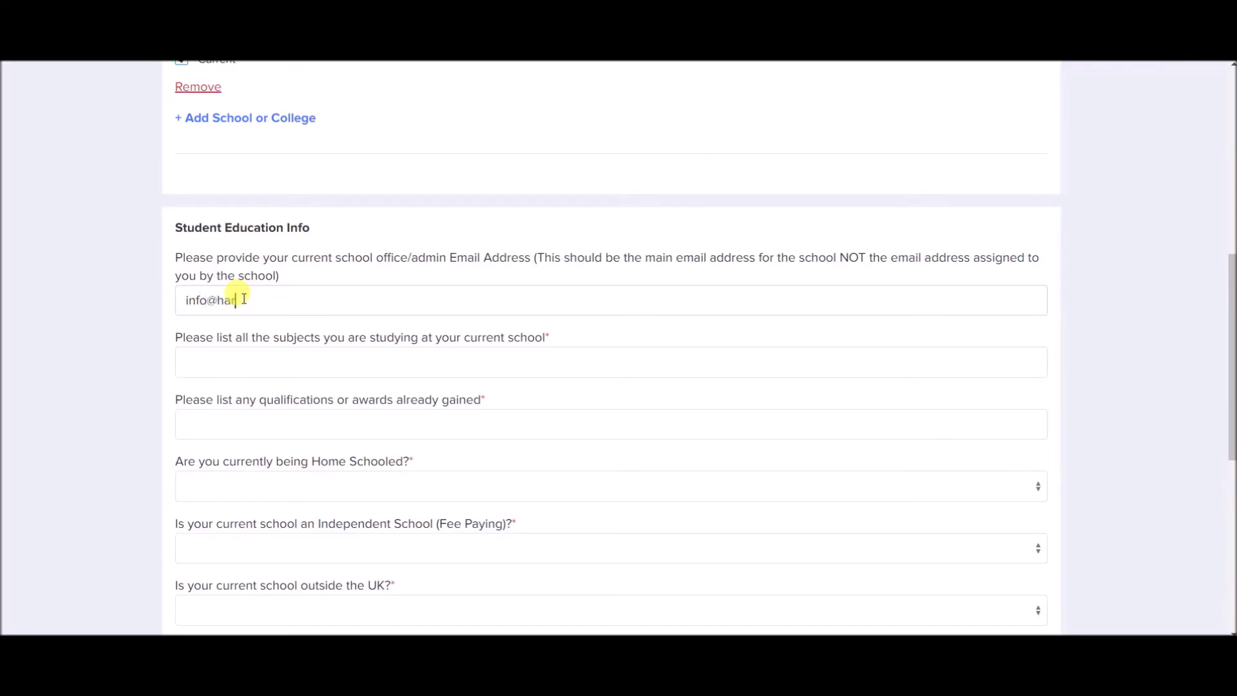
click(266, 361)
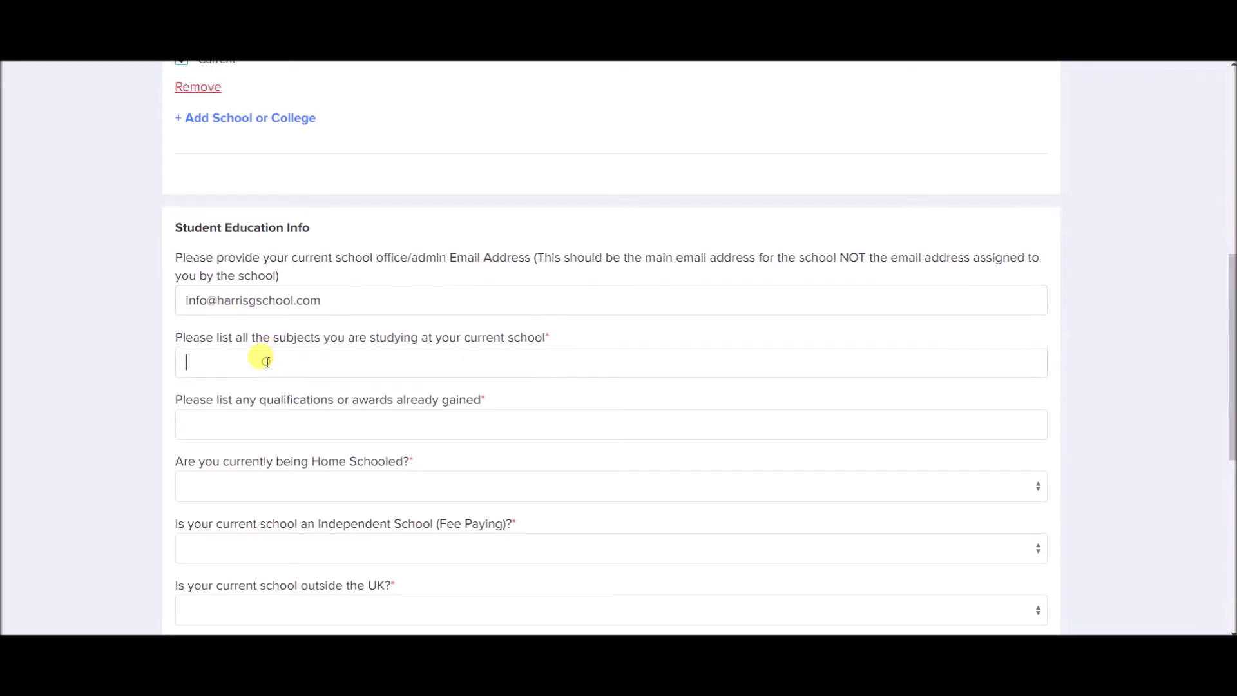
text(English, Maths, Science,)
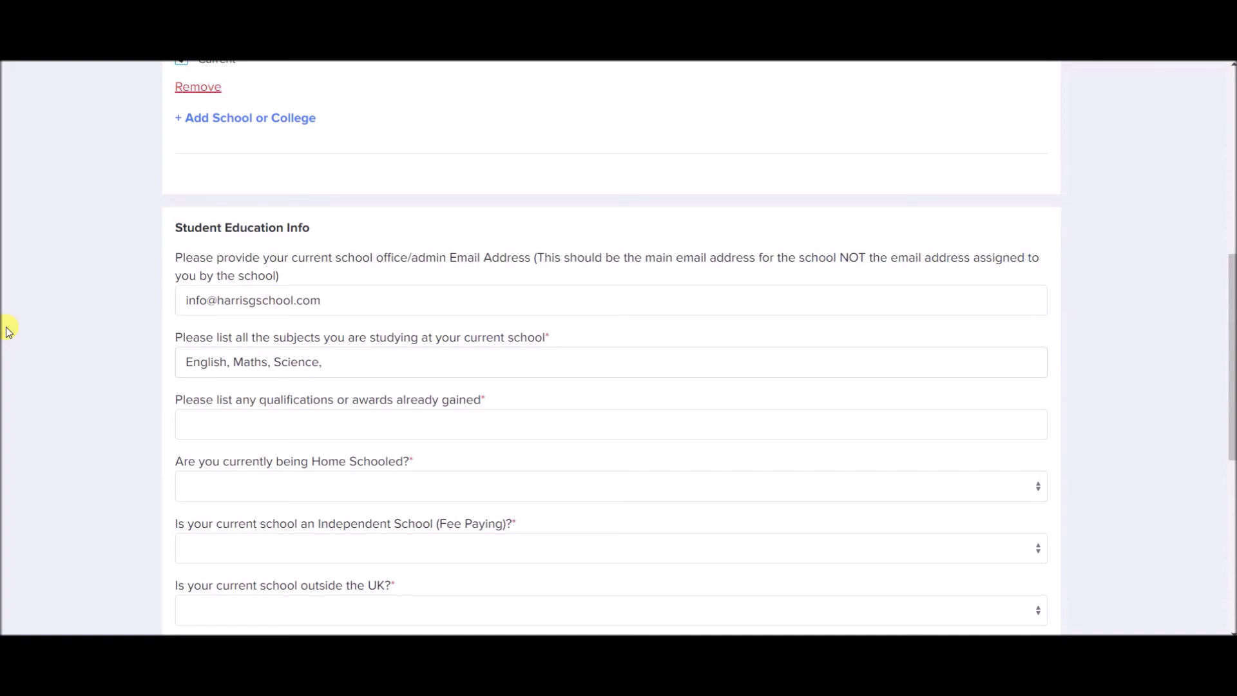
text(Spanish, Ar)
text(t, Dance and)
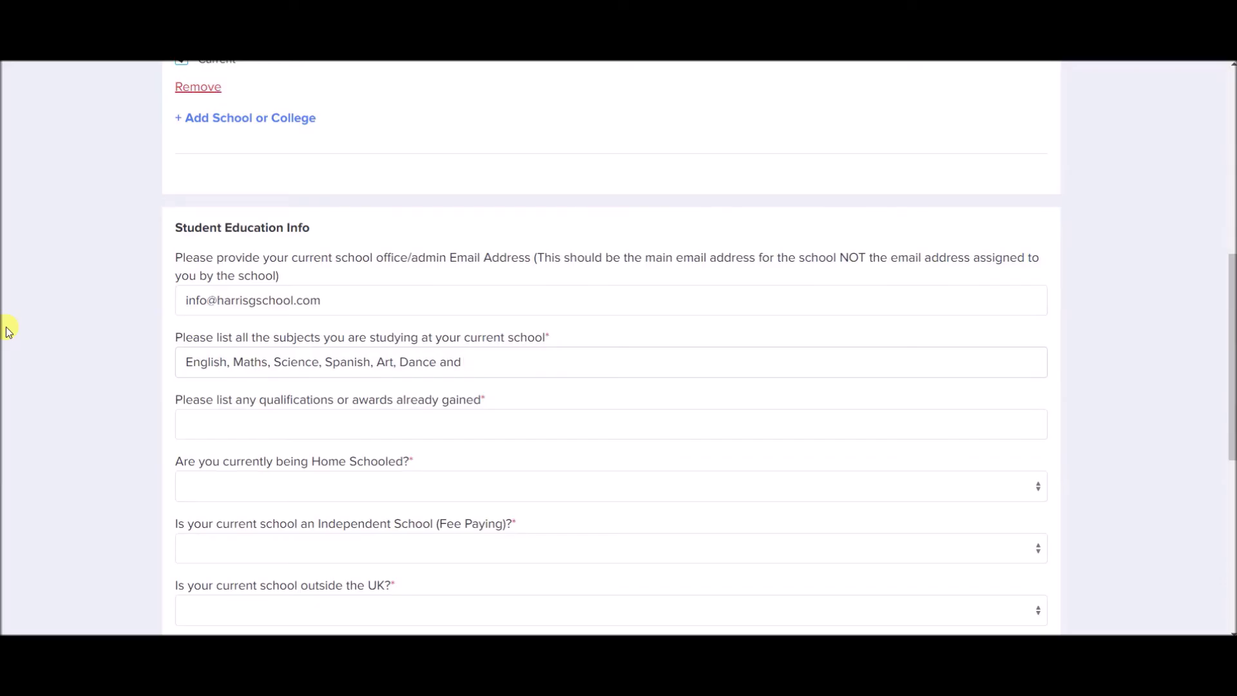
text(.E)
scroll(8, 332, down, 2)
click(192, 338)
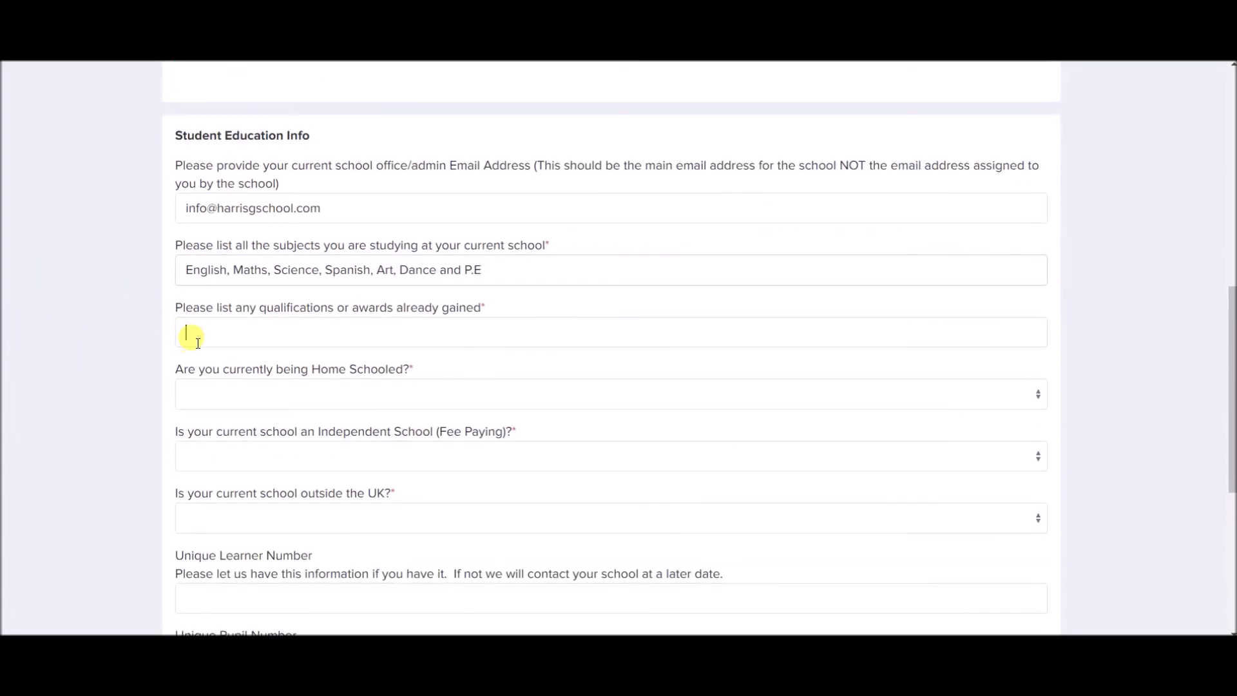
text(Spanish Level)
Answer No to home-schooled, independent fee-paying school and school outside the UK.
click(274, 403)
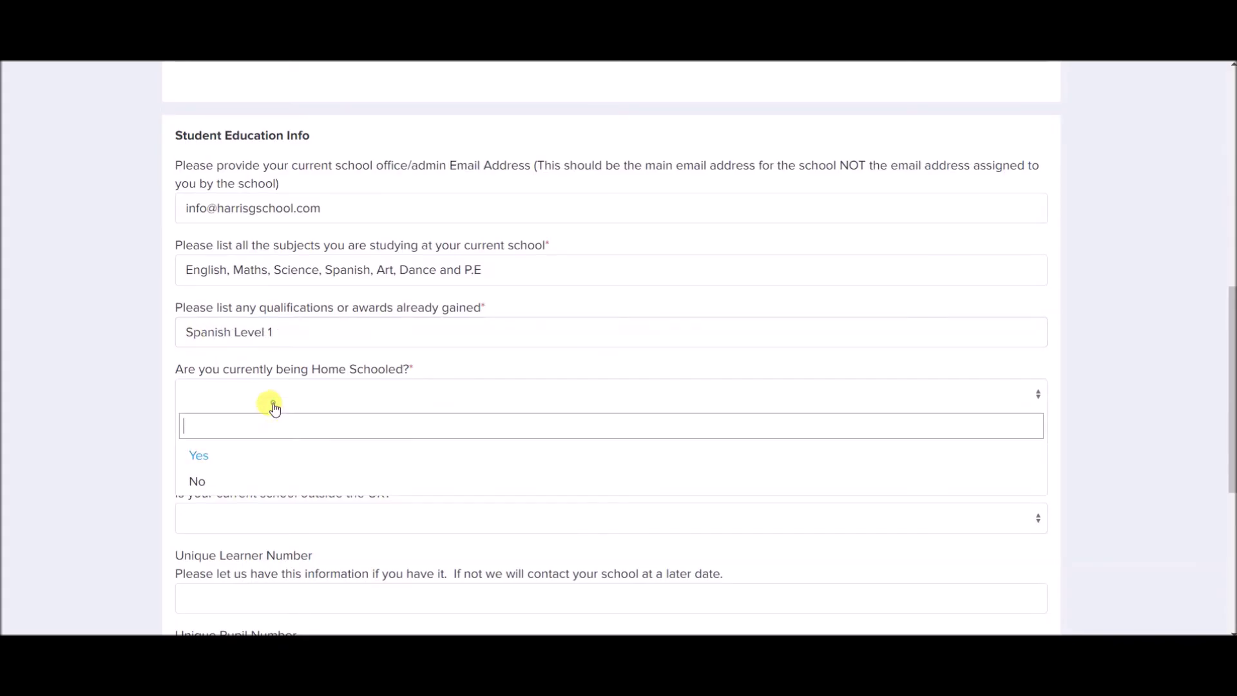
click(263, 479)
scroll(179, 401, down, 2)
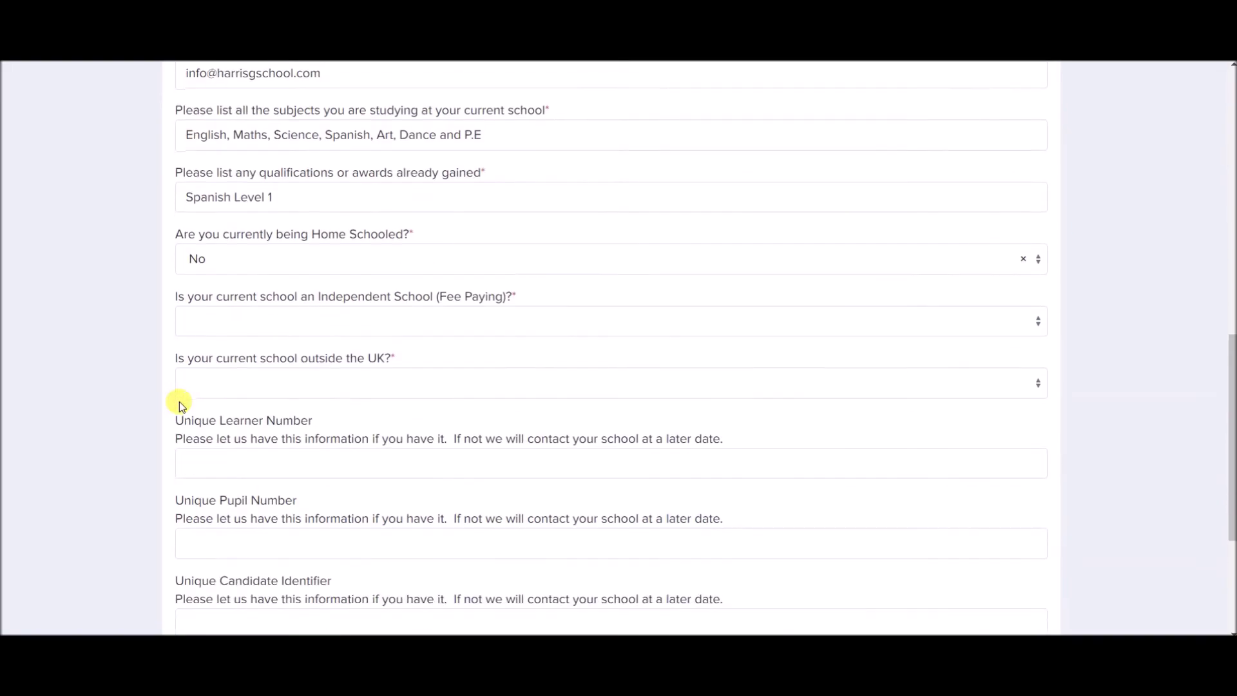
click(249, 319)
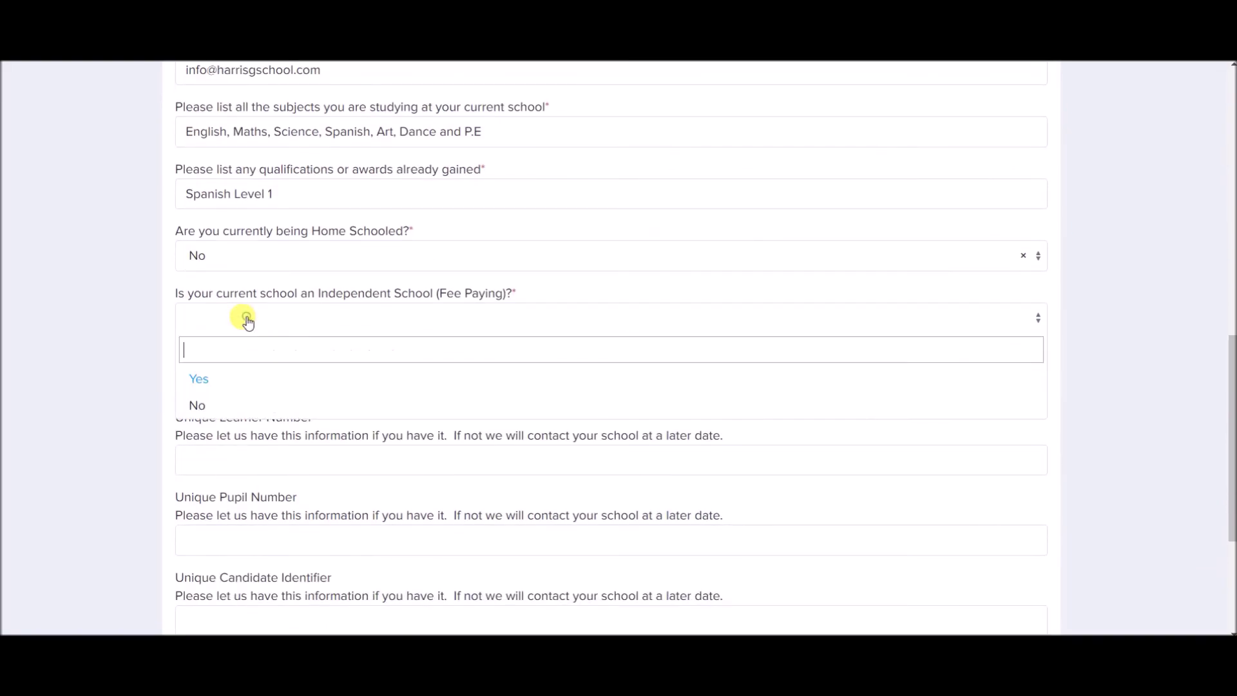
click(229, 401)
scroll(227, 395, down, 1)
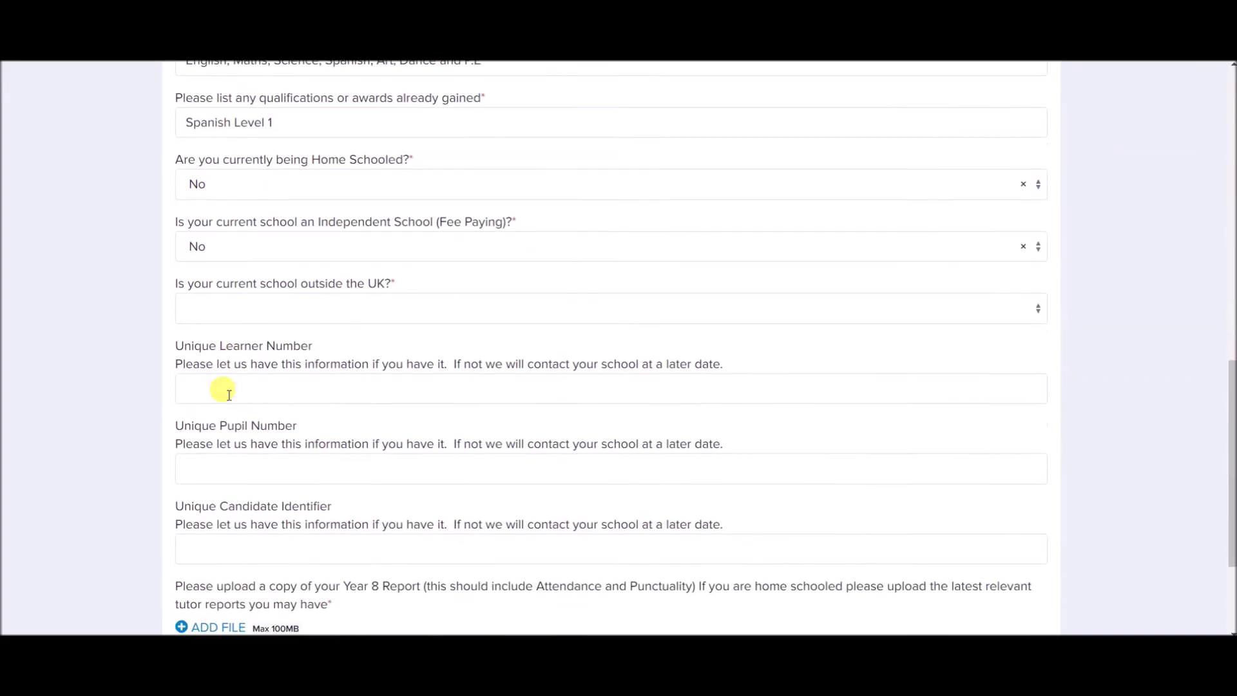
click(235, 303)
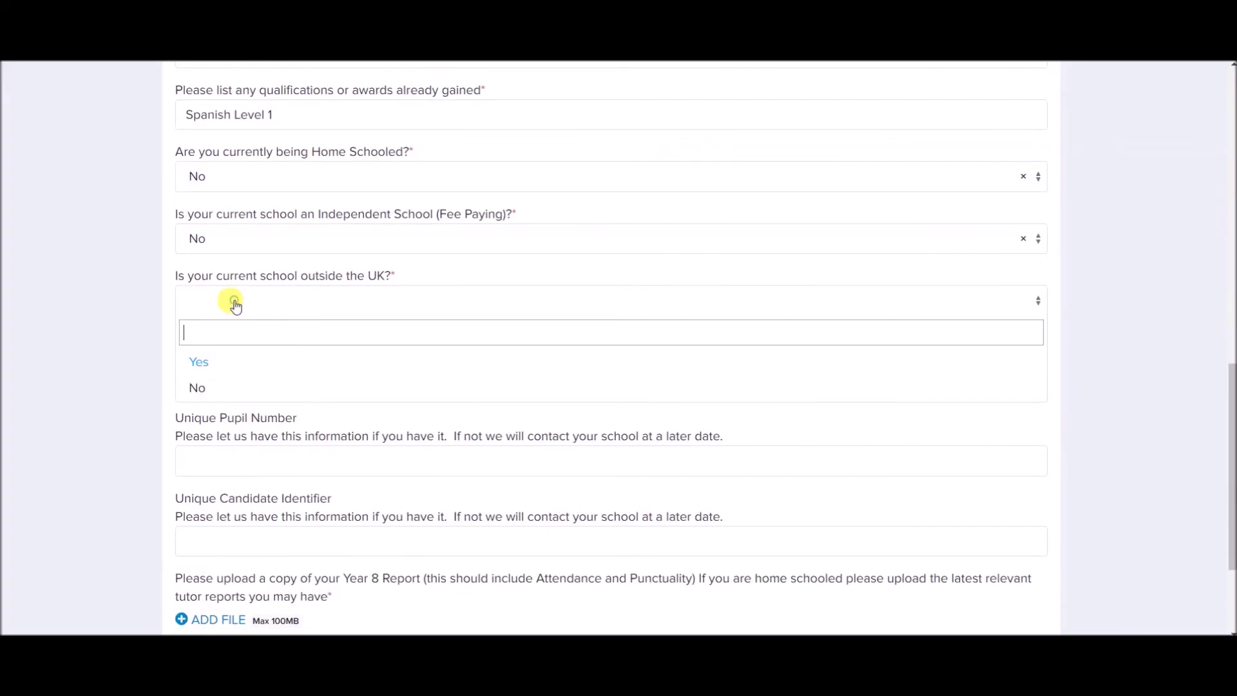
click(234, 392)
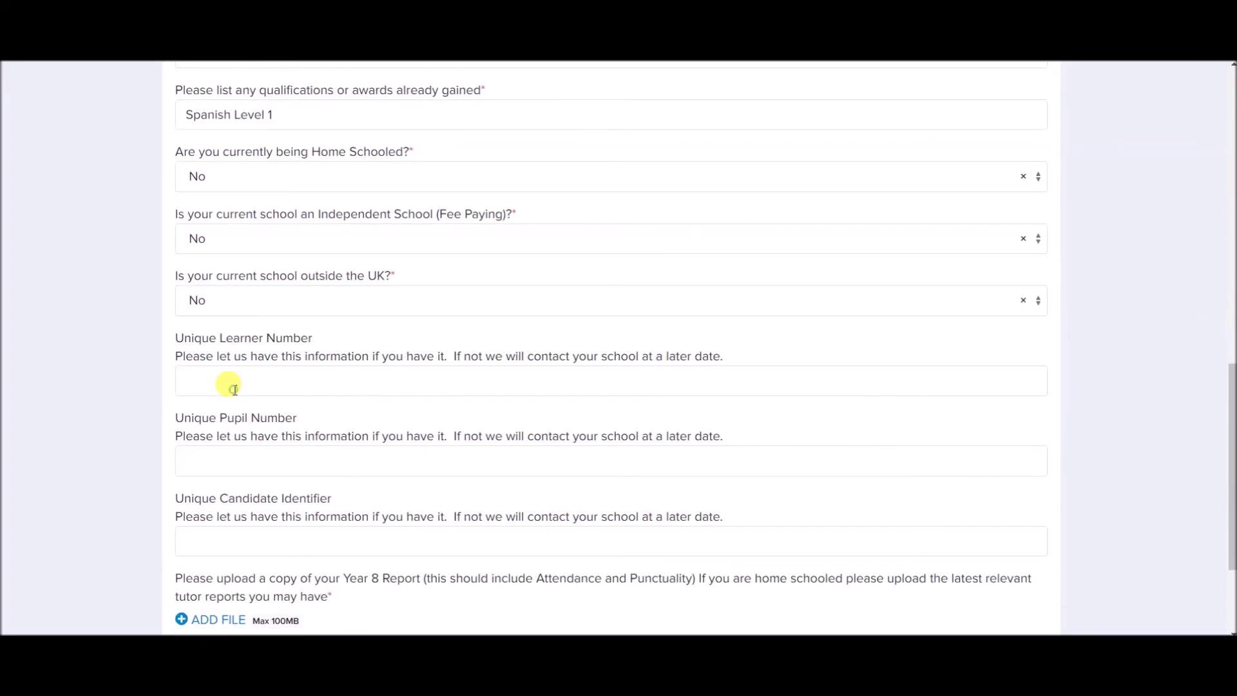
scroll(230, 387, down, 2)
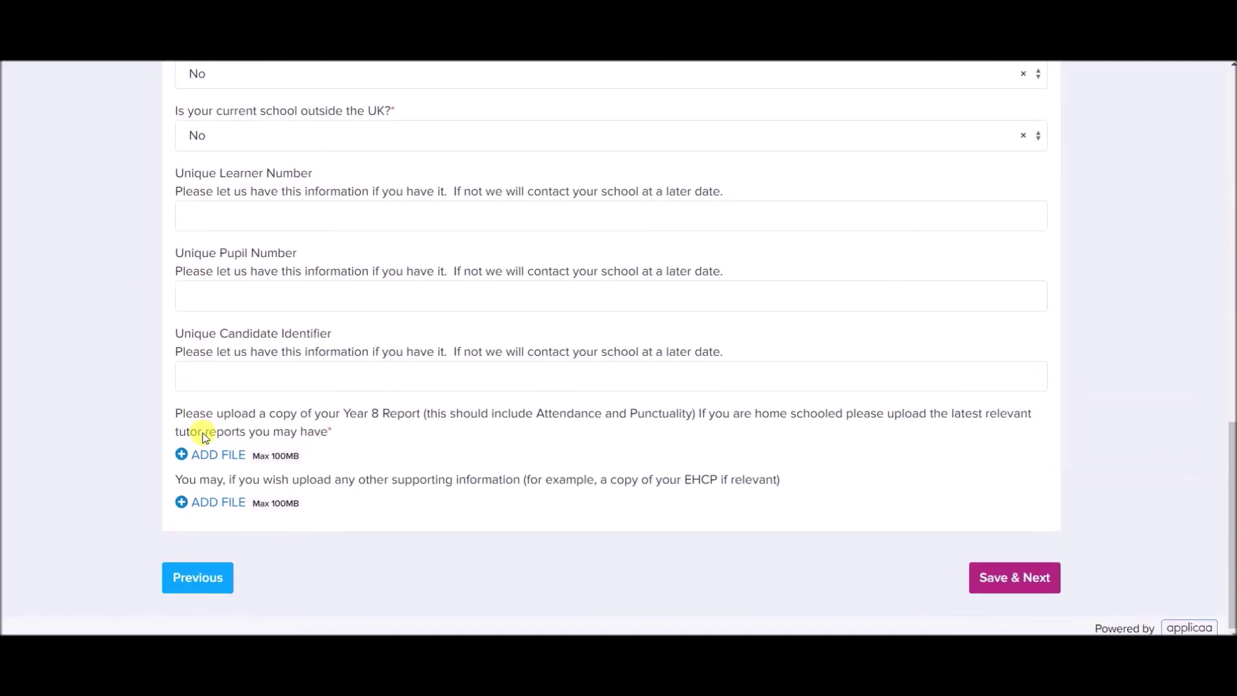
Upload the Year 8 report and tutor reference documents to the Year 8 Report field.
click(208, 453)
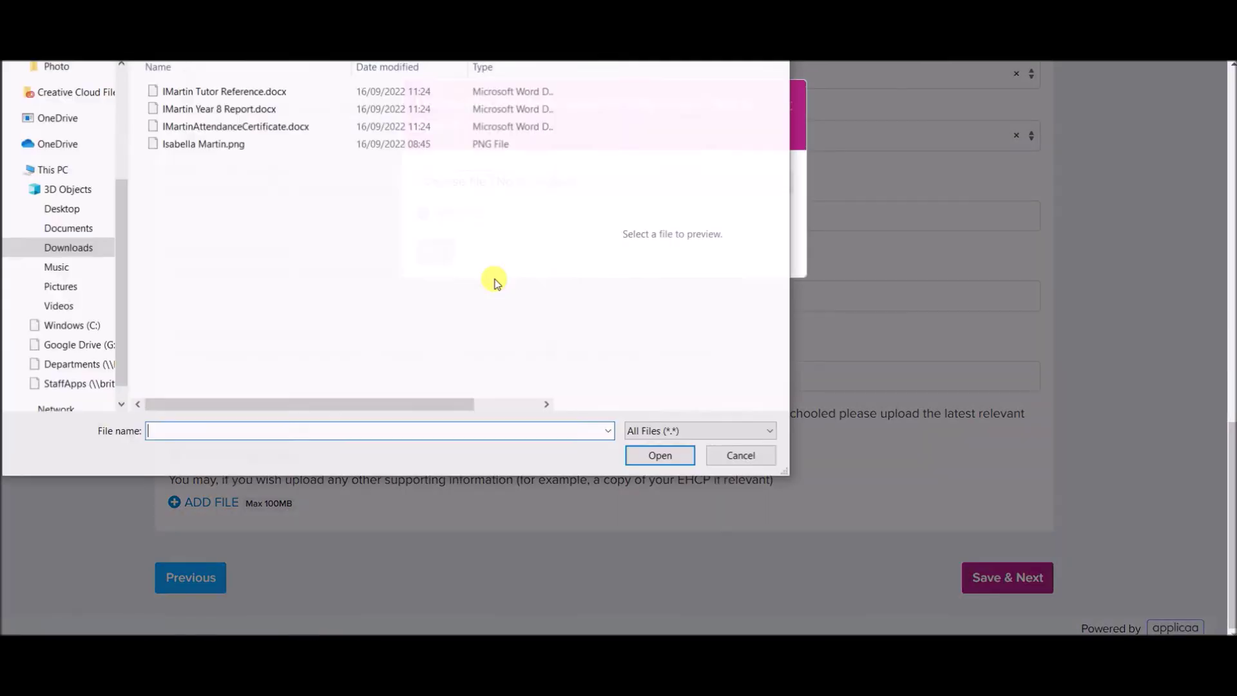
click(257, 90)
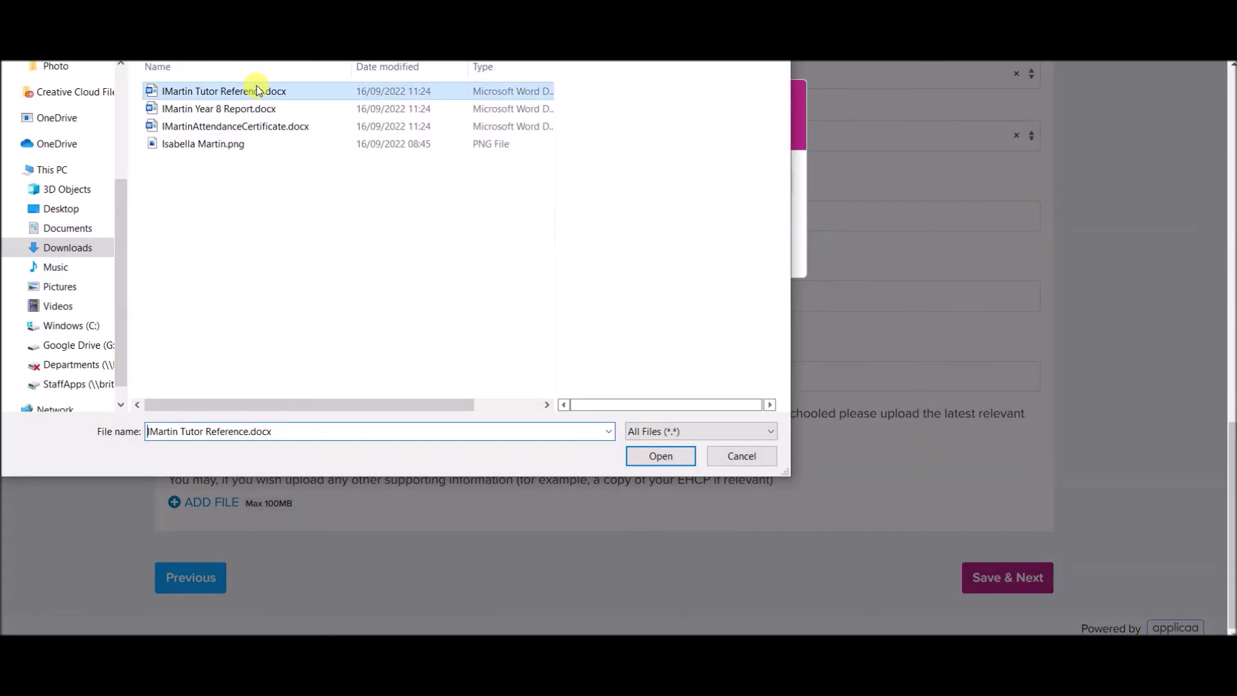
click(263, 129)
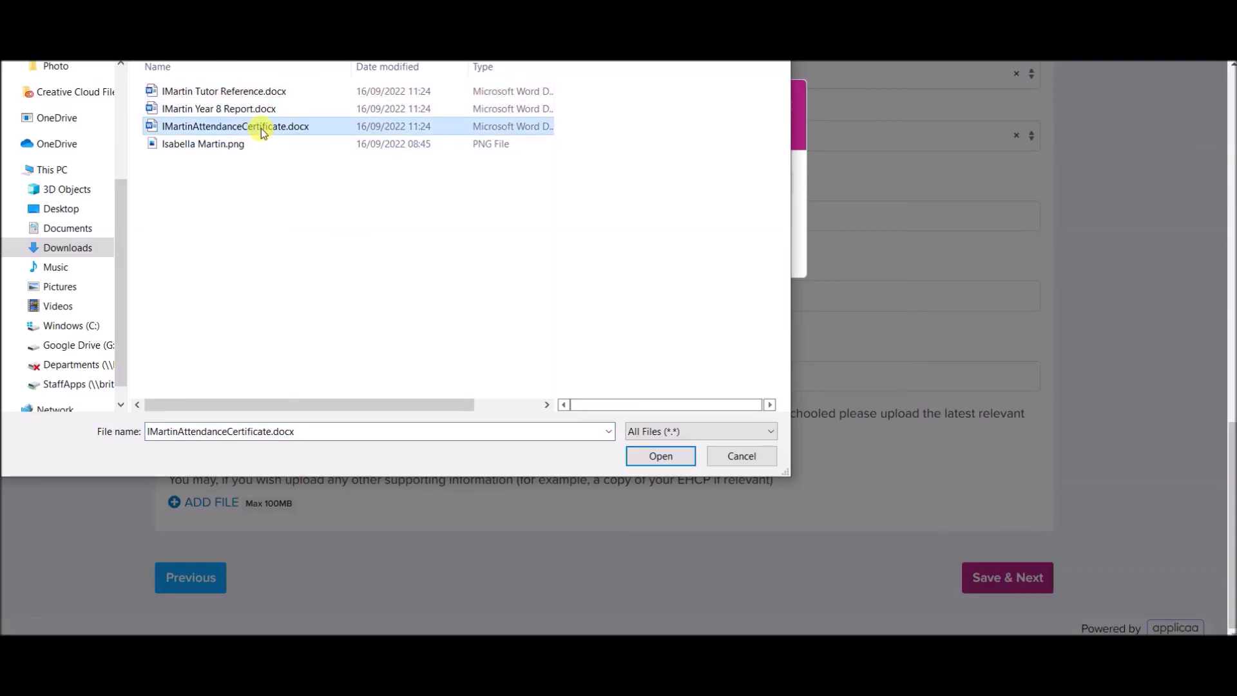
double_click(248, 110)
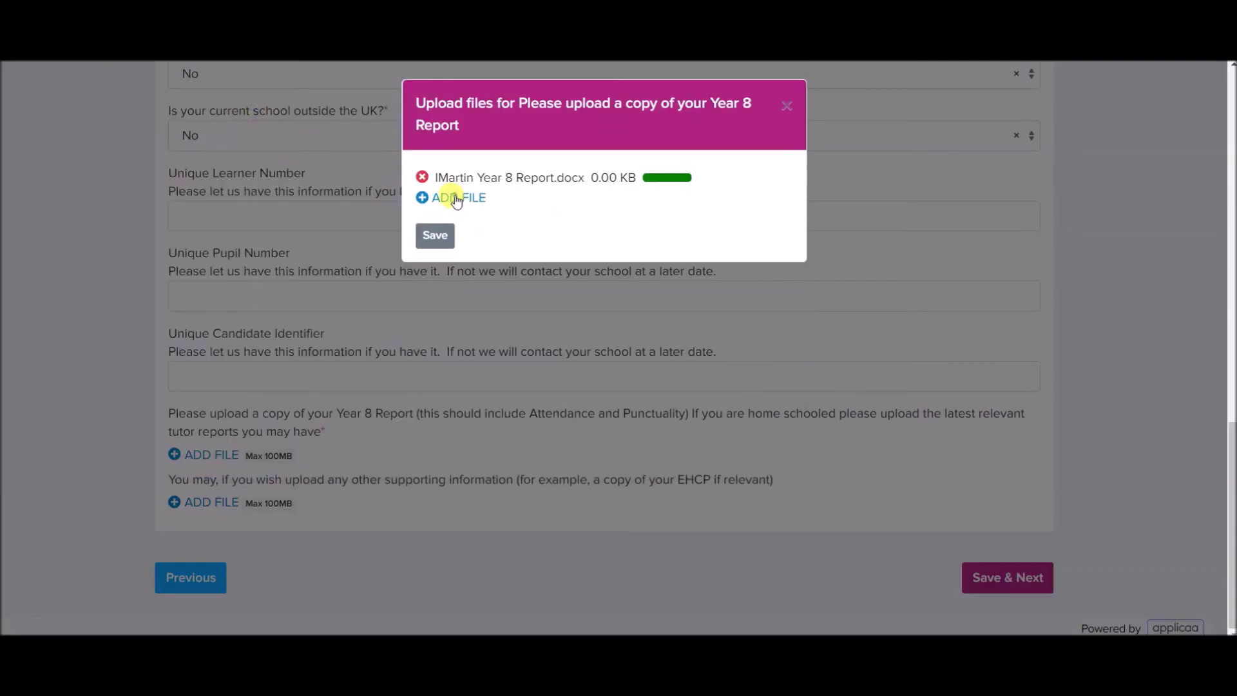
click(457, 199)
click(286, 92)
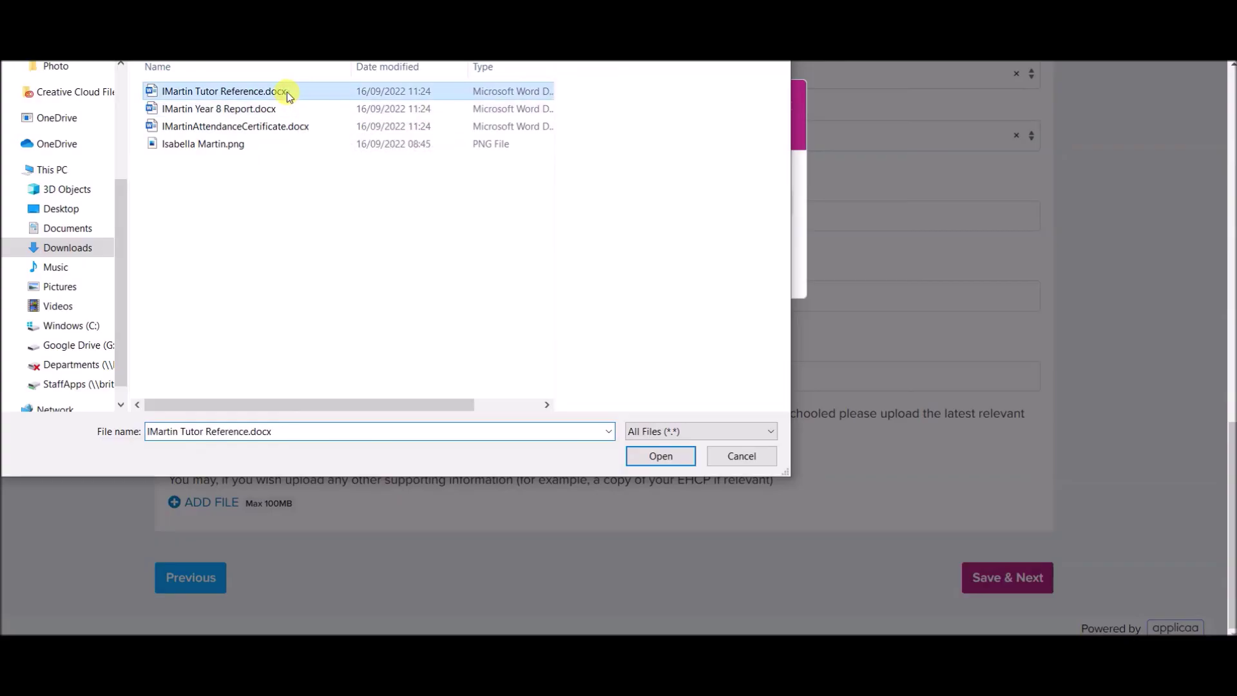
click(662, 459)
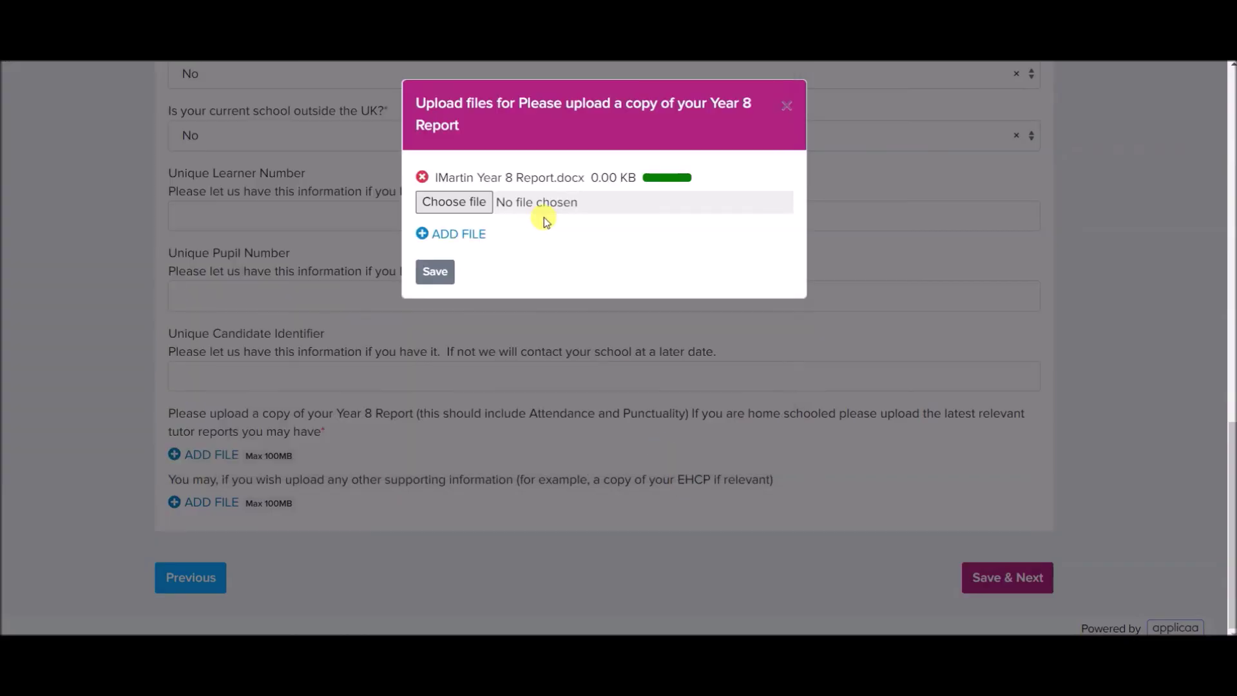
Add the attendance certificate as a third file, save the uploads, and save the education step.
click(469, 219)
click(470, 222)
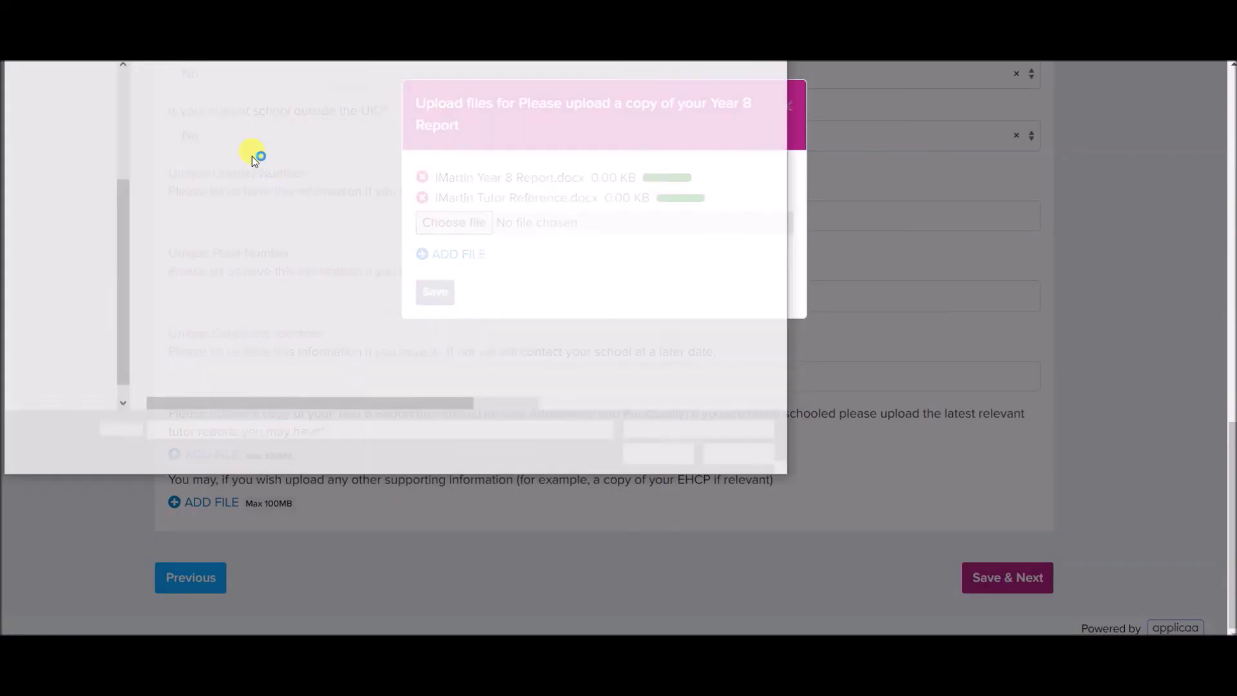
click(212, 127)
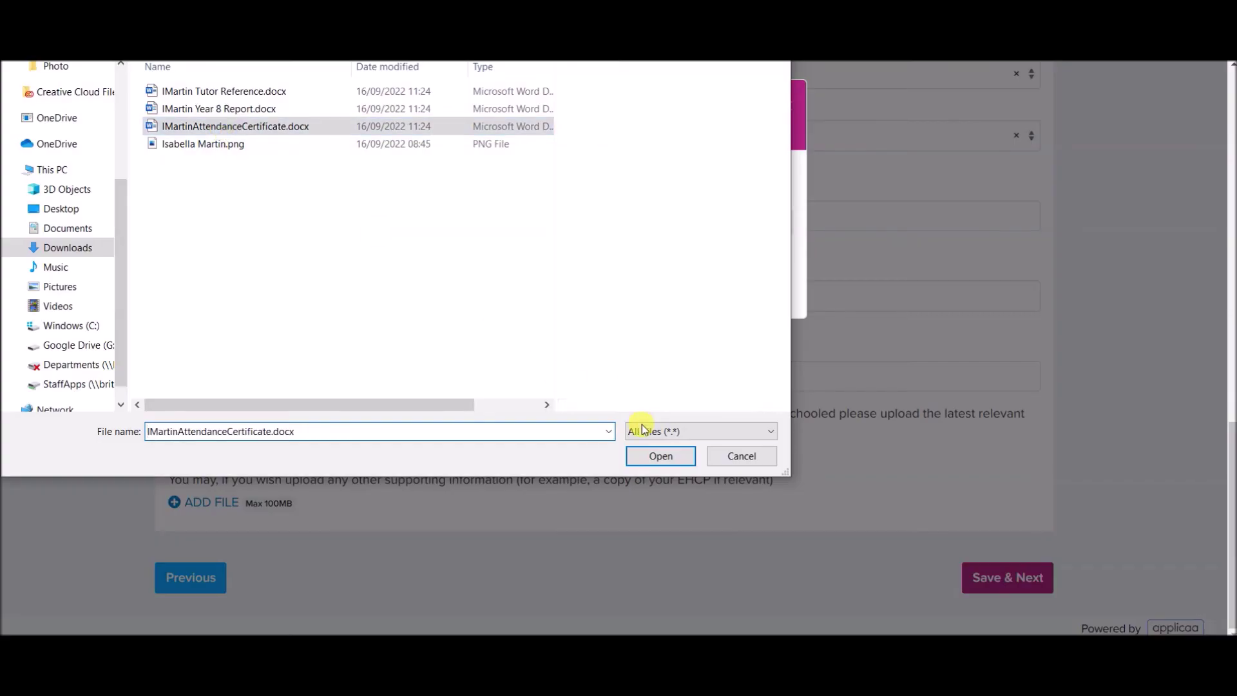
click(652, 456)
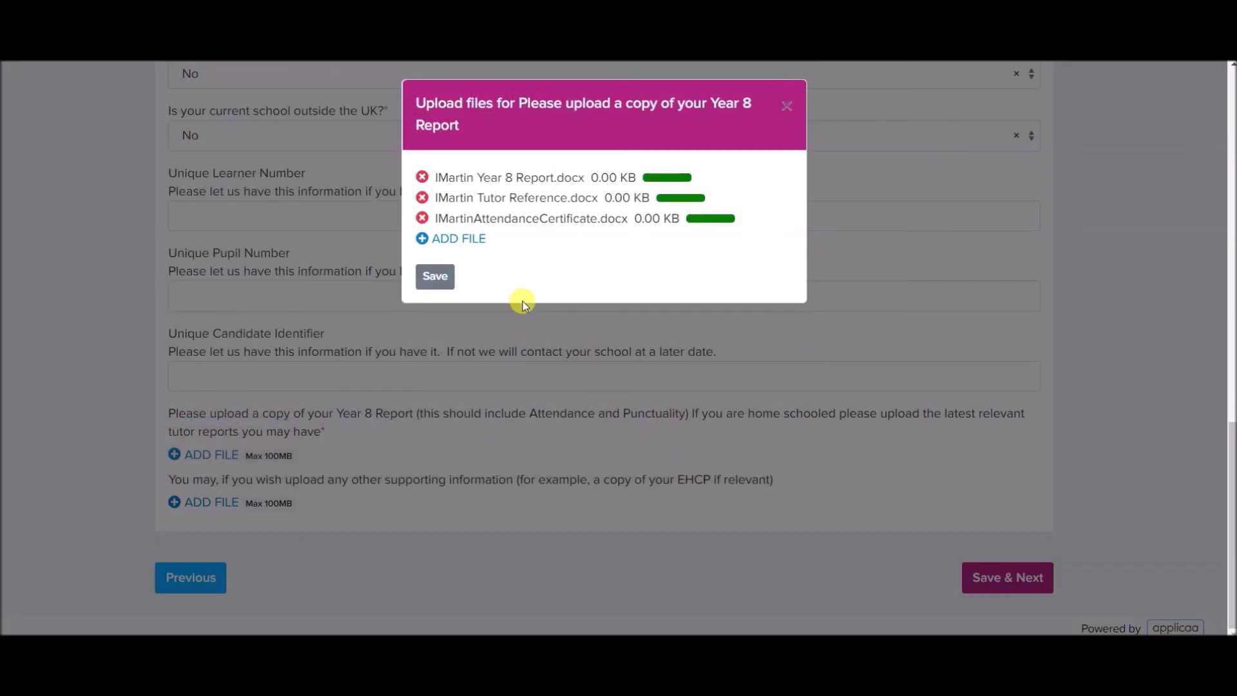
click(431, 280)
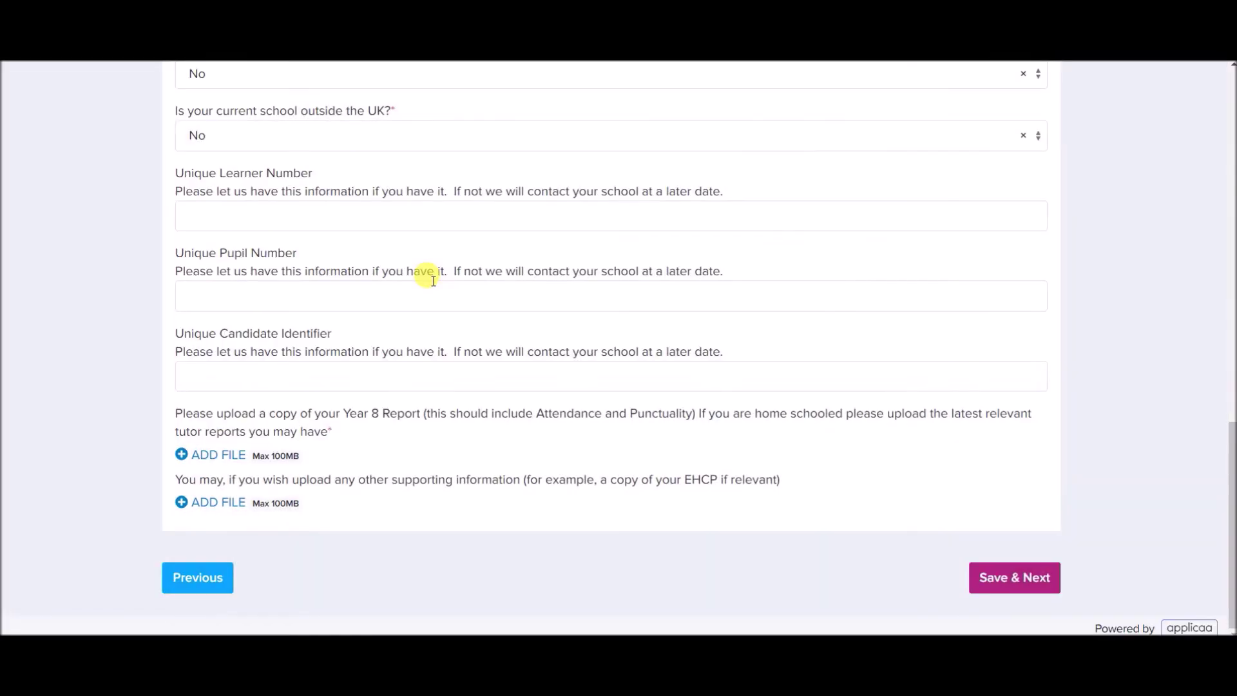
click(995, 575)
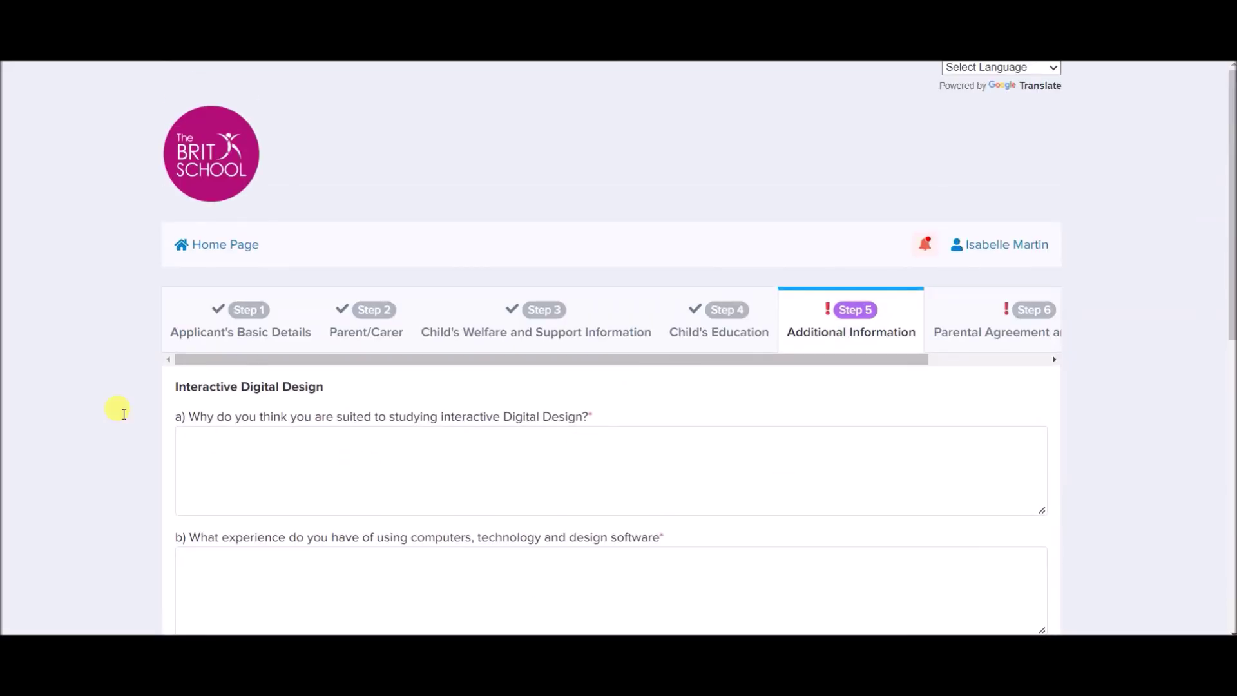
Explain why the applicant suits Interactive Digital Design, citing a liking for designing packaging.
scroll(57, 385, down, 3)
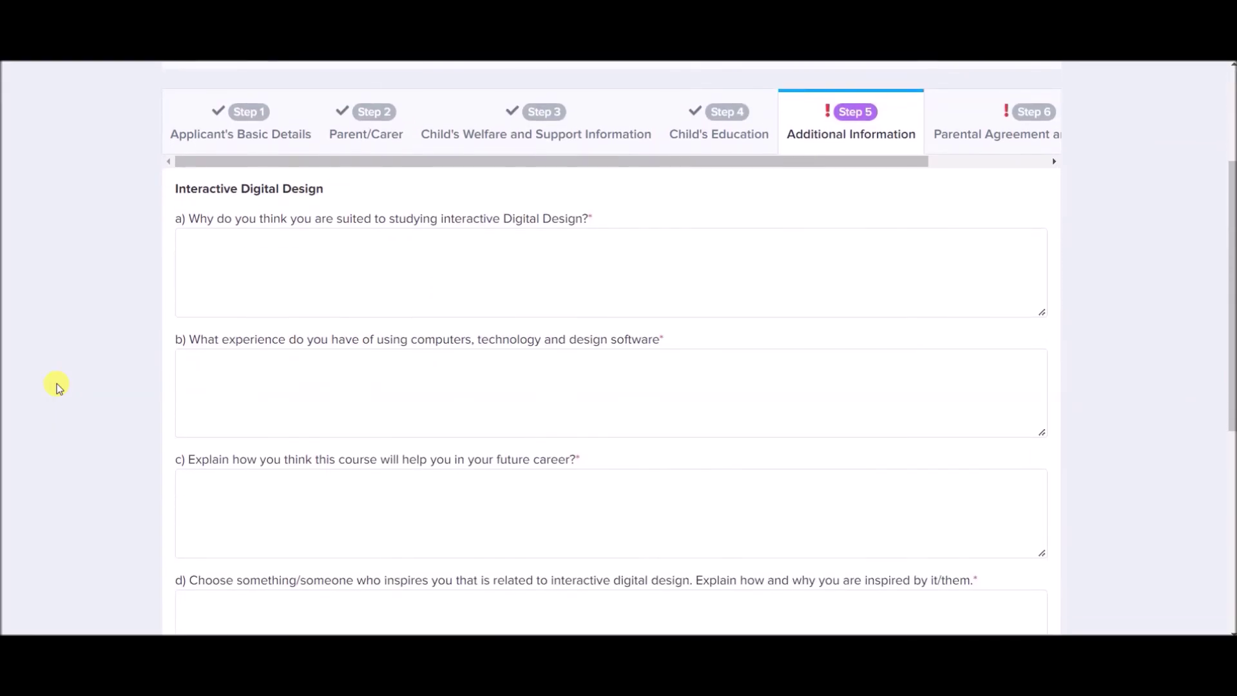
click(269, 283)
text(I think I'm )
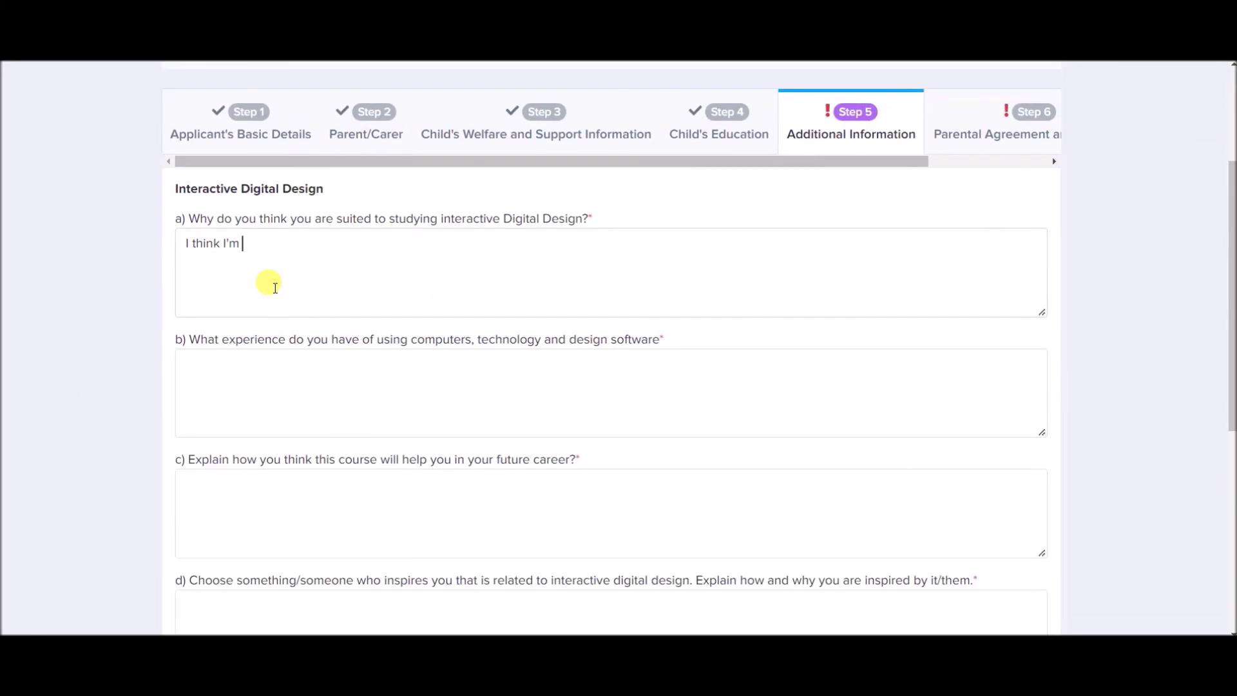
text(suted to IDD becau)
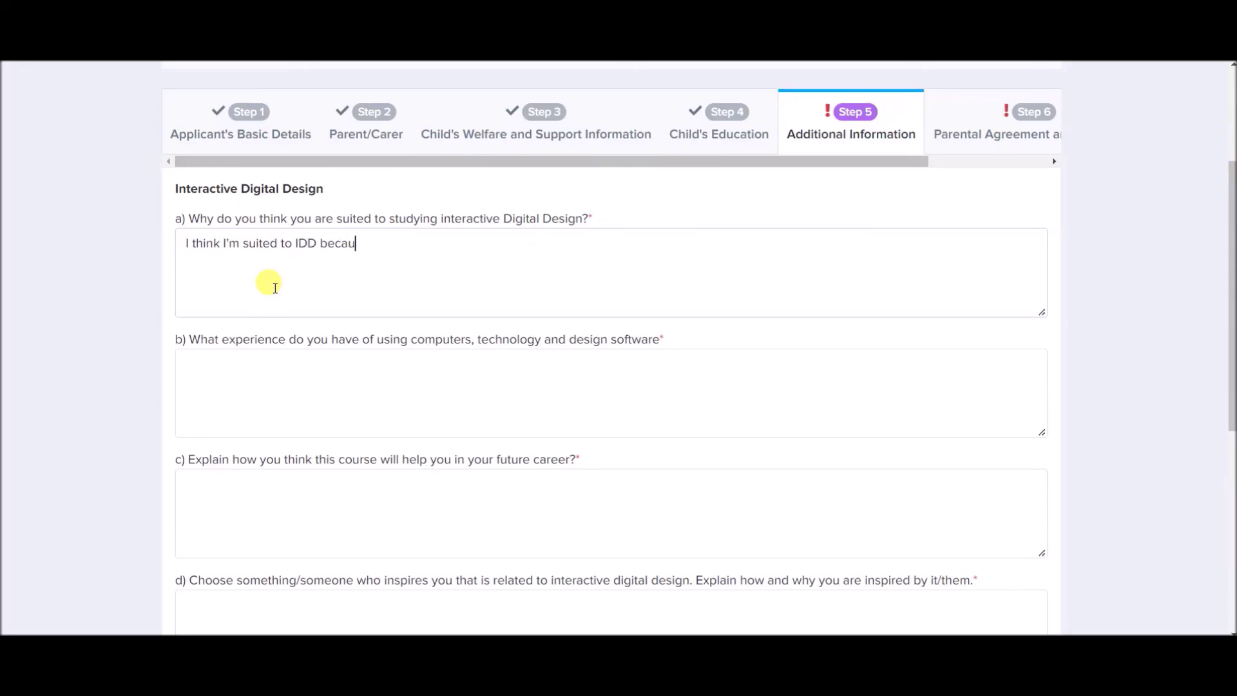
text(se I like designing packin)
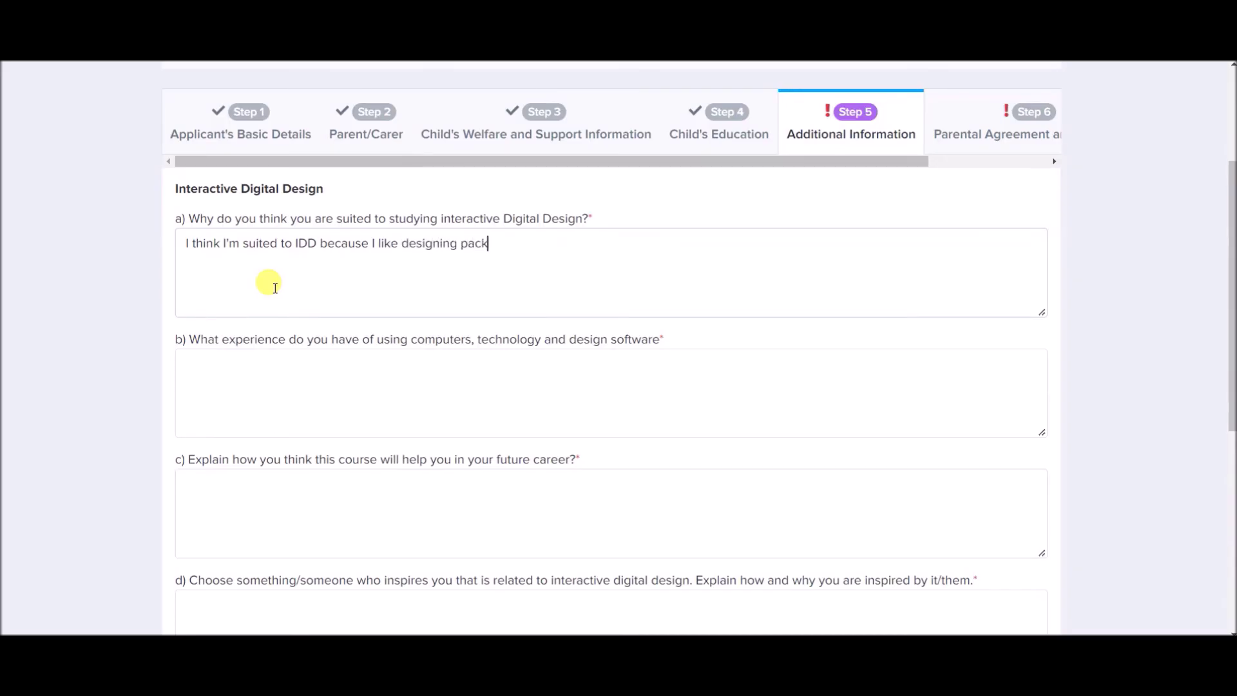
text(ging.)
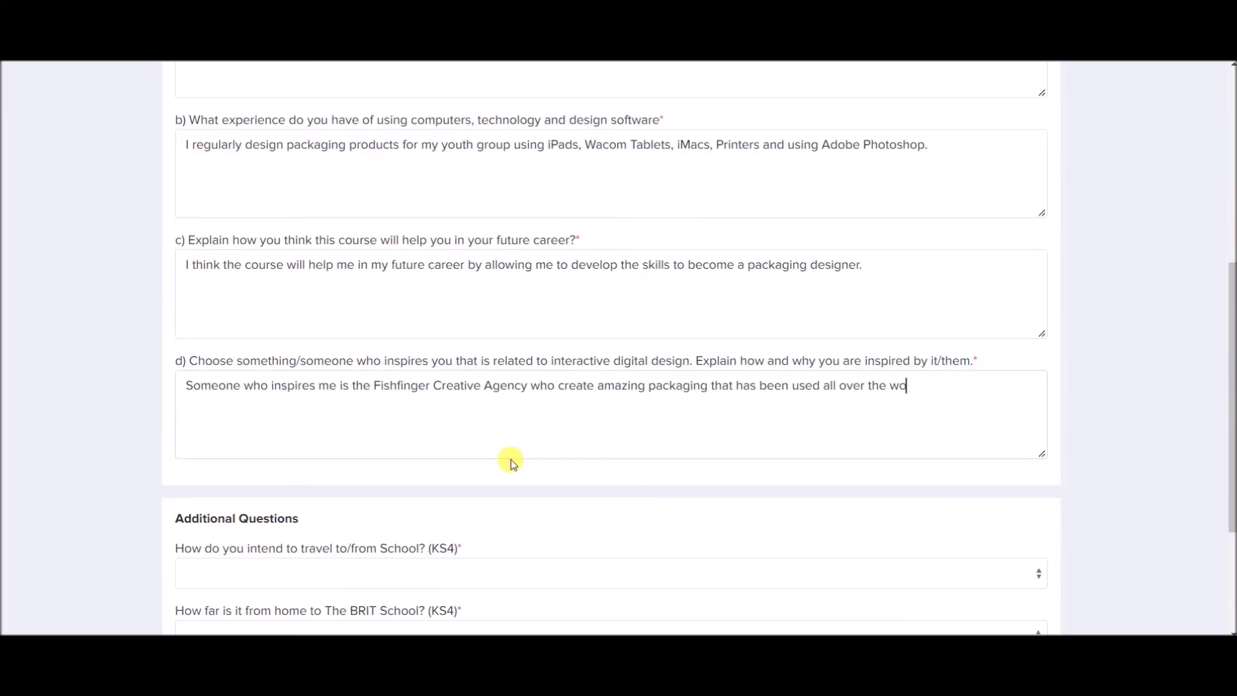
text(rl)
scroll(513, 464, down, 3)
Choose Bus, between 2 and 5km, and Social Media for the additional questions, then save.
click(398, 365)
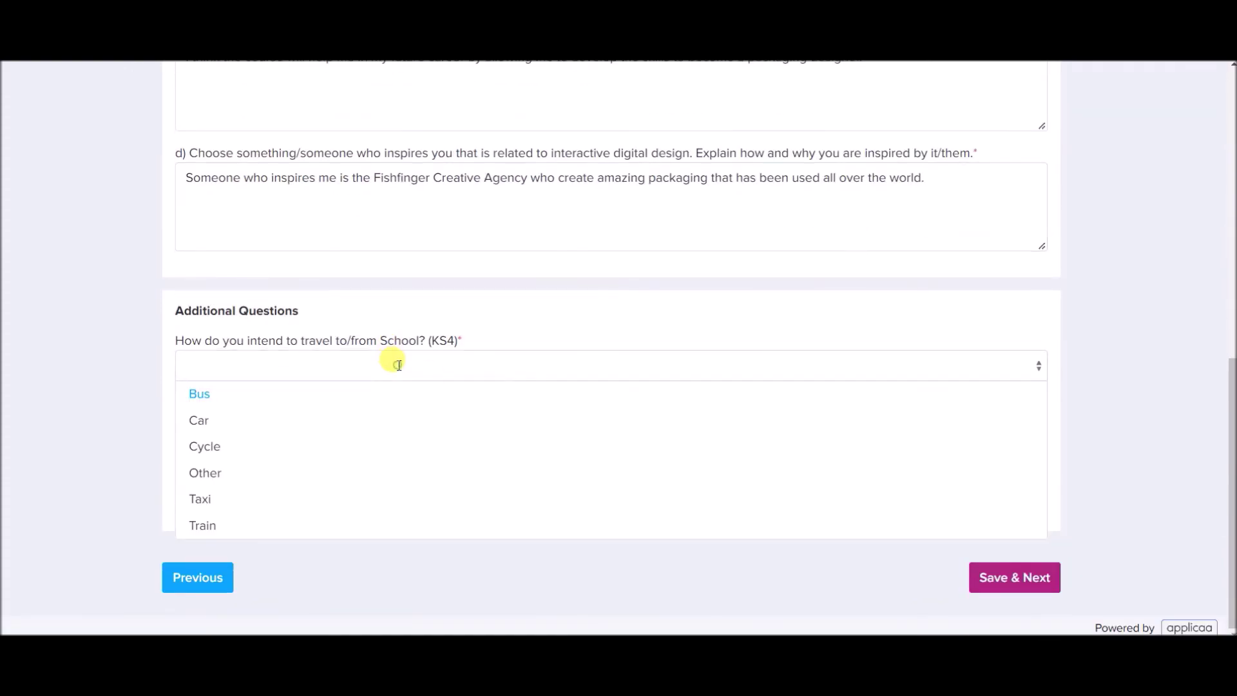
click(289, 394)
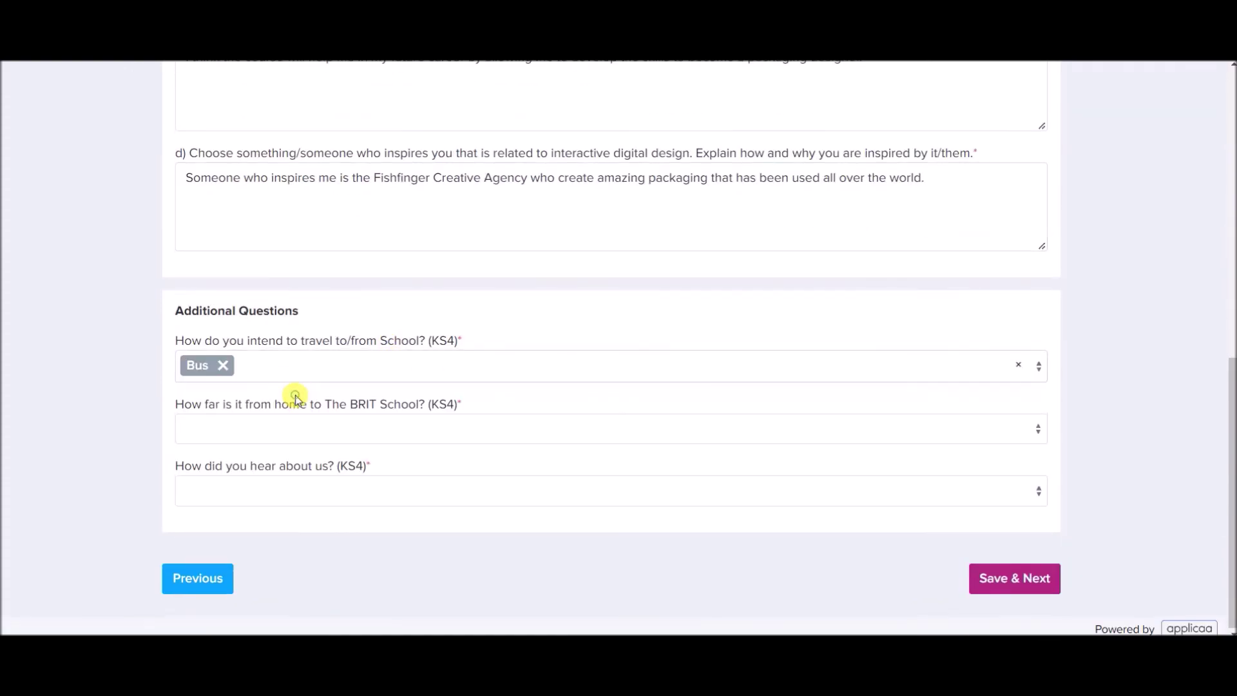
click(313, 437)
click(317, 513)
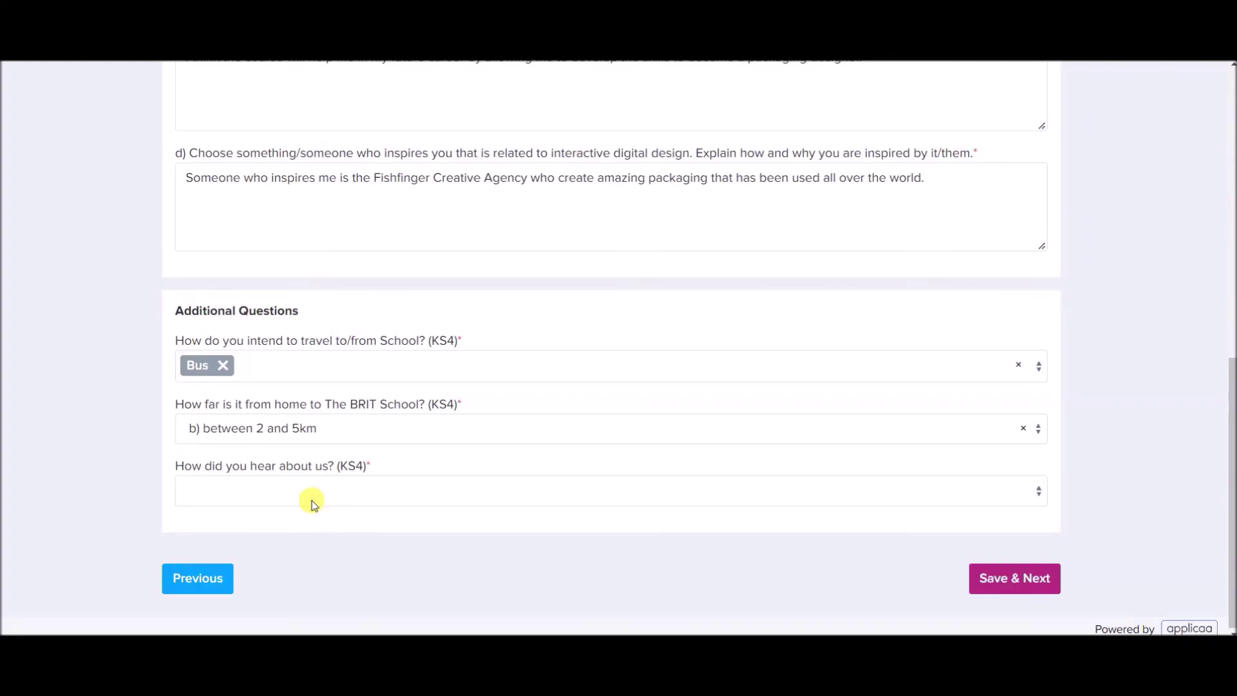
click(296, 490)
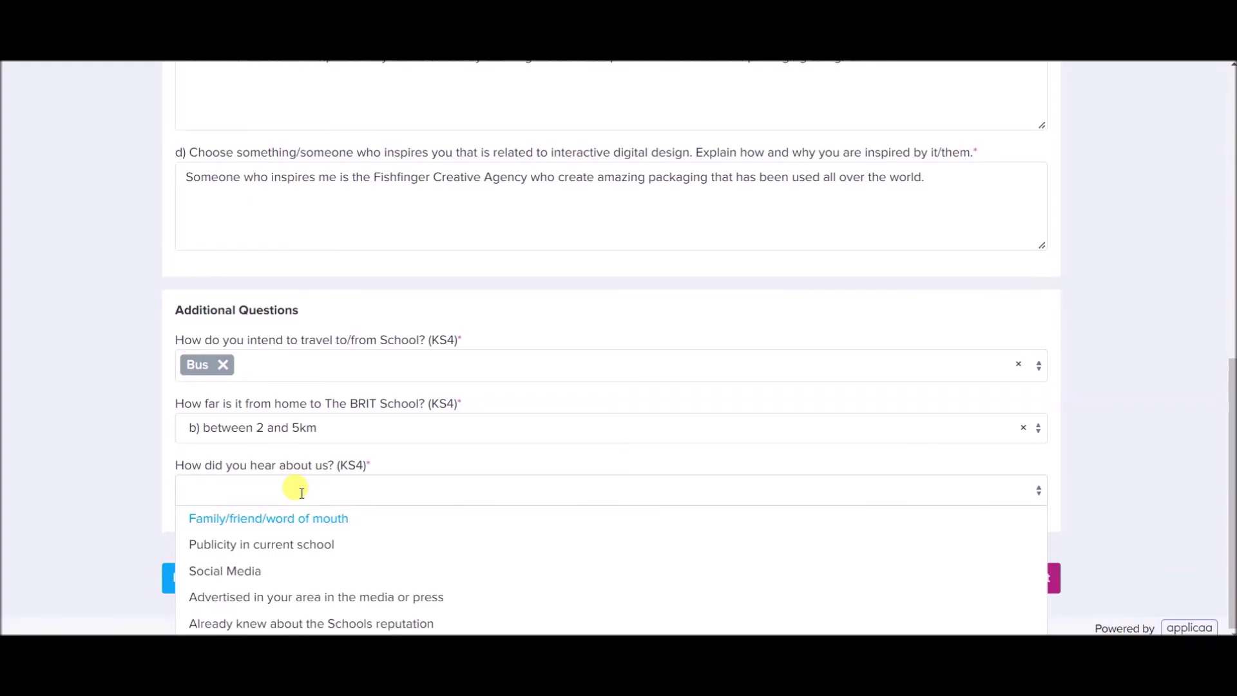
click(271, 570)
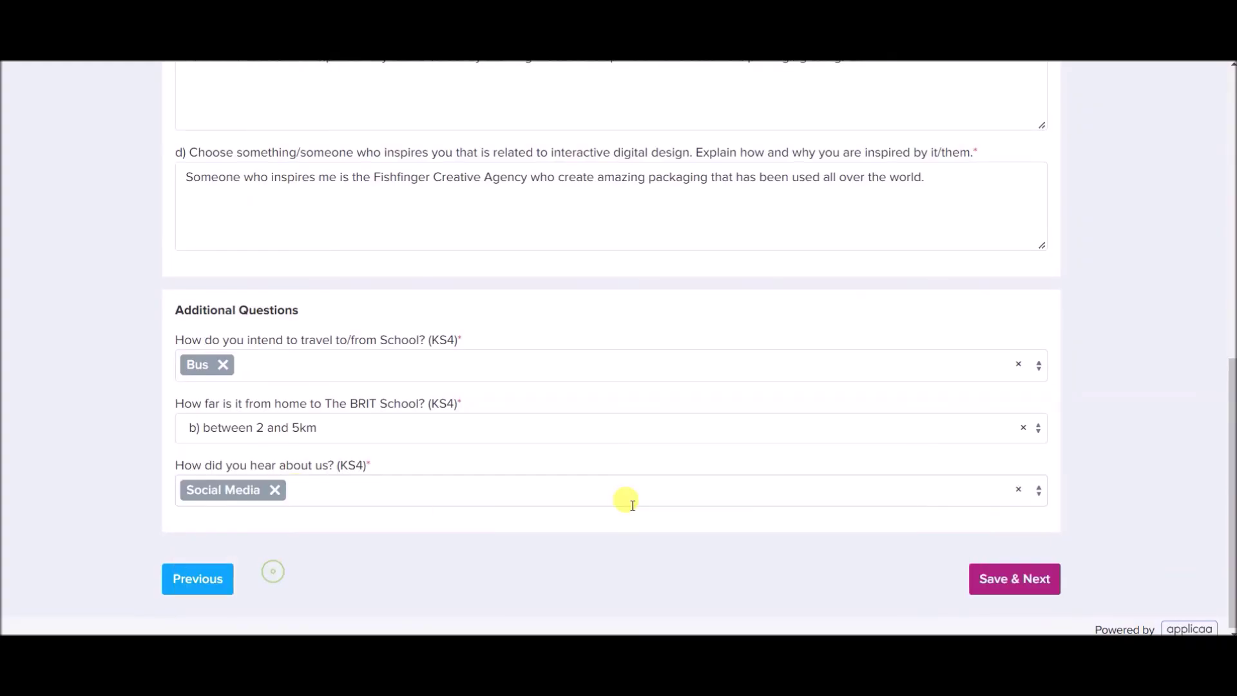
click(1016, 579)
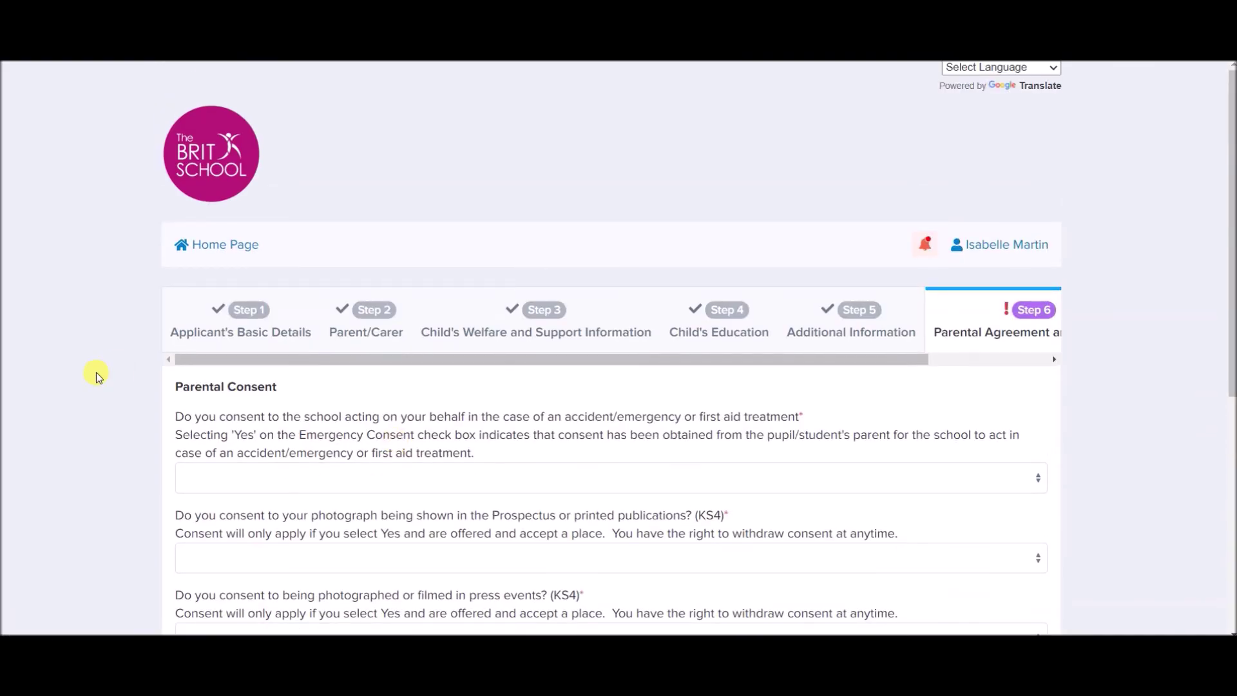
Consent Yes to emergency treatment and prospectus photos, and No to press event filming.
scroll(96, 377, down, 3)
click(217, 296)
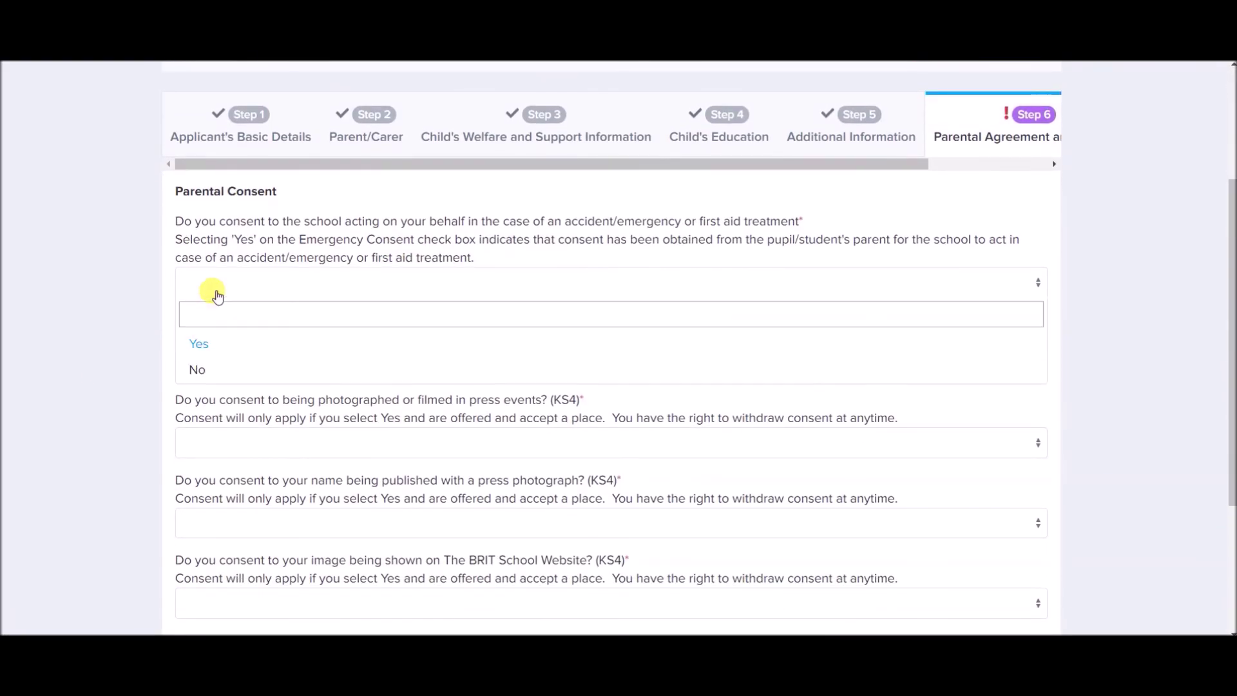
click(217, 345)
scroll(115, 339, down, 2)
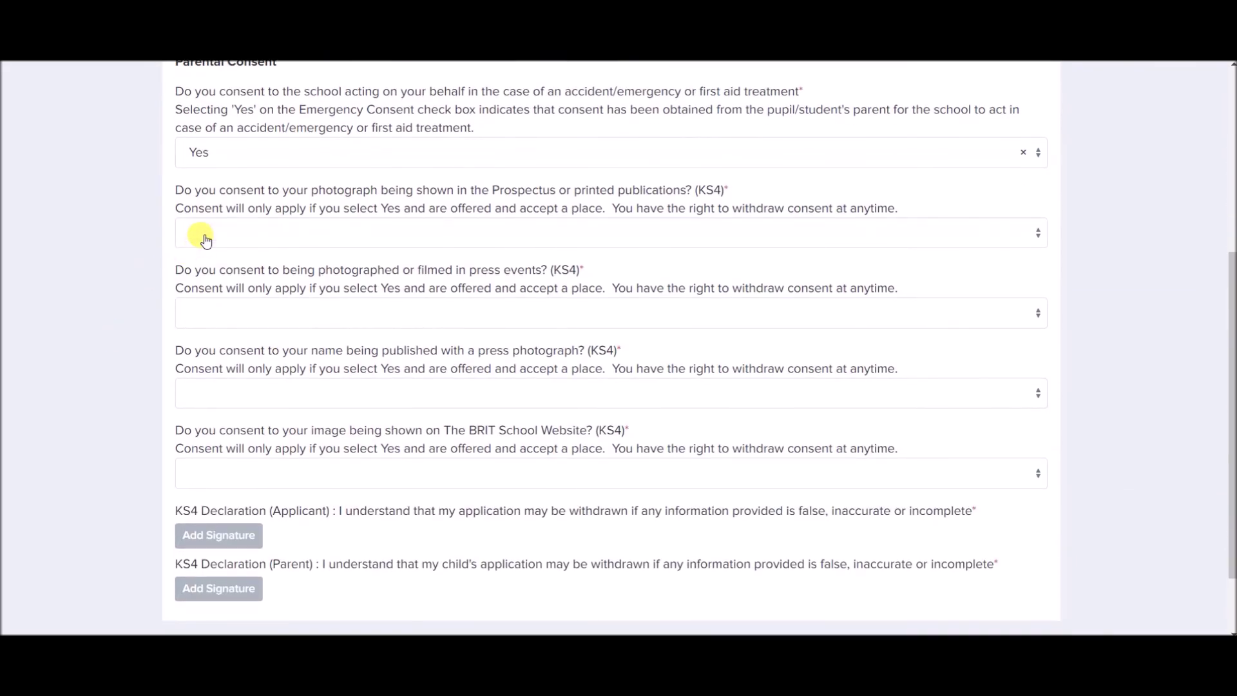
click(206, 240)
click(201, 289)
click(214, 314)
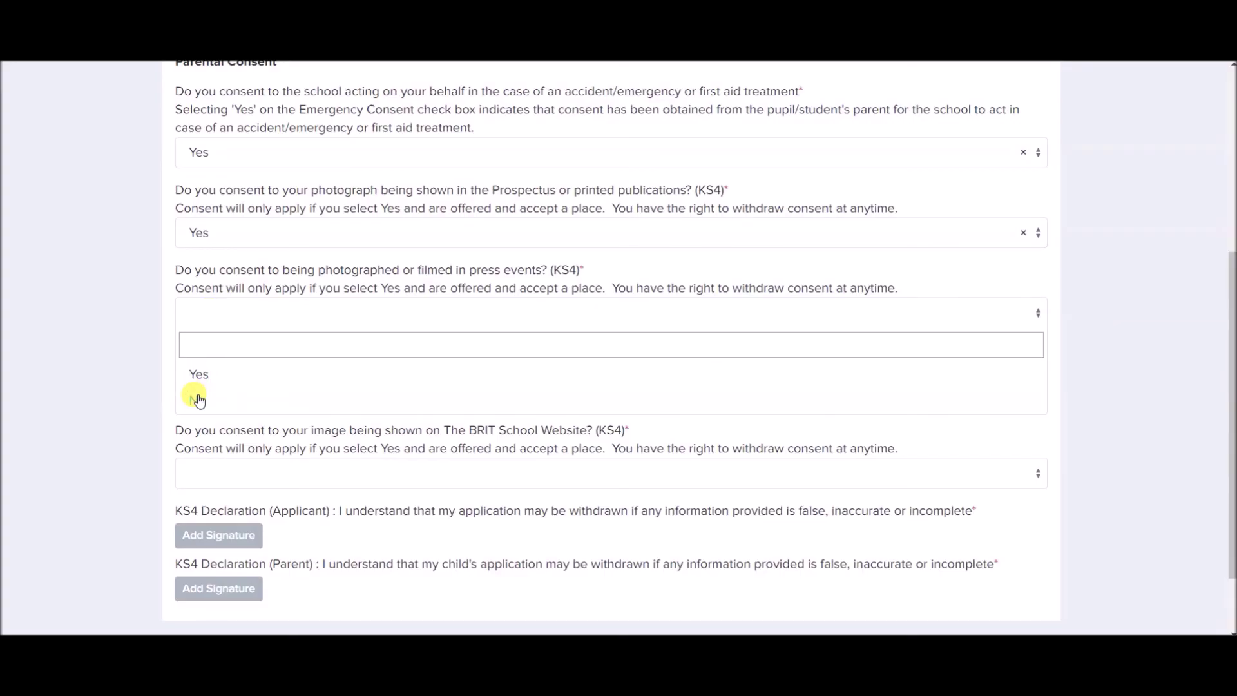
click(197, 398)
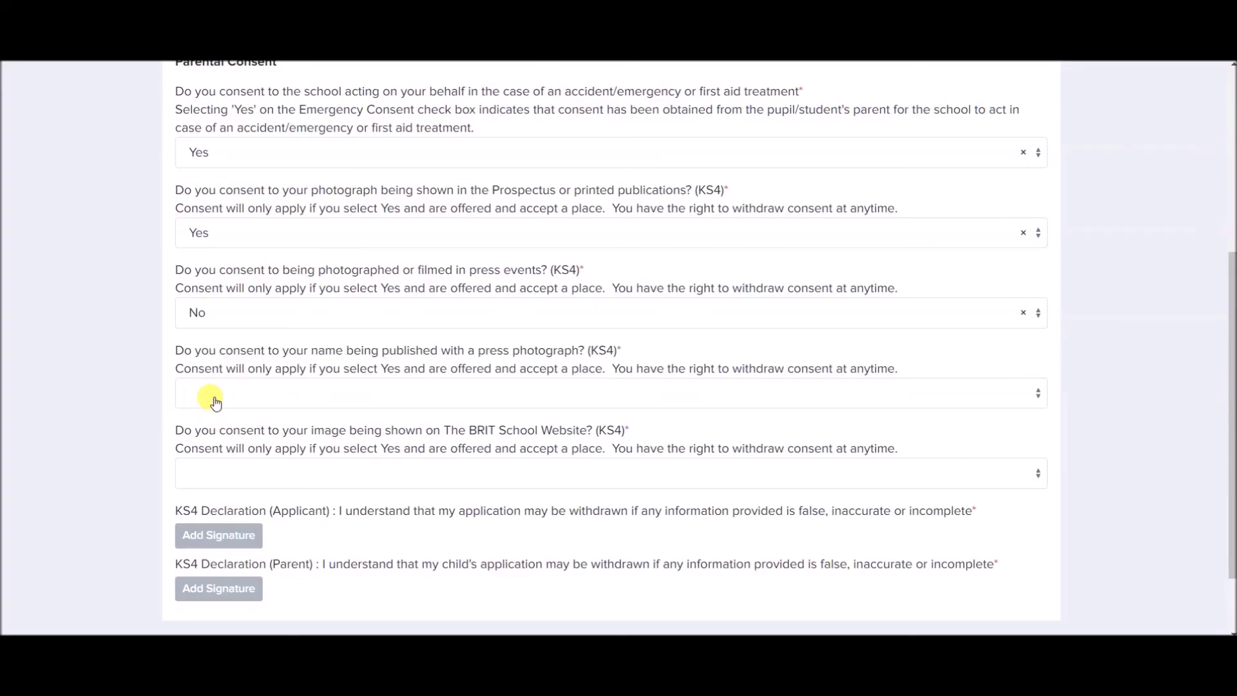
Consent Yes to naming the child with press photos and showing their image on the website.
click(211, 398)
click(200, 453)
scroll(88, 404, down, 1)
click(228, 382)
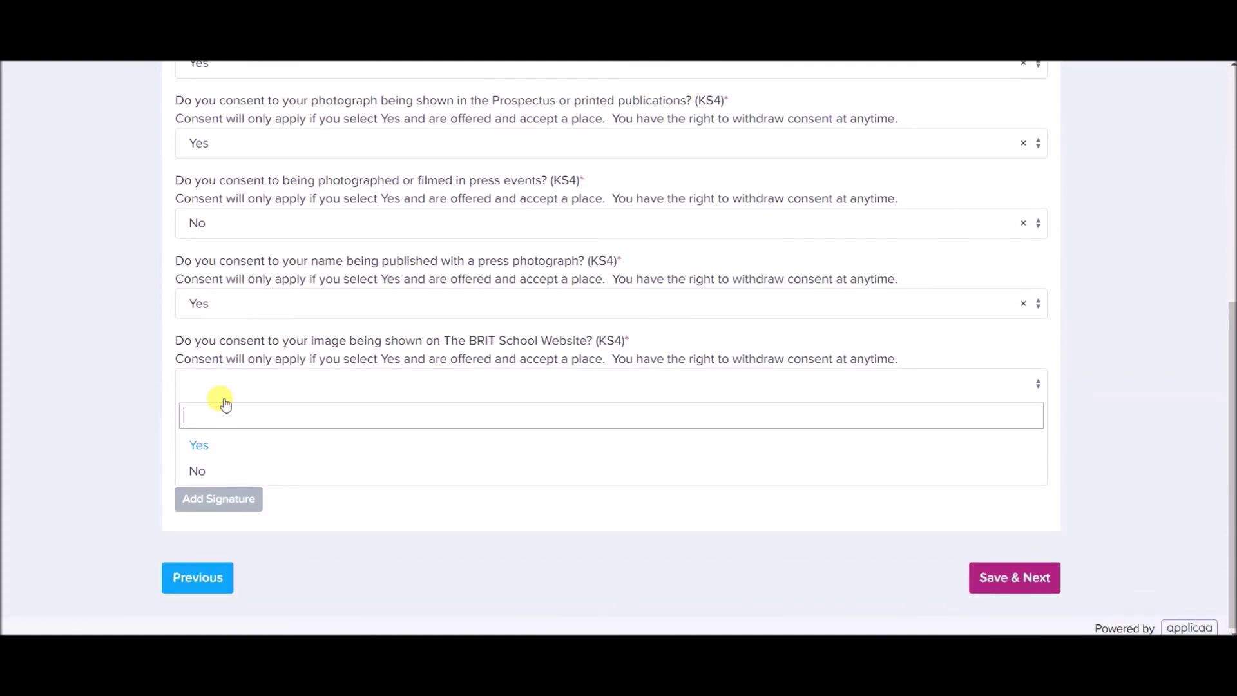
click(208, 450)
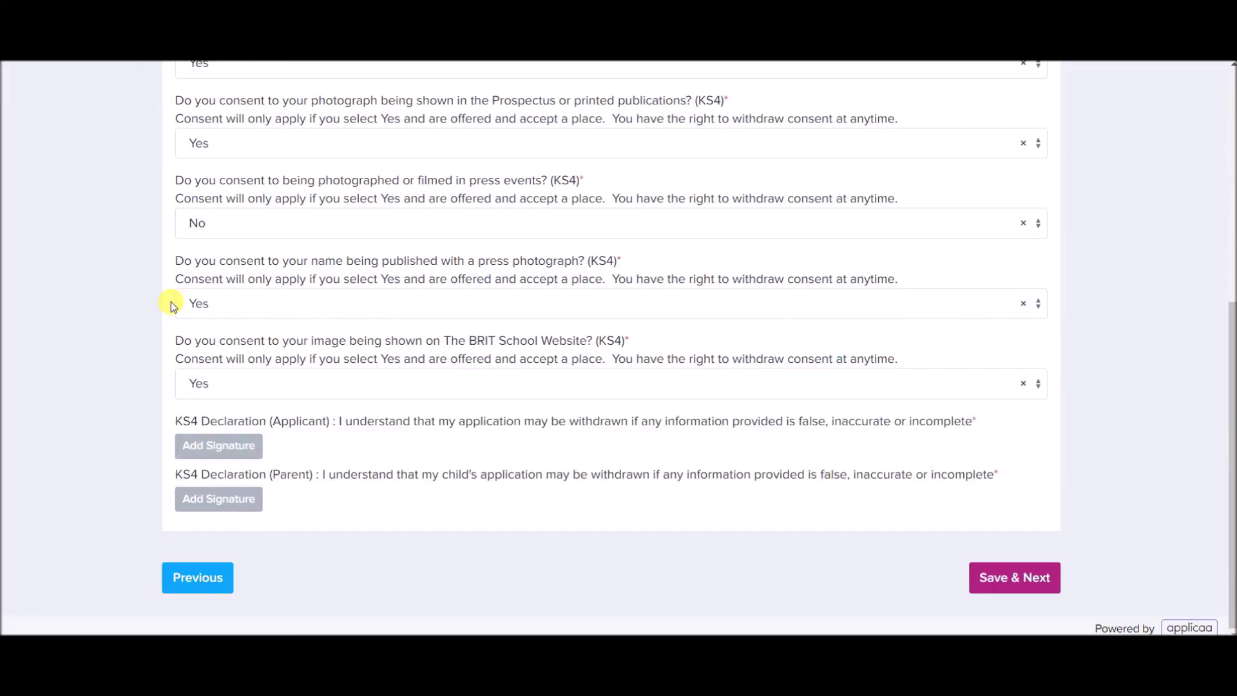
scroll(147, 311, up, 3)
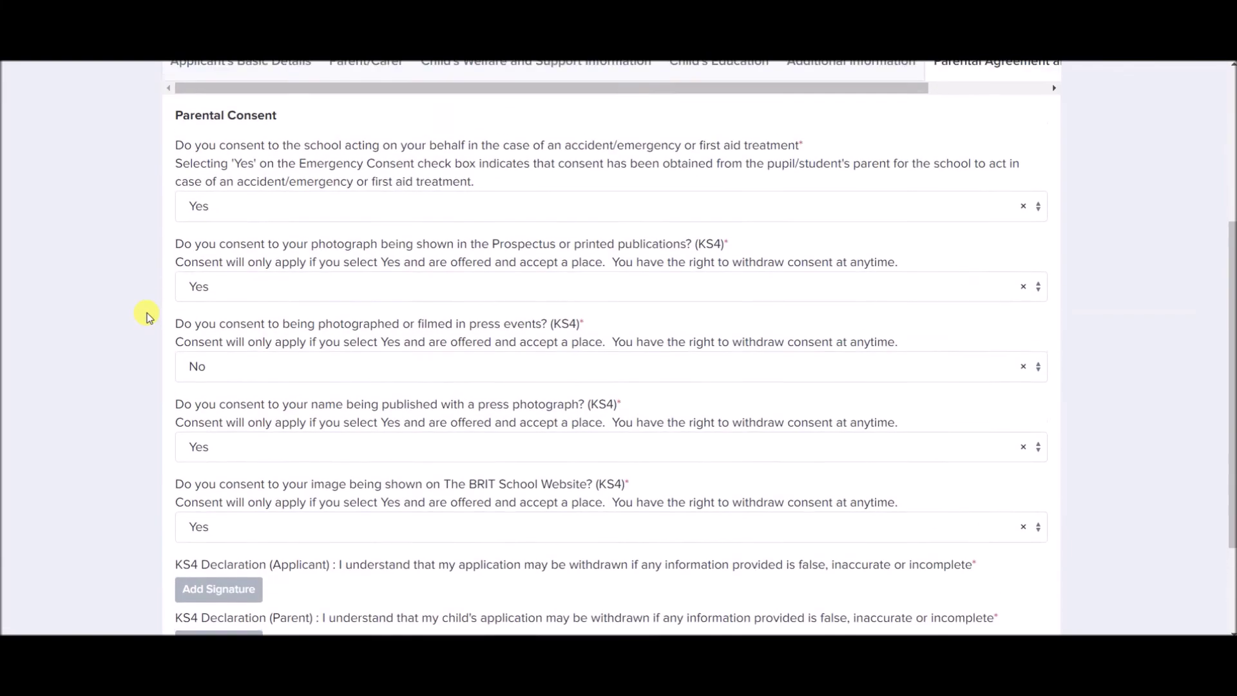
scroll(147, 311, down, 3)
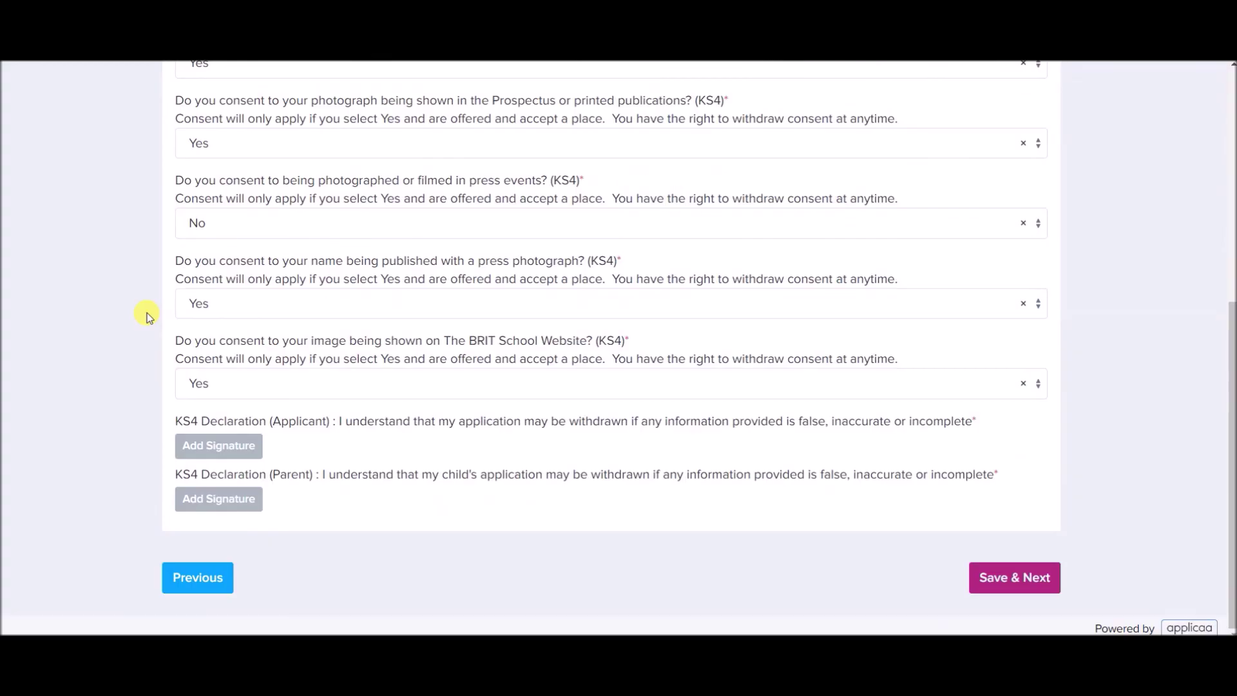
Draw and accept the applicant's signature on the declaration.
click(206, 447)
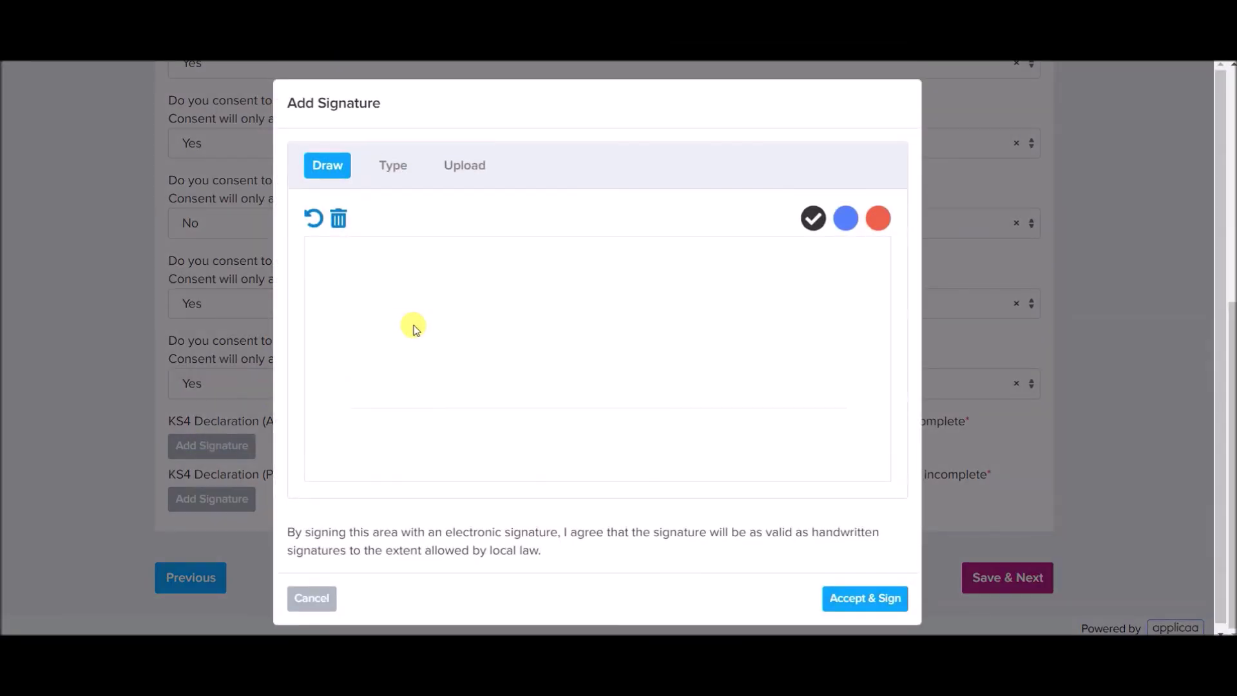
mouse_move(459, 299)
mouse_down()
mouse_move(466, 329)
mouse_move(436, 348)
mouse_move(497, 363)
mouse_up()
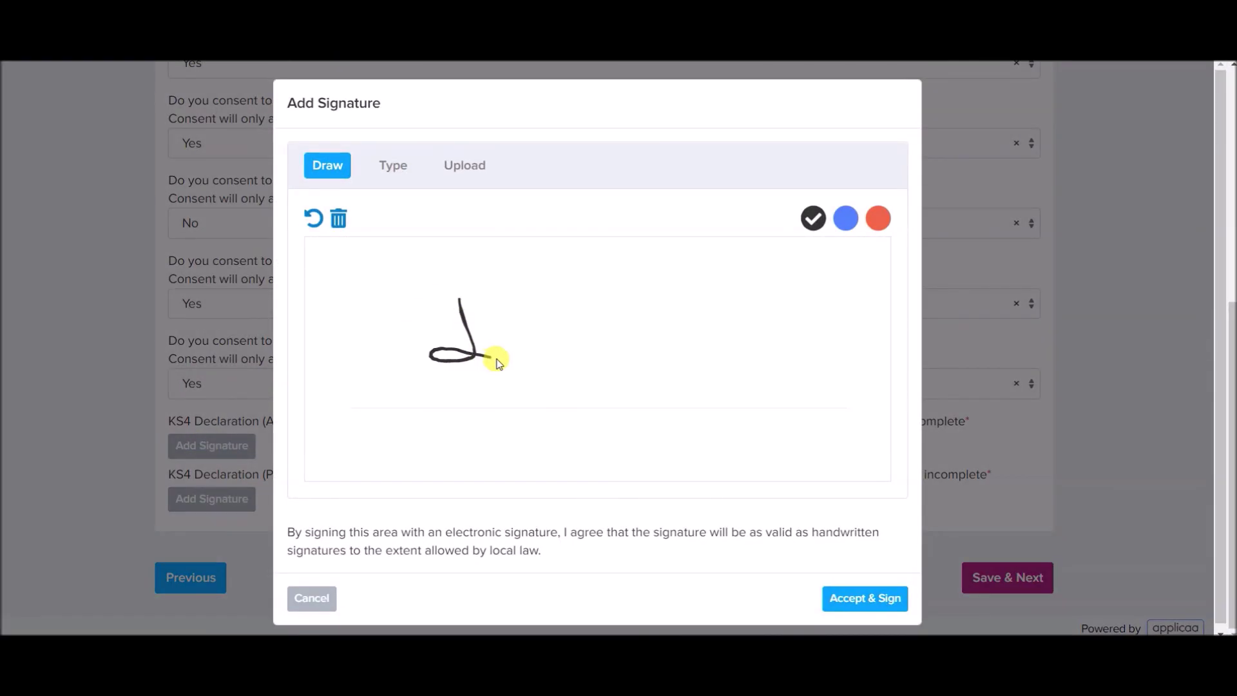
mouse_move(441, 290)
mouse_down()
mouse_move(480, 305)
mouse_move(502, 350)
mouse_move(511, 284)
mouse_move(547, 270)
mouse_move(571, 372)
mouse_up()
mouse_move(629, 309)
mouse_down()
mouse_move(611, 350)
mouse_move(624, 315)
mouse_move(626, 411)
mouse_up()
click(881, 605)
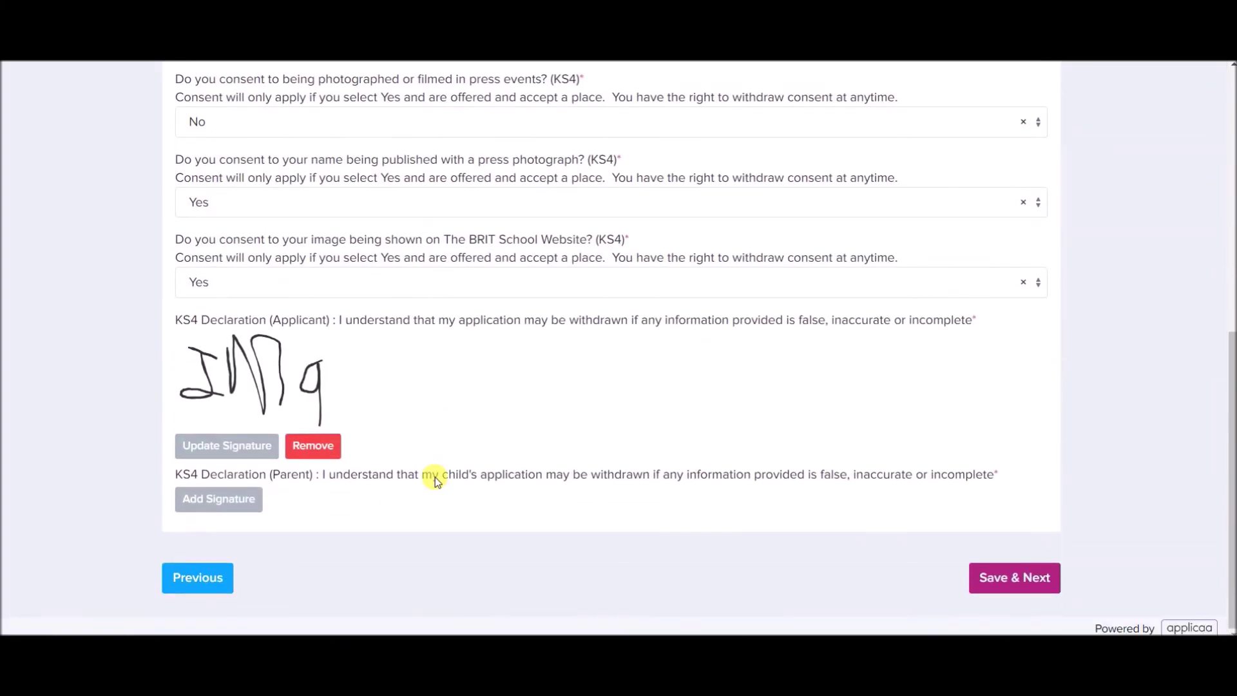
Draw and accept the parent's signature, then save the consent step.
click(212, 506)
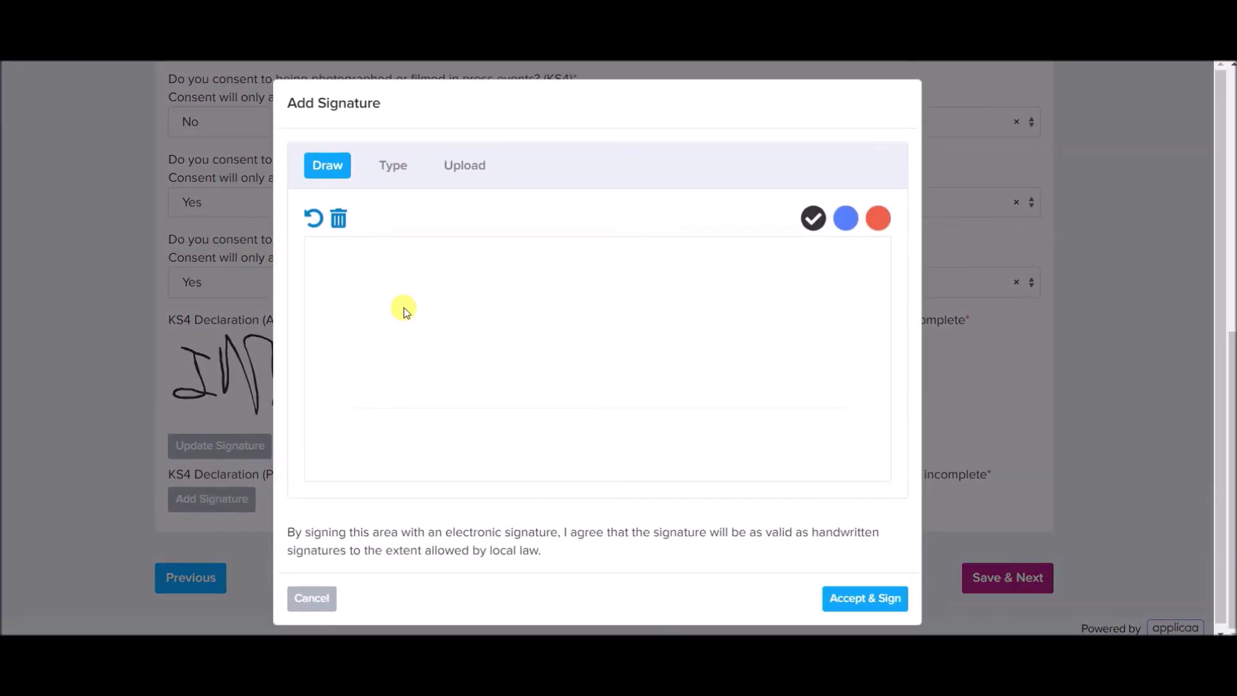
mouse_move(404, 319)
mouse_down()
mouse_move(410, 303)
mouse_move(430, 318)
mouse_up()
mouse_move(461, 310)
mouse_down()
mouse_move(489, 324)
mouse_move(477, 309)
mouse_move(502, 288)
mouse_move(500, 305)
mouse_move(559, 314)
mouse_move(583, 337)
mouse_move(516, 342)
mouse_up()
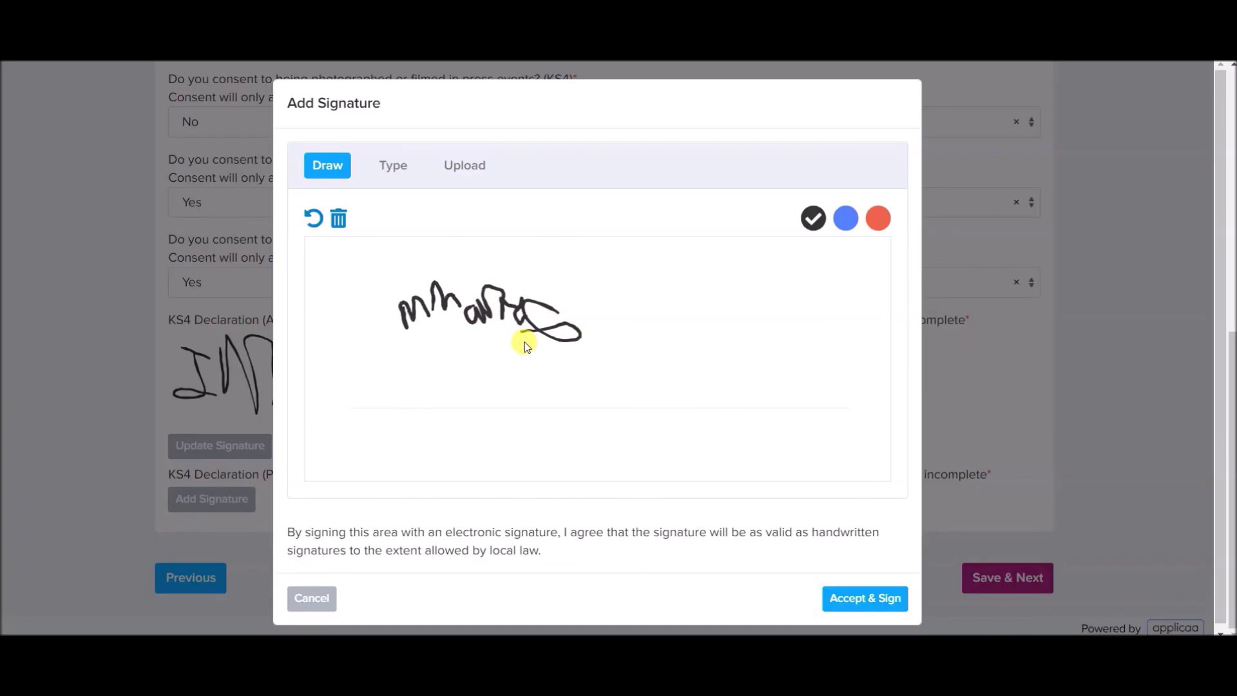
click(848, 598)
scroll(848, 602, up, 4)
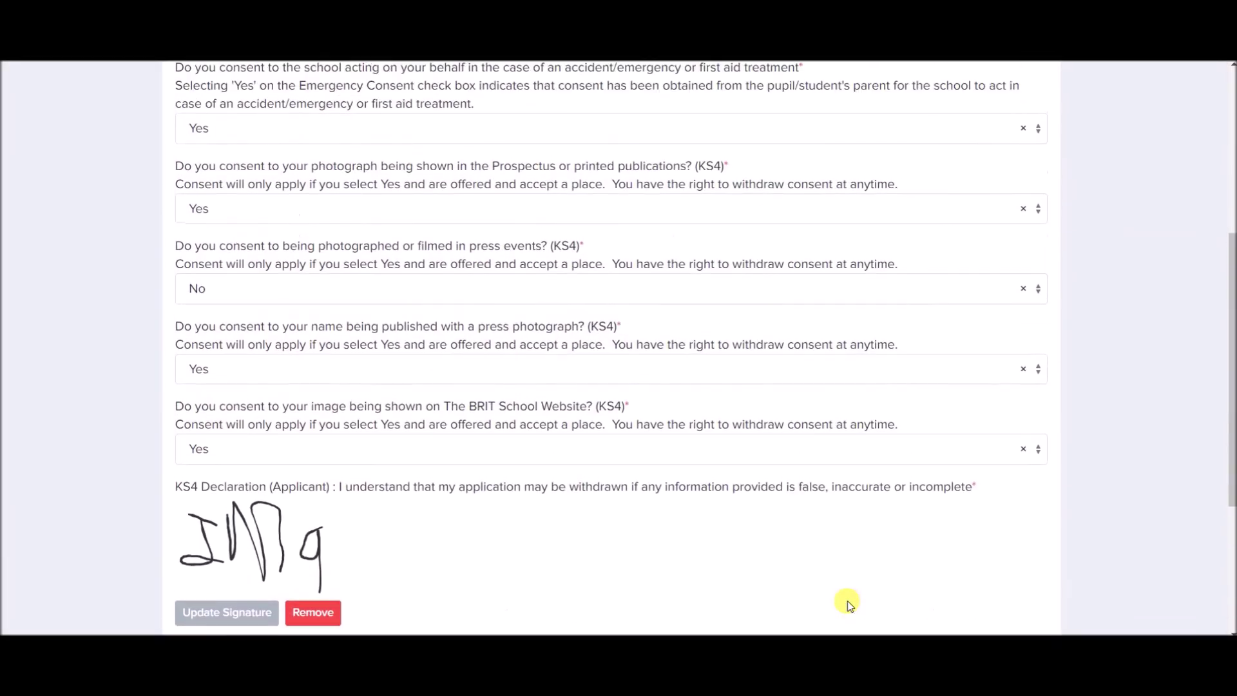
scroll(848, 602, down, 6)
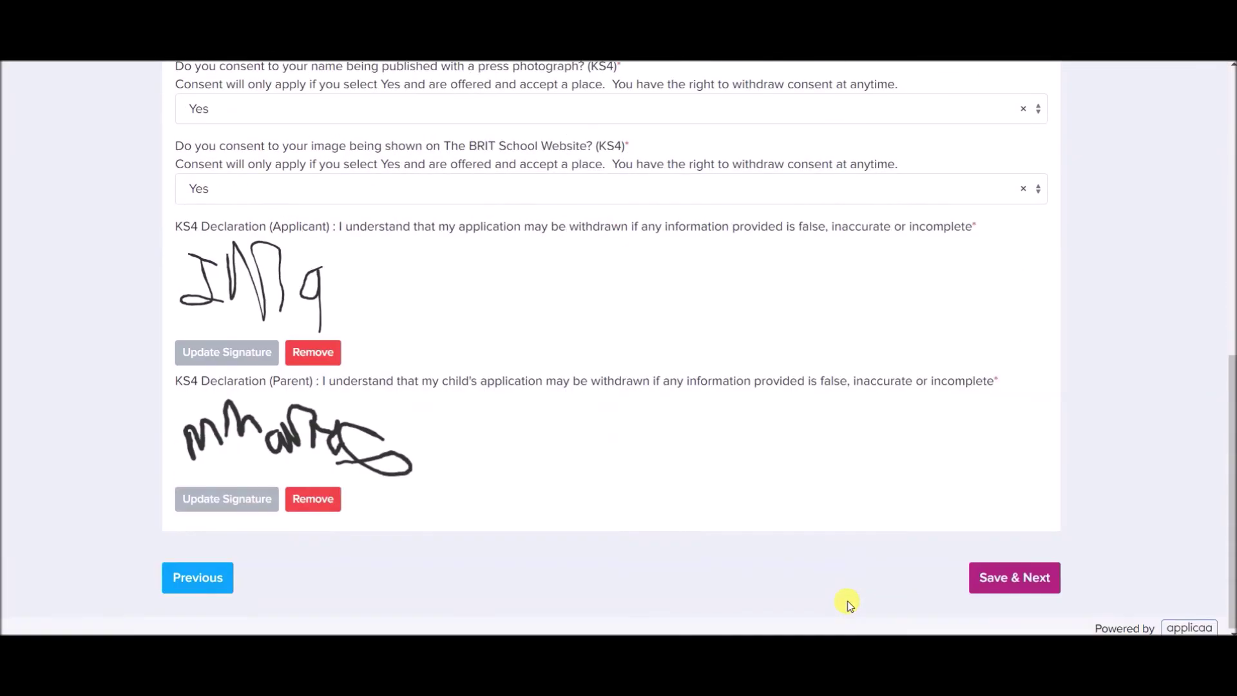
click(981, 583)
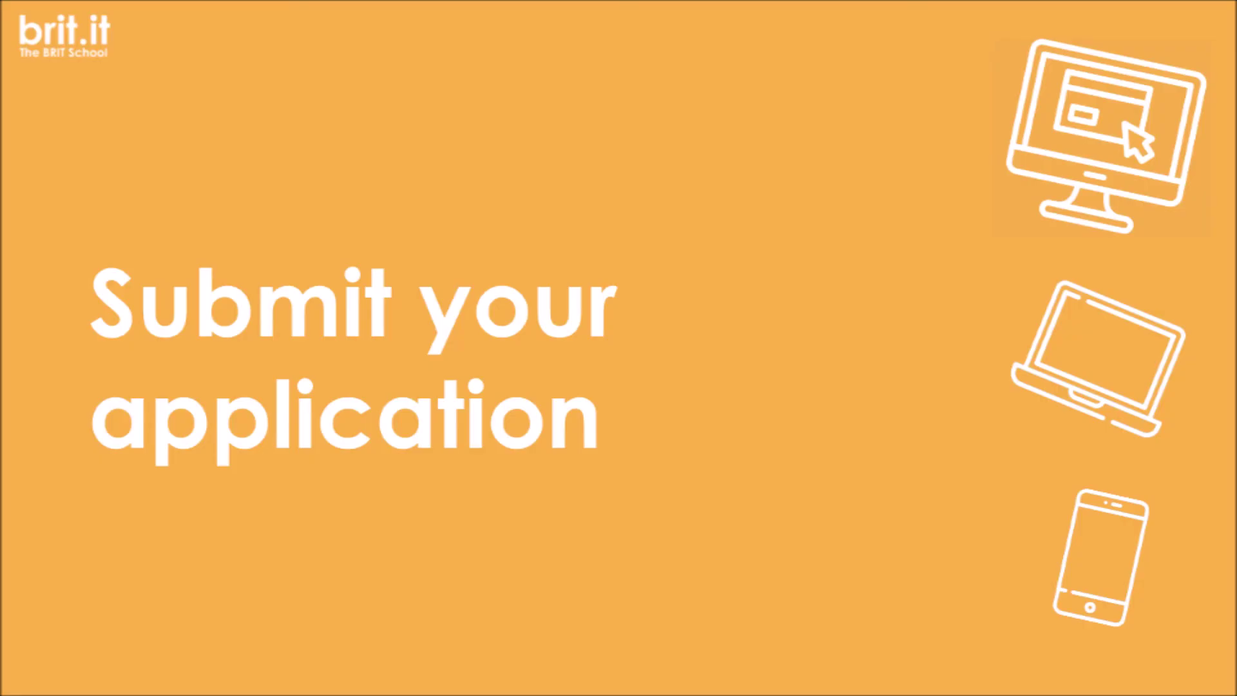